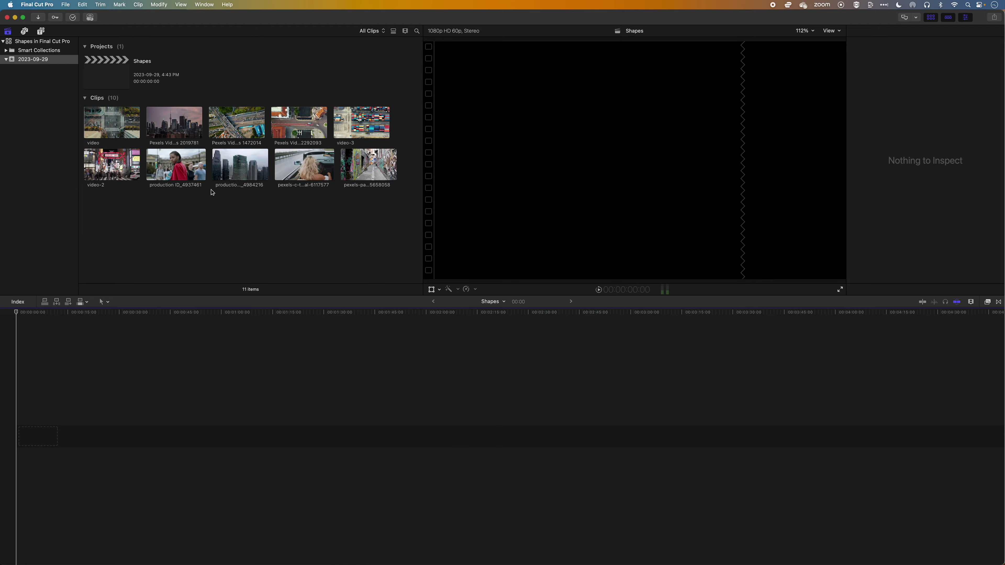
- Add the aerial highway clip Pexels Videos 1472014 to the empty Shapes project timeline
left_click_drag(237, 135, 24, 432)
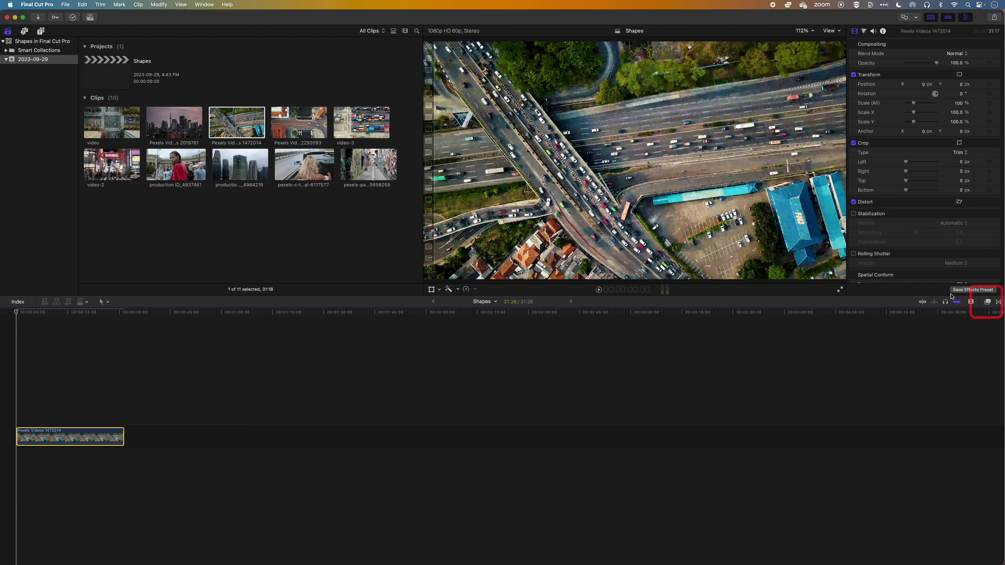
- Show the Effects browser's Masks and Keying category and preview Corner Mask, Draw Mask and Shape Mask
left_click(987, 302)
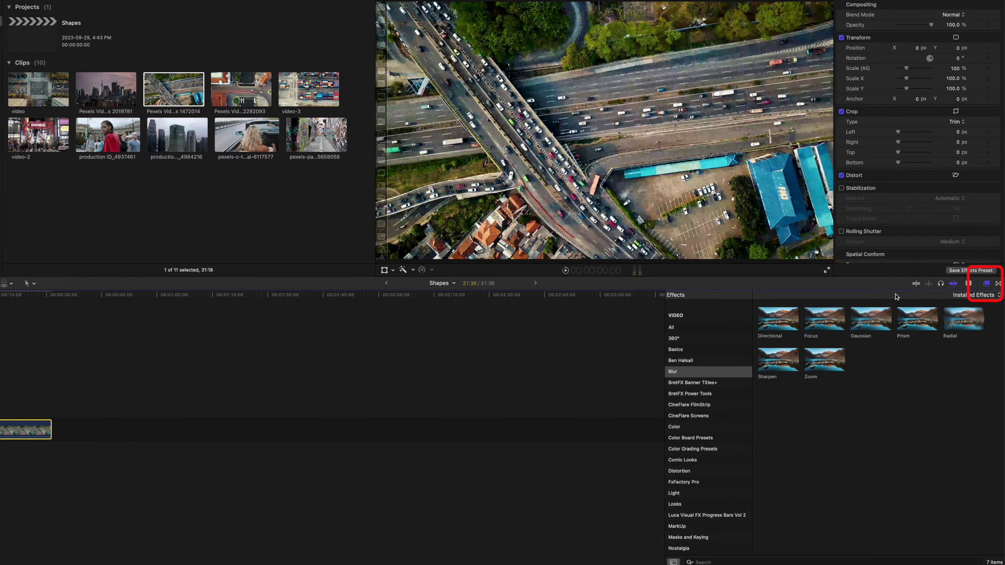
scroll(406, 353, "down", 5)
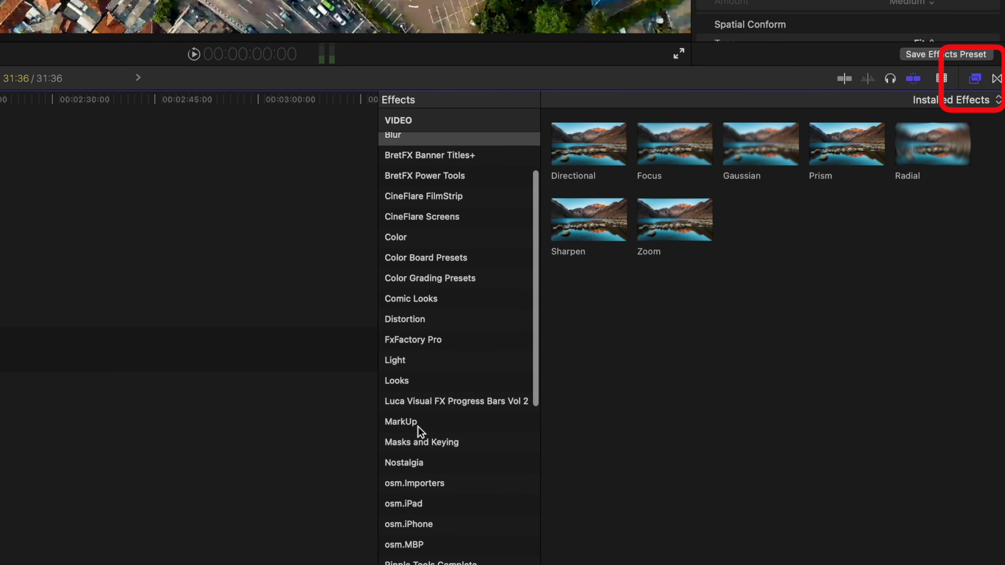
left_click(417, 441)
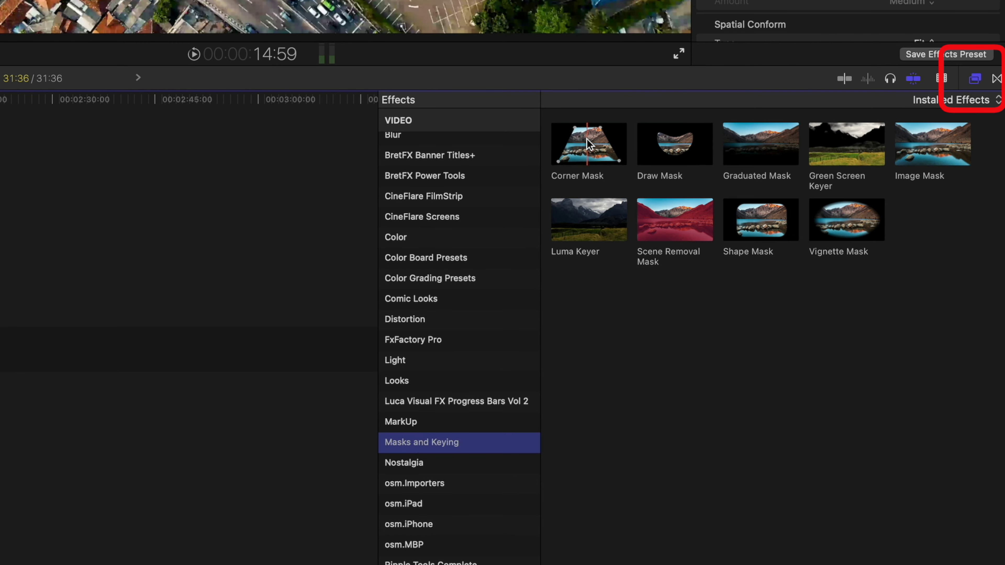
left_click(589, 146)
left_click(678, 146)
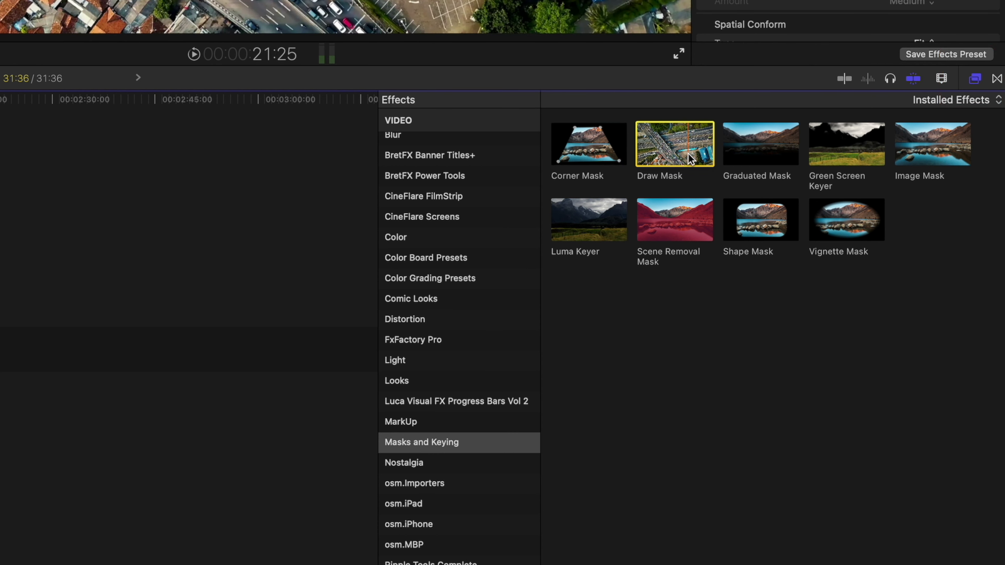
left_click(757, 219)
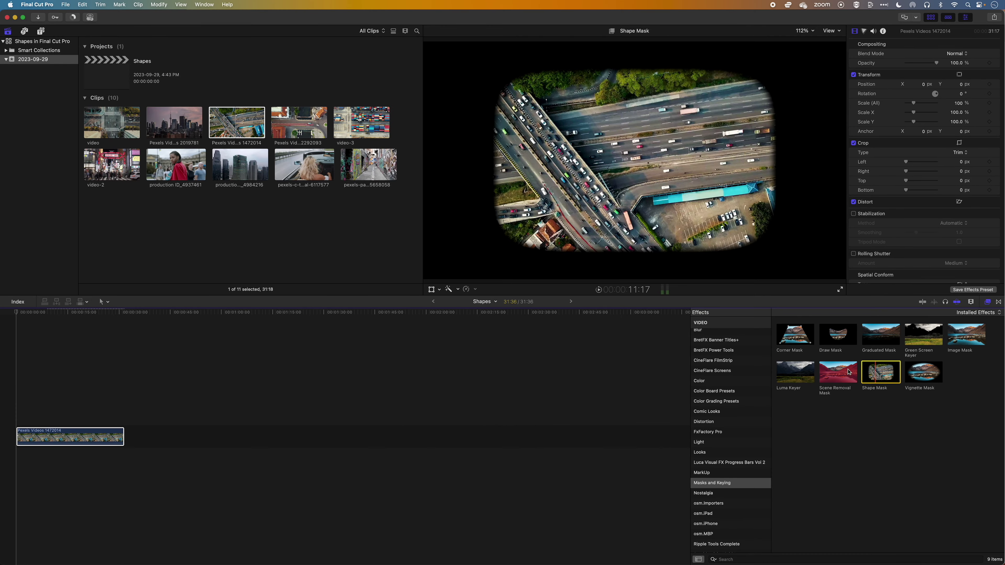
- Apply Shape Mask to the aerial clip and shape it into a circle with 100% curvature and Feather 33
left_click_drag(757, 219, 77, 435)
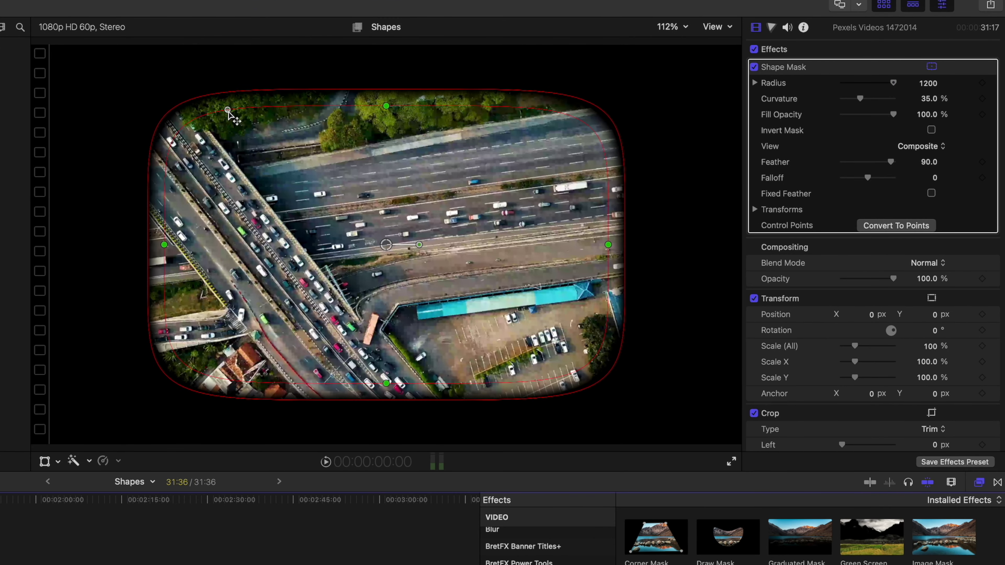
left_click_drag(228, 110, 303, 117)
left_click_drag(165, 246, 242, 248)
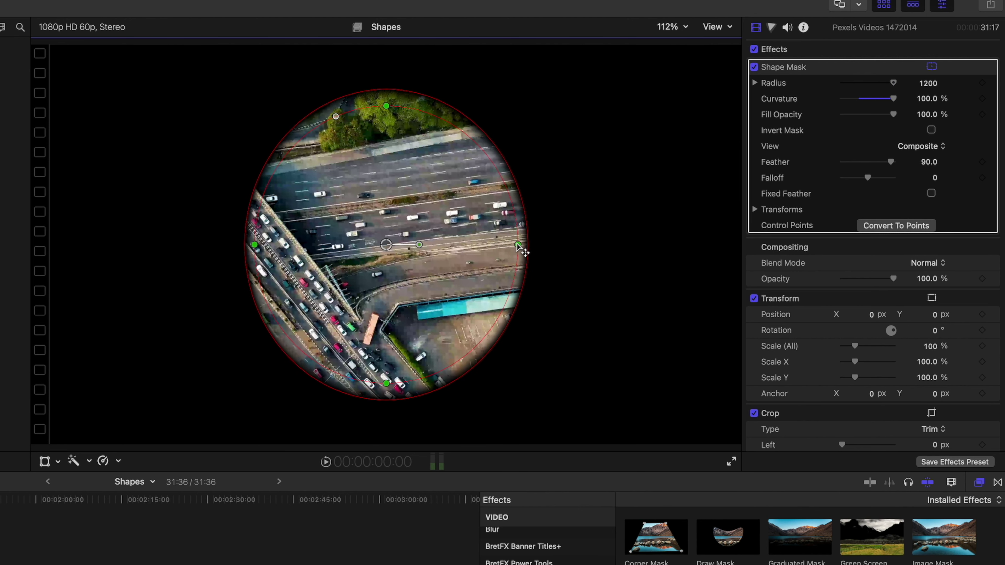
mouse_move(518, 245)
left_mouse_down()
mouse_move(543, 249)
mouse_move(530, 244)
left_mouse_up()
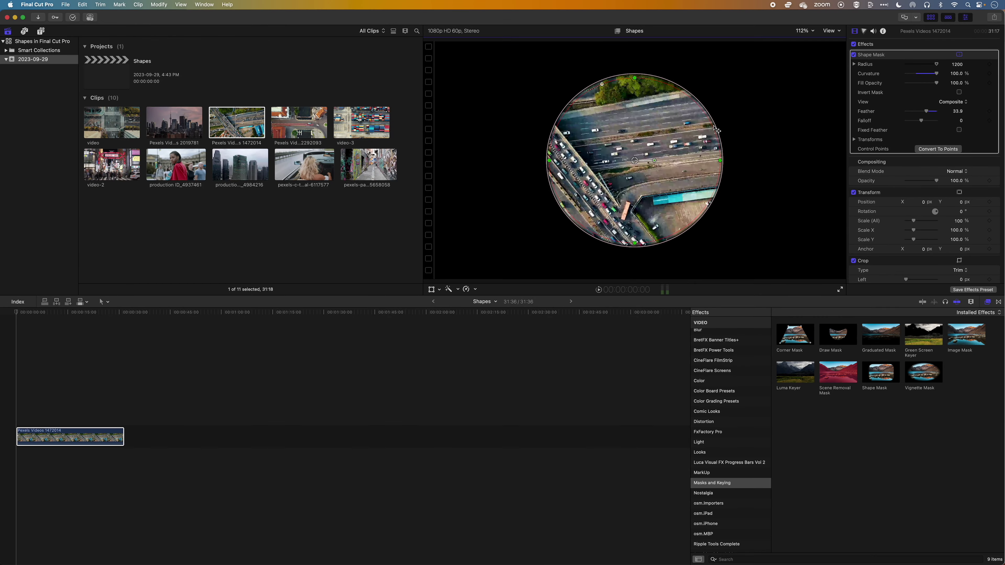
left_click_drag(529, 184, 519, 190)
- View the Grids & Guides PNG Overlays page in Safari, then return to Final Cut Pro
key("super+Tab")
key("super+Tab")
key("super+Tab")
key("super+Tab")
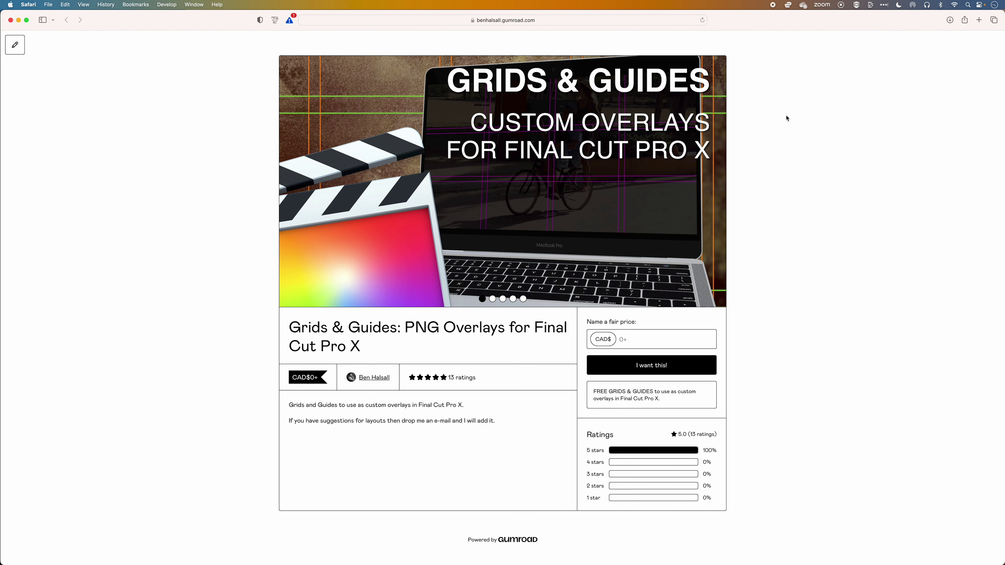
key("super+Tab")
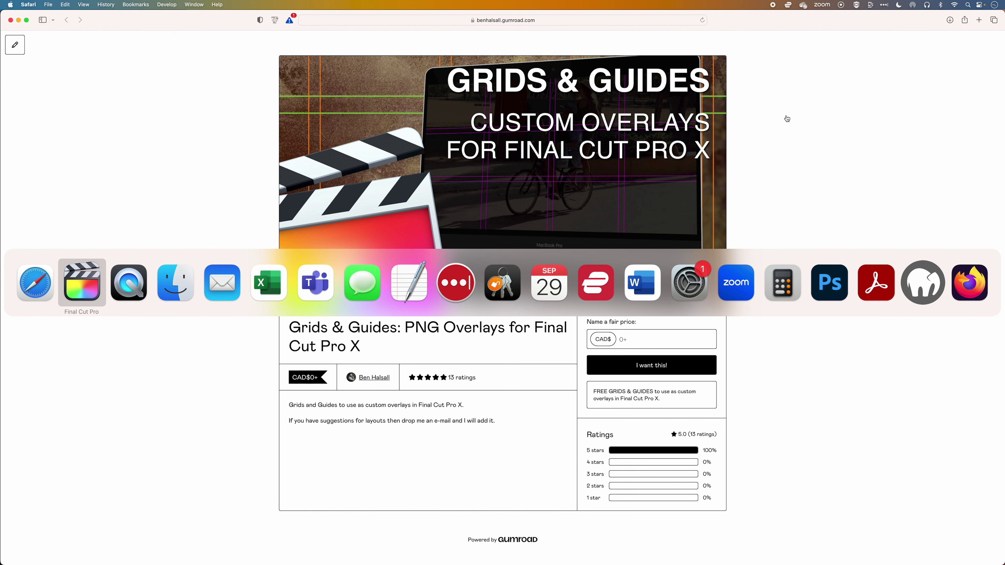
key("super+Tab")
key("super+shift+Tab")
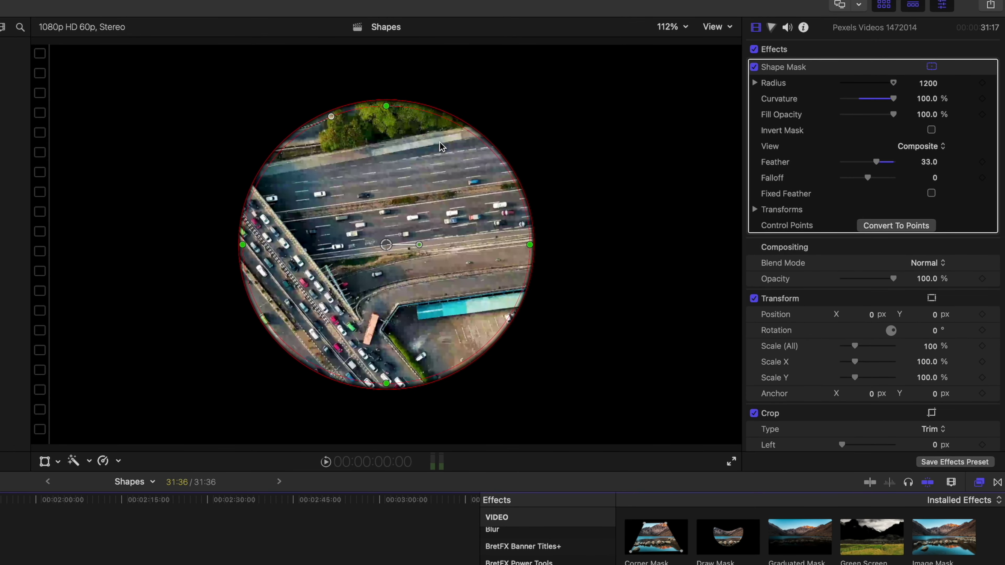
- Delete the Shape Mask from the aerial clip and begin adding a custom viewer overlay
left_click(839, 74)
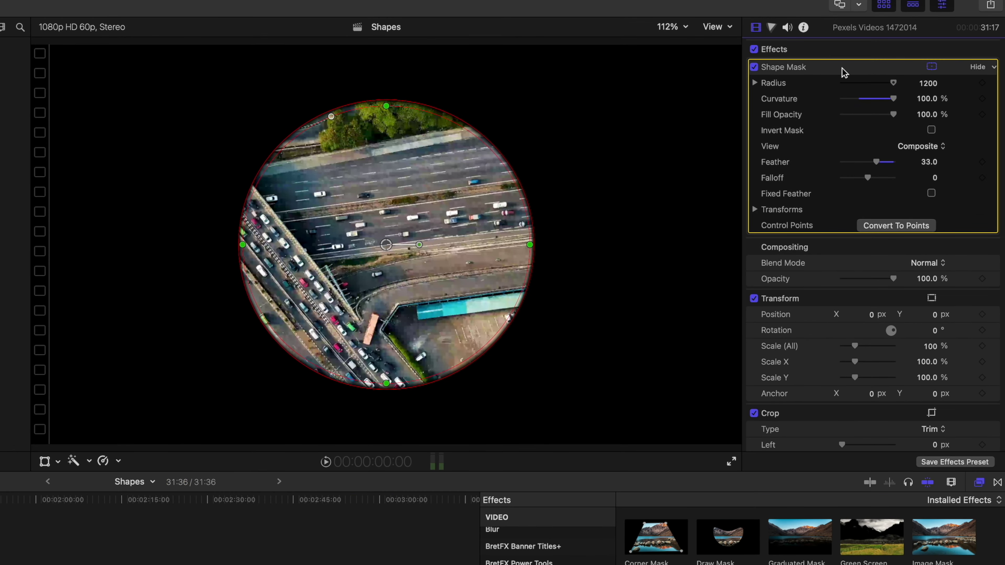
key("Delete")
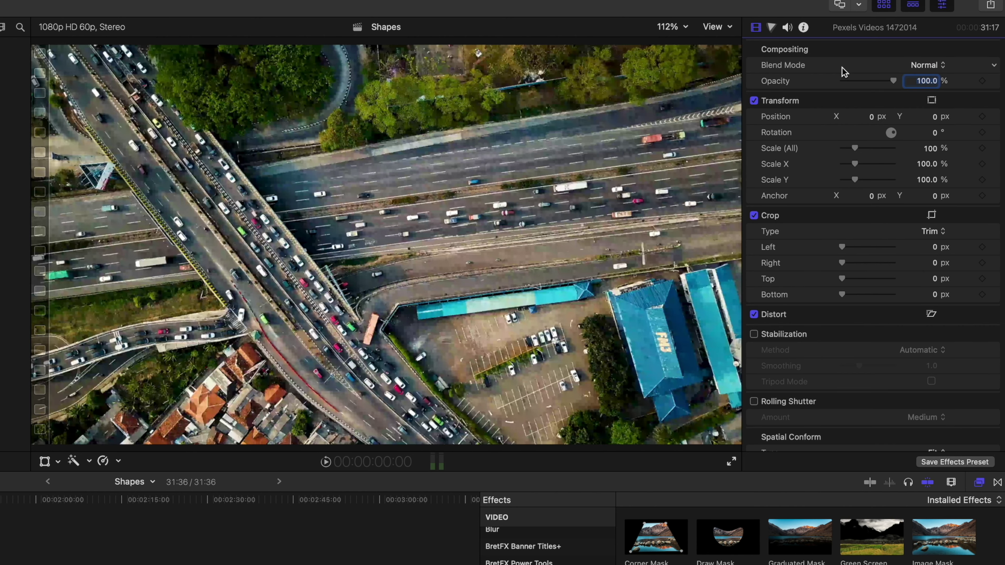
left_click(715, 27)
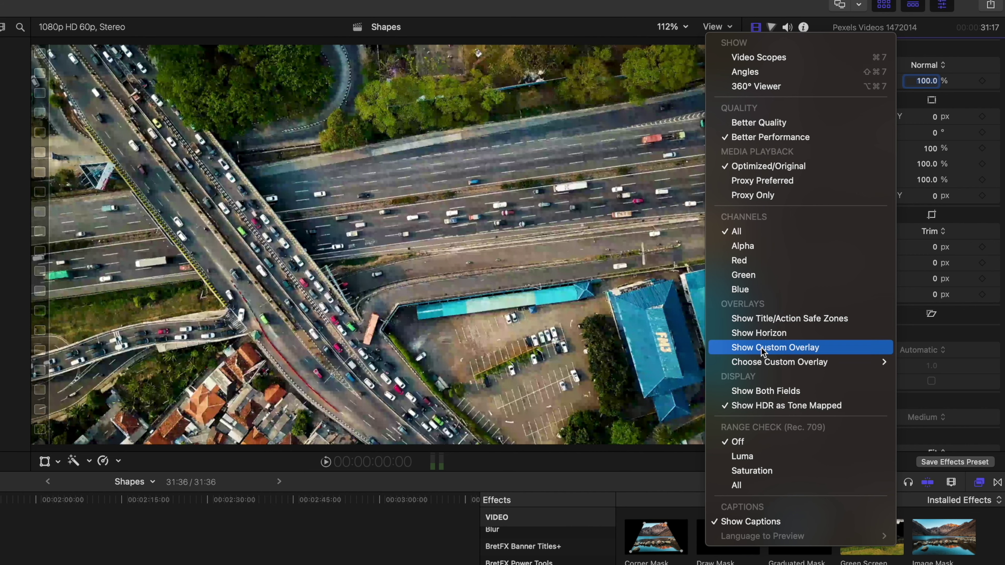
mouse_move(767, 365)
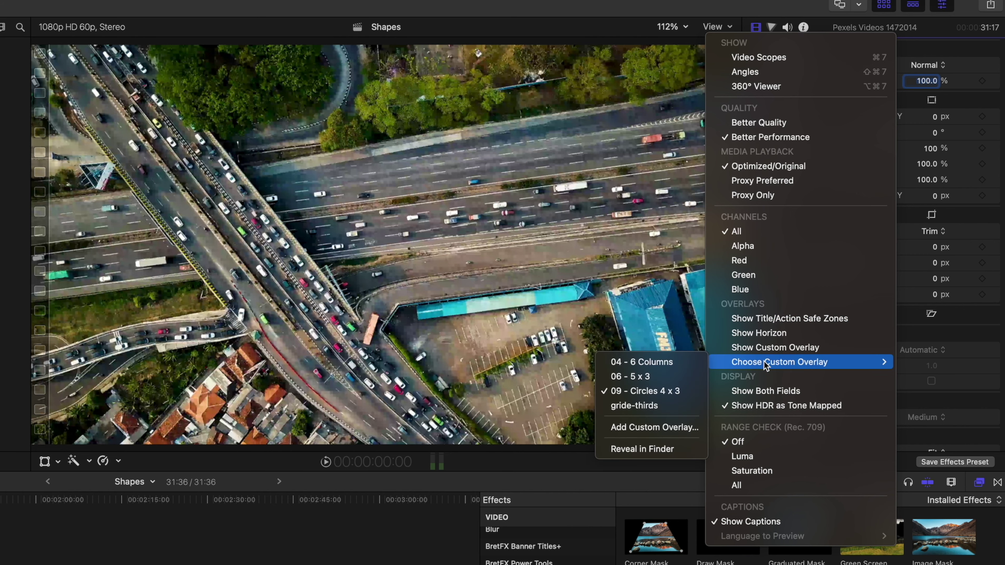
left_click(680, 433)
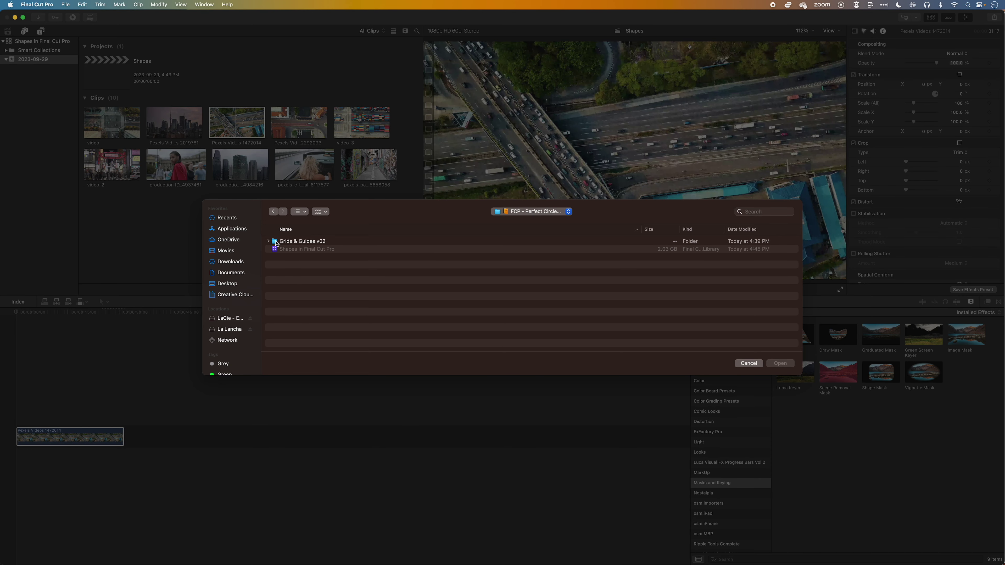
- Load 12 - shapes-circle.png from the Grids & Guides v02 folder as the viewer's custom overlay
double_click(275, 242)
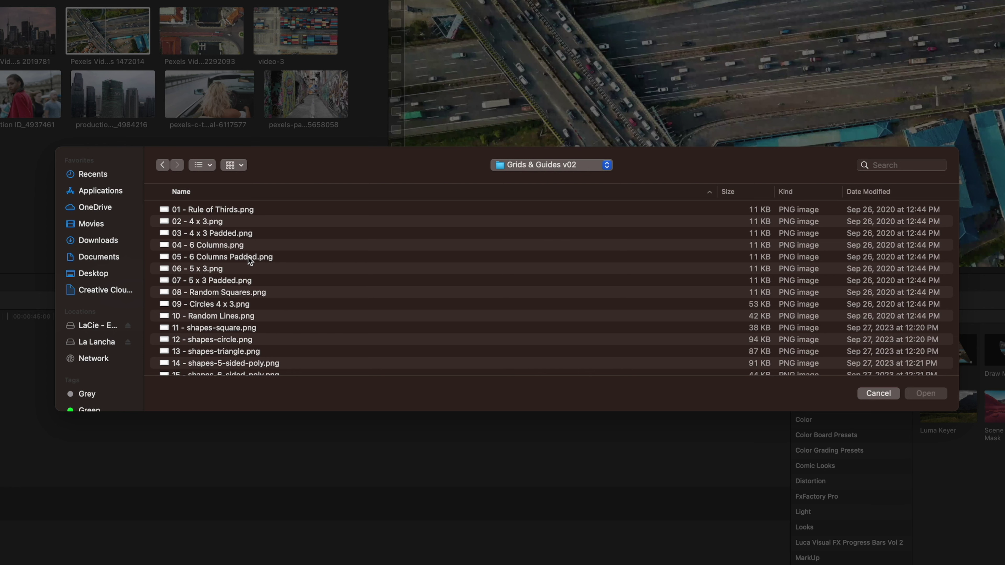
scroll(249, 259, "down", 5)
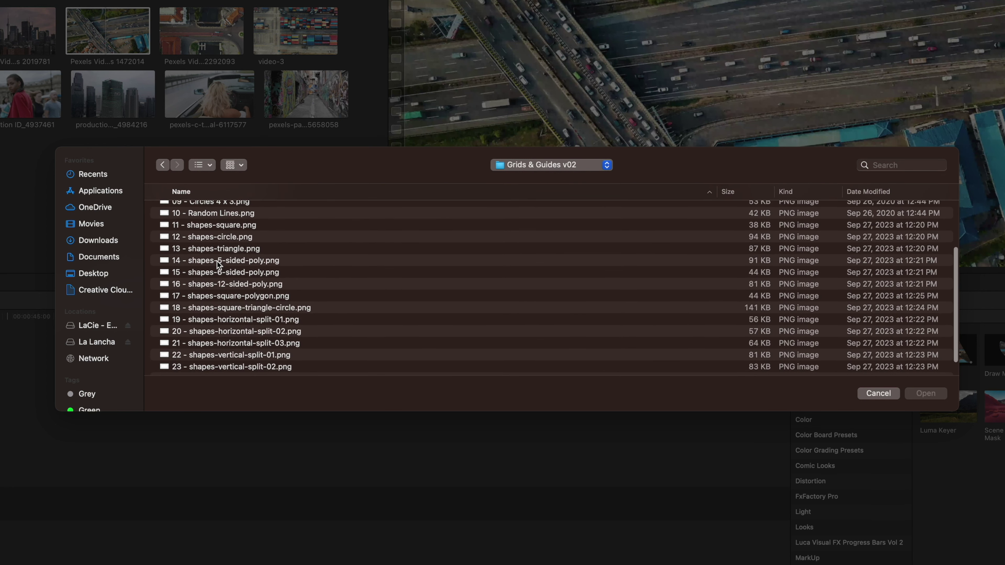
left_click(208, 240)
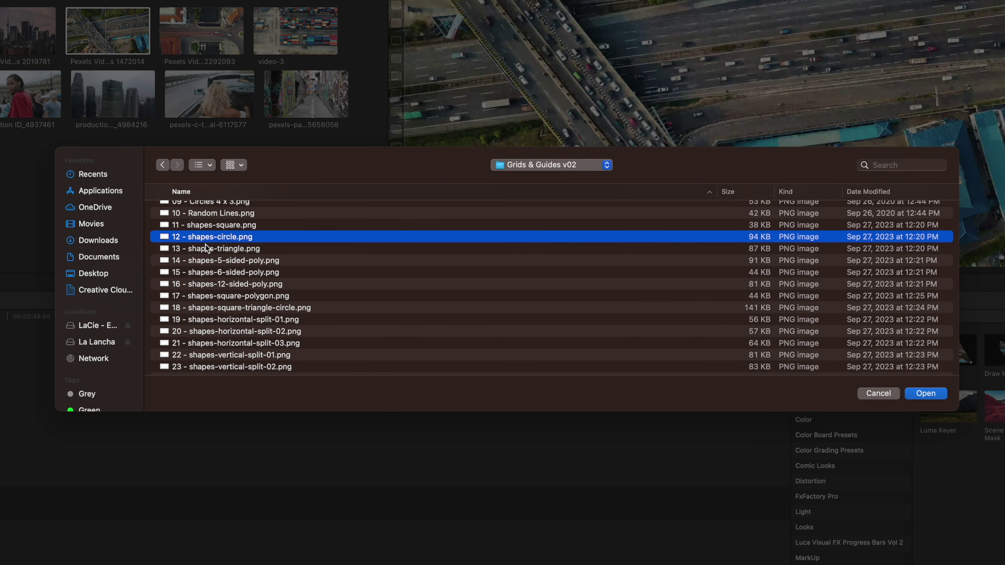
left_click(927, 394)
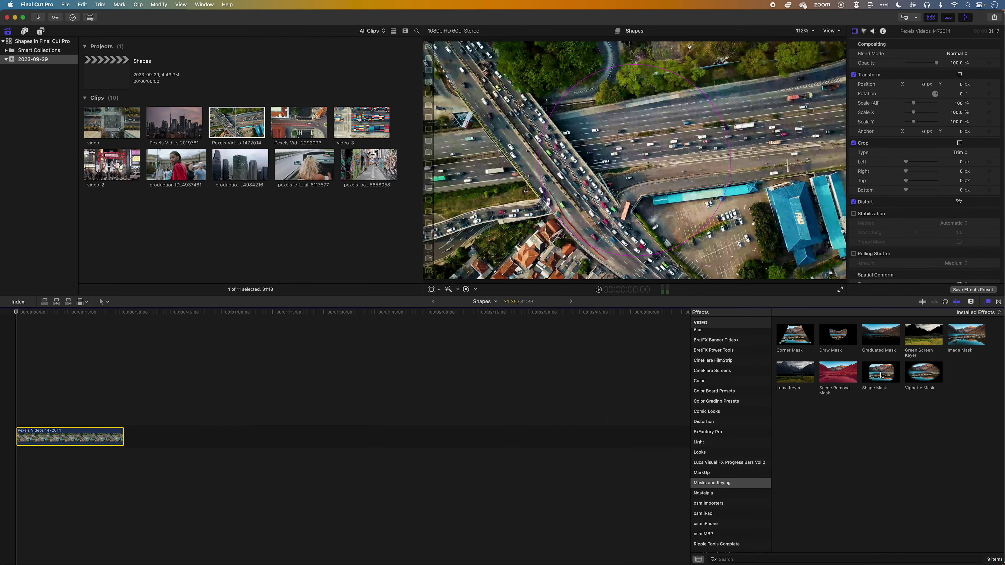
- Reapply Shape Mask and fit it to the overlay circle: Radius 1200, Curvature 100%, Feather 4.5
mouse_move(730, 554)
left_mouse_down()
mouse_move(306, 380)
mouse_move(44, 416)
mouse_move(46, 436)
left_mouse_up()
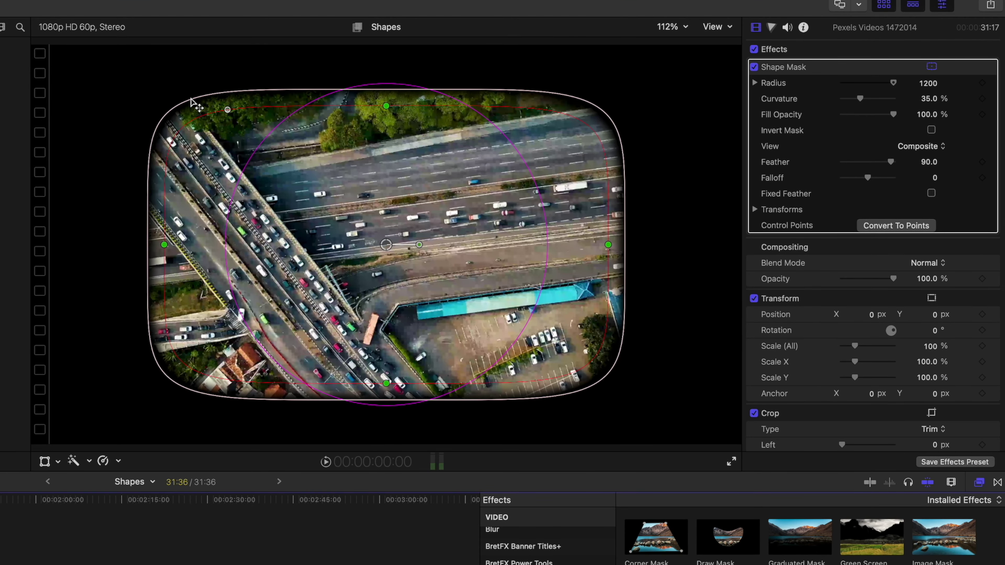
left_click_drag(195, 104, 207, 112)
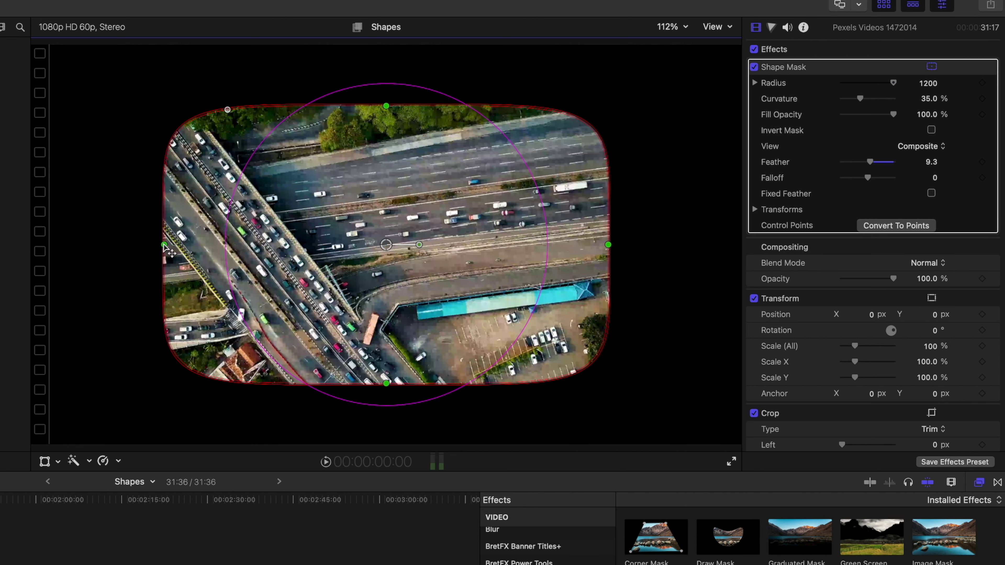
left_click_drag(164, 246, 226, 246)
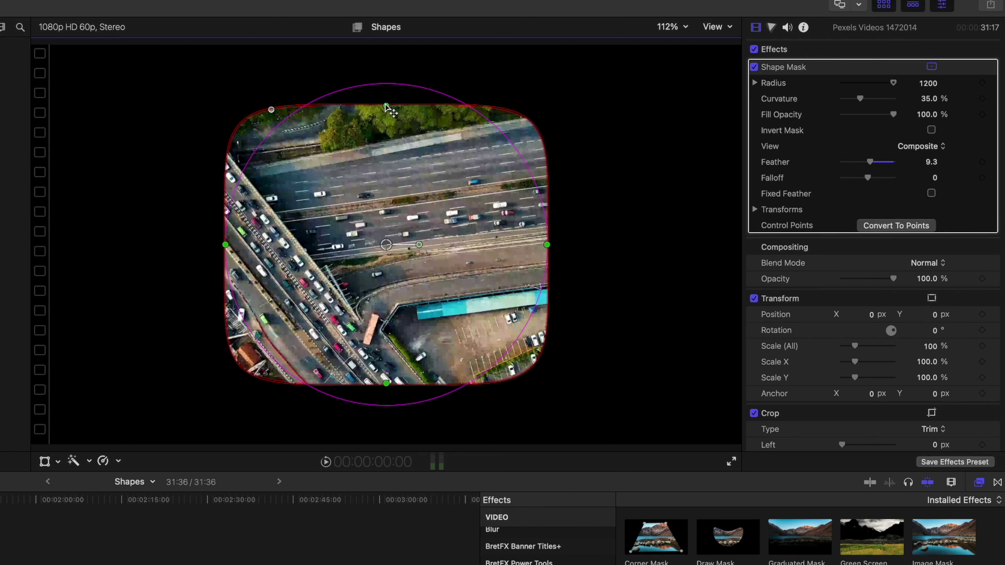
left_click_drag(386, 106, 386, 84)
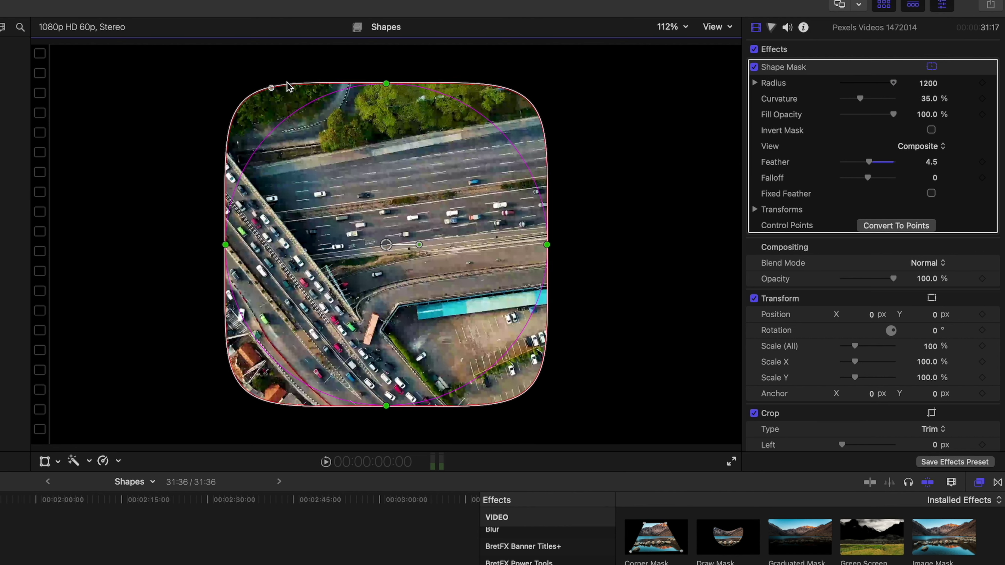
left_click_drag(271, 88, 325, 95)
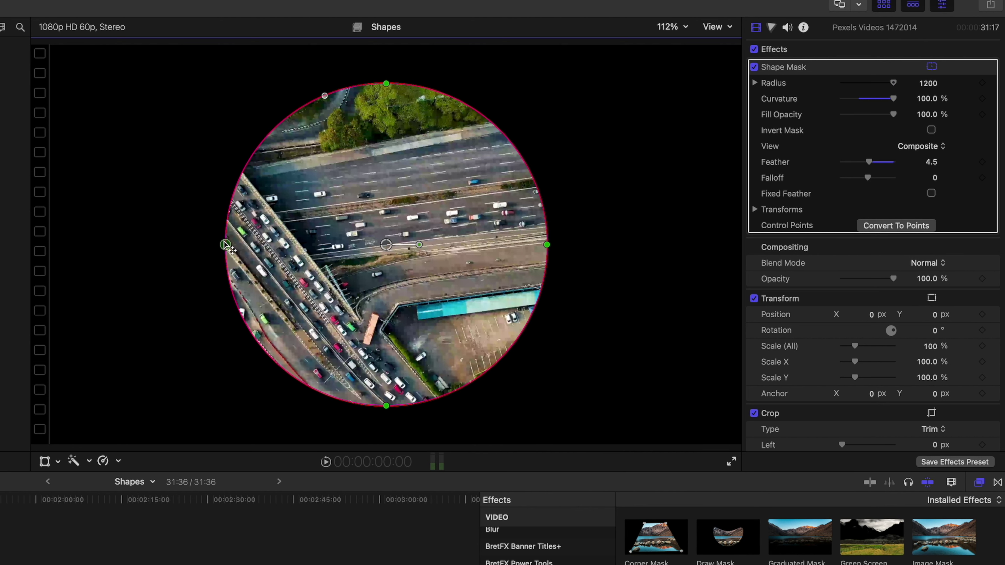
left_click_drag(386, 84, 386, 84)
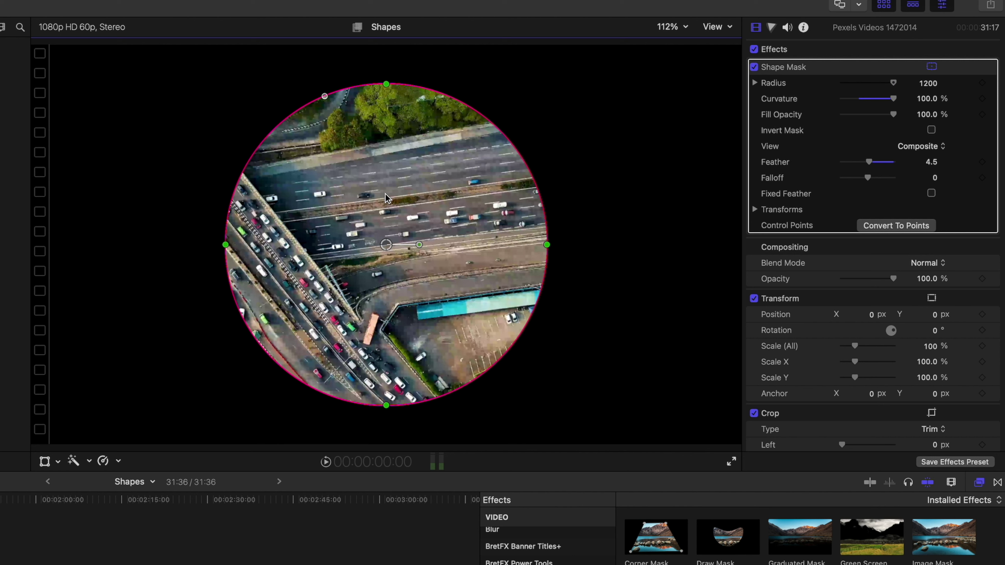
key("space")
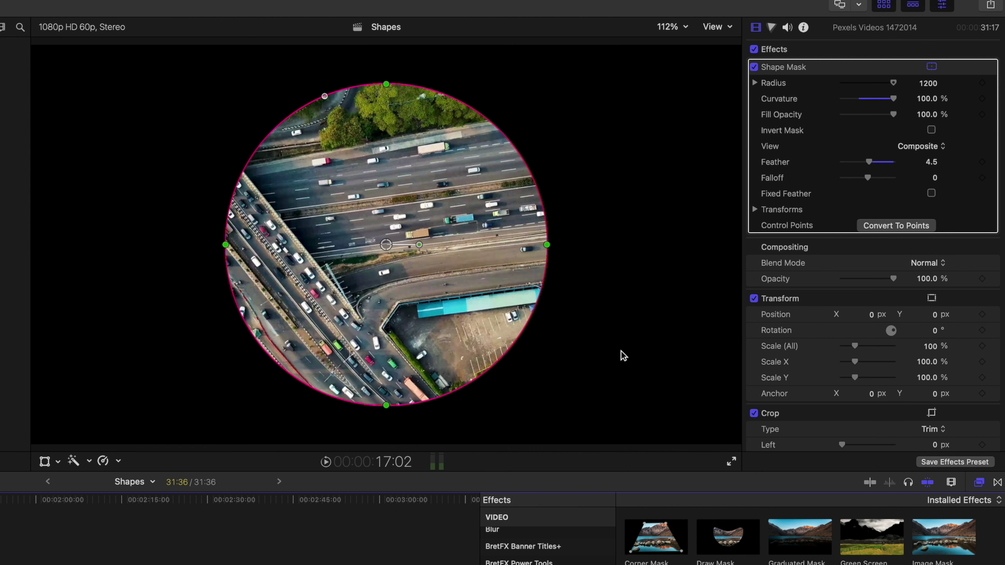
- Scale the circle-masked clip to 58.1% and move it up-left to X -512.6, Y 162.3 px
left_click(44, 461)
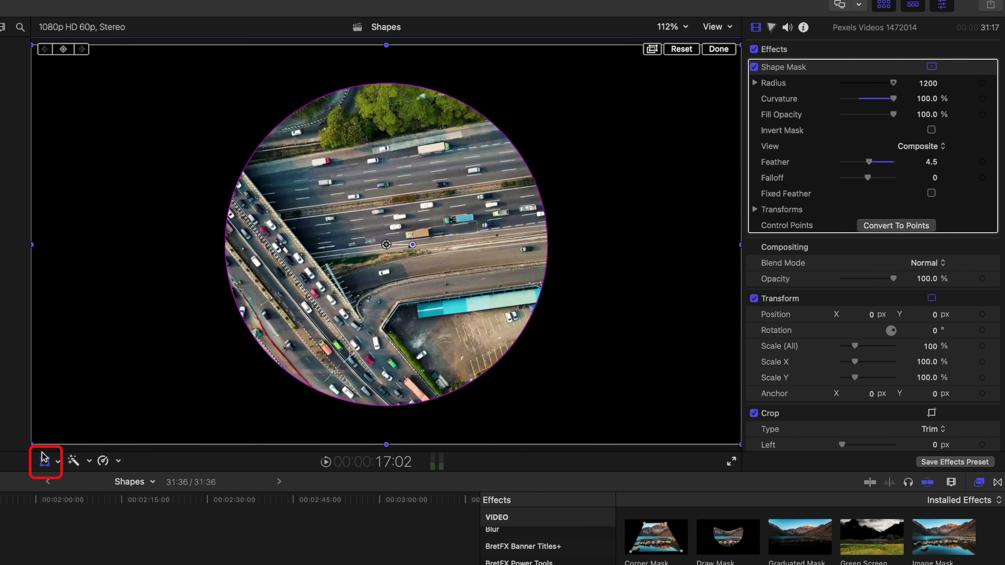
left_click_drag(33, 443, 231, 360)
left_click_drag(392, 254, 202, 184)
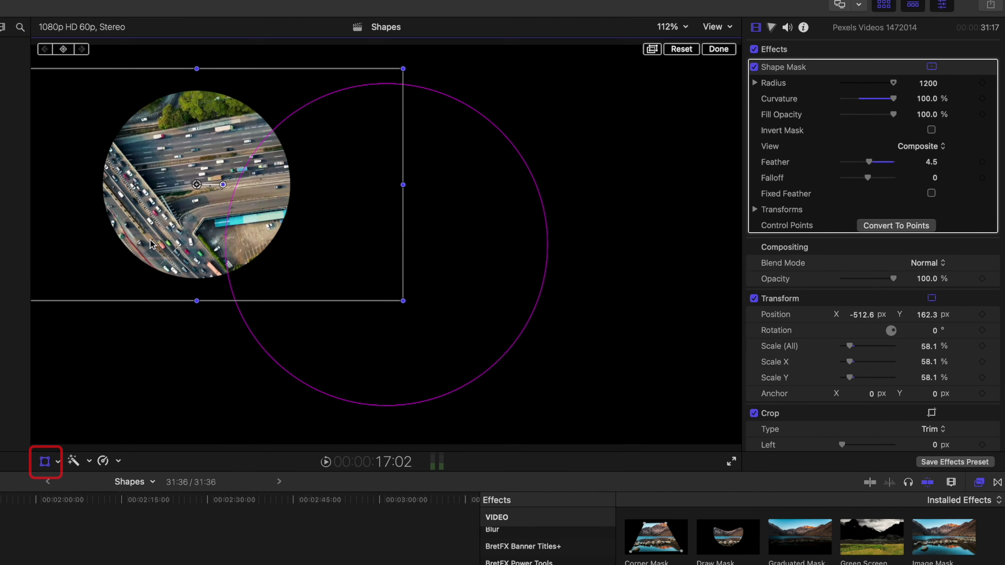
left_click(45, 463)
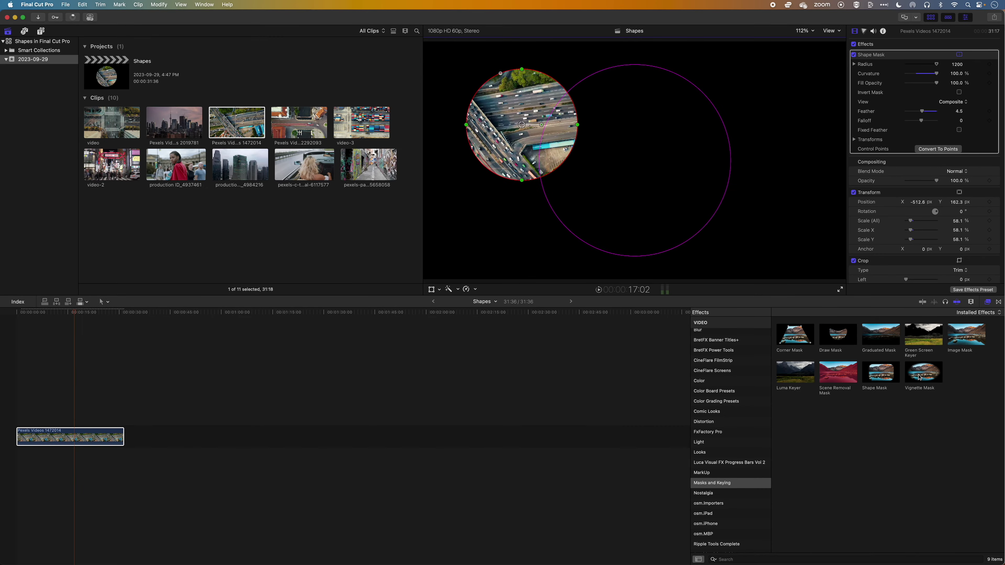
- Add a second Shape Mask to the aerial clip and position it over the circle
left_click_drag(919, 377, 67, 443)
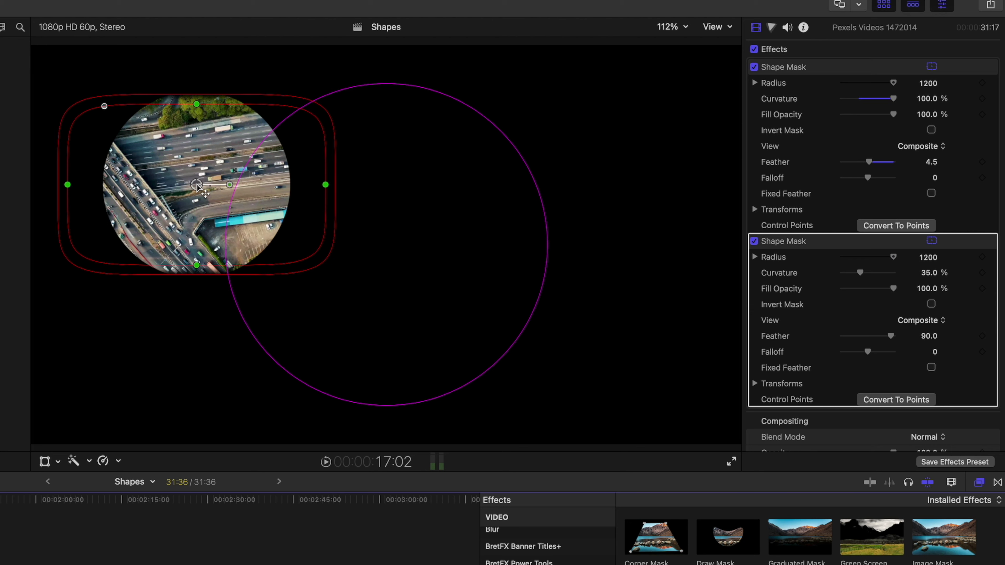
left_click_drag(198, 188, 364, 225)
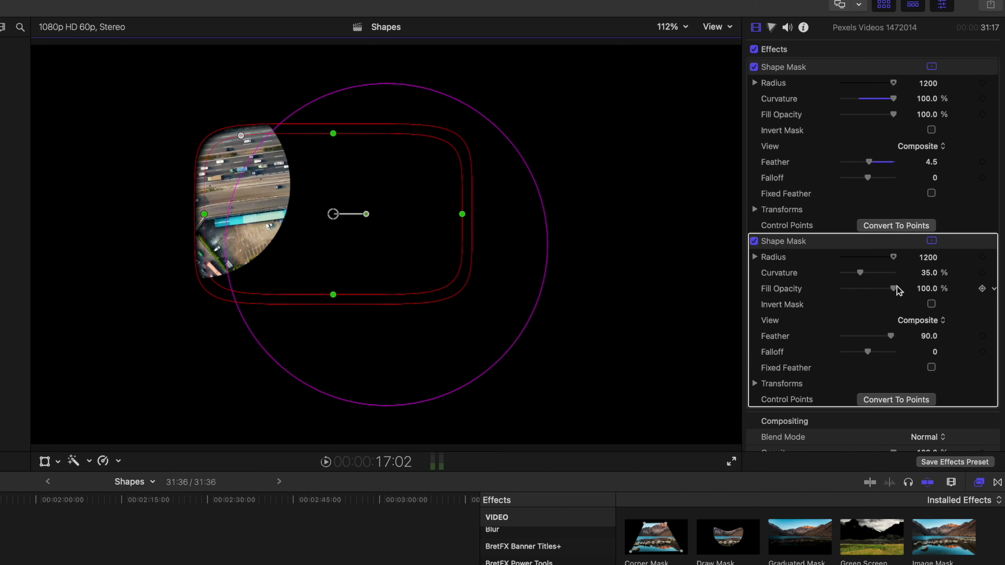
left_click(929, 335)
left_click_drag(334, 214, 298, 213)
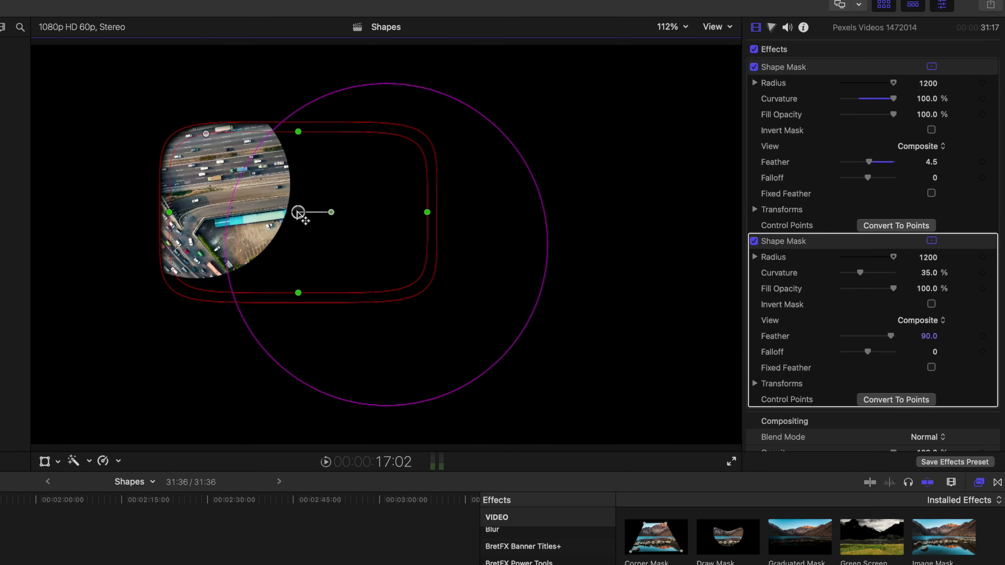
- Invert the second mask and make it a circle with Feather 20.8 and Curvature 100%, then preview
left_click(931, 304)
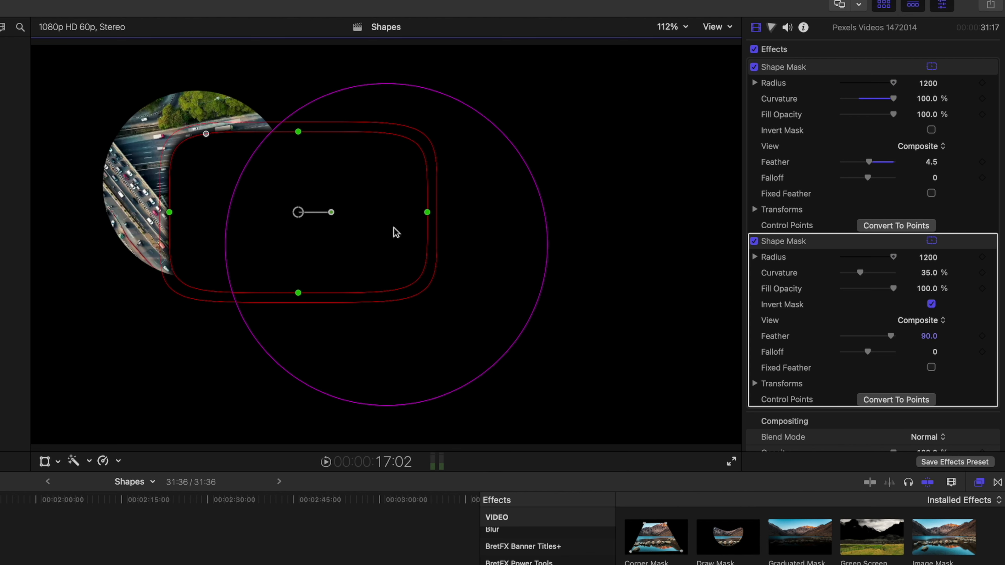
left_click_drag(320, 214, 406, 249)
left_click_drag(386, 168, 385, 94)
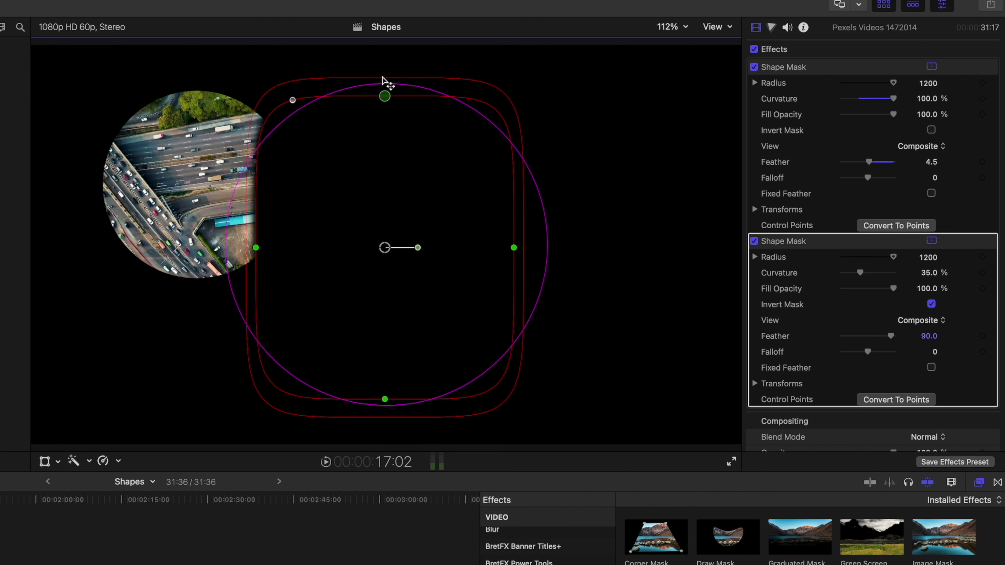
left_click_drag(522, 253, 514, 254)
left_click_drag(256, 245, 227, 246)
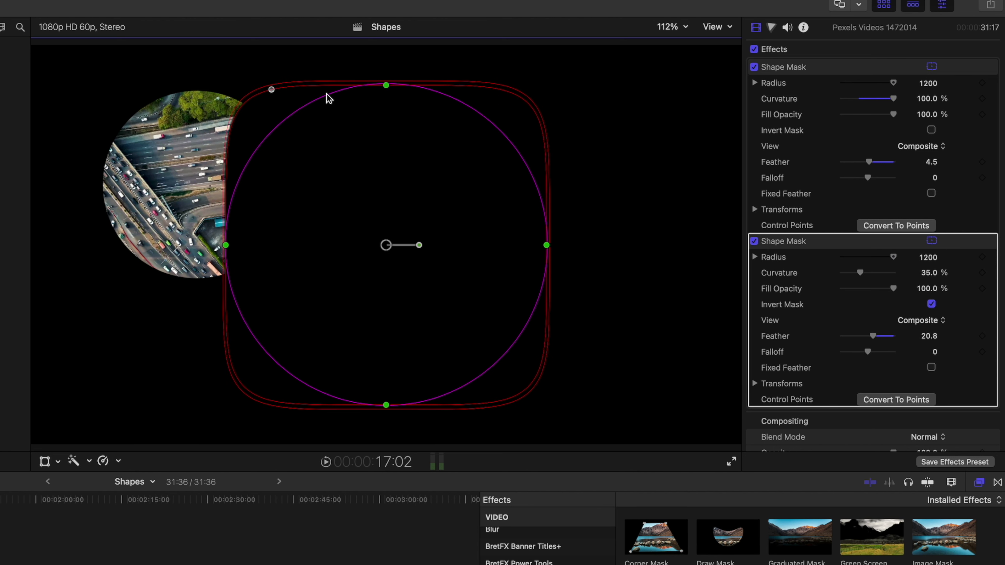
left_click_drag(272, 97, 418, 101)
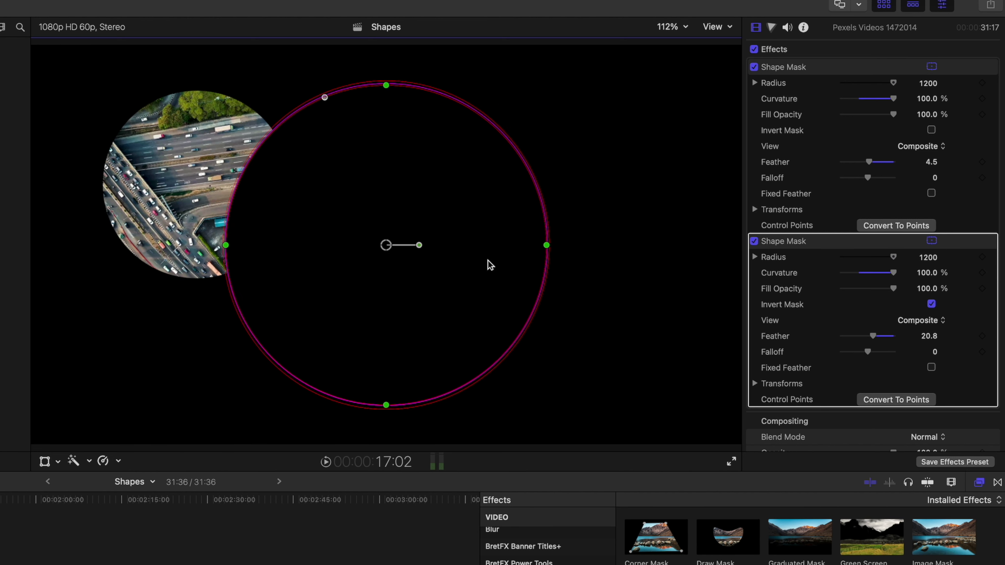
key("space")
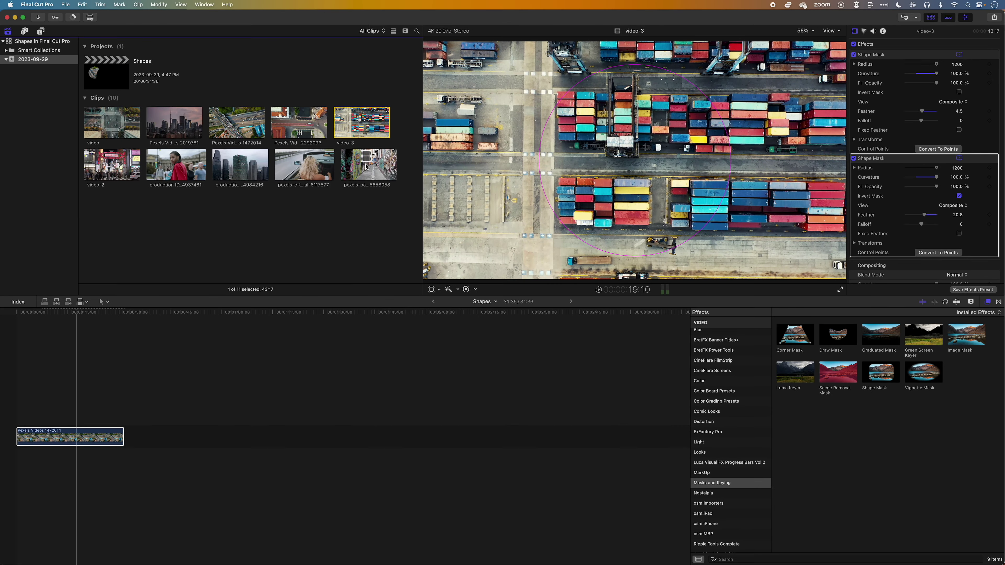
- Place video-3 under the aerial clip at low opacity, then add skyline clip production ID_4984216 on top
left_click_drag(365, 166, 79, 459)
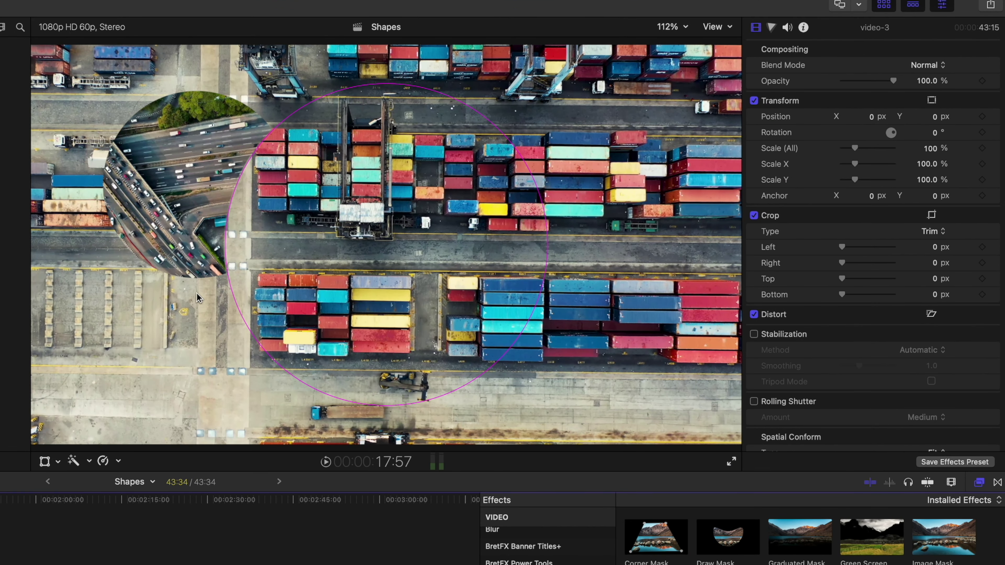
left_click_drag(893, 80, 846, 82)
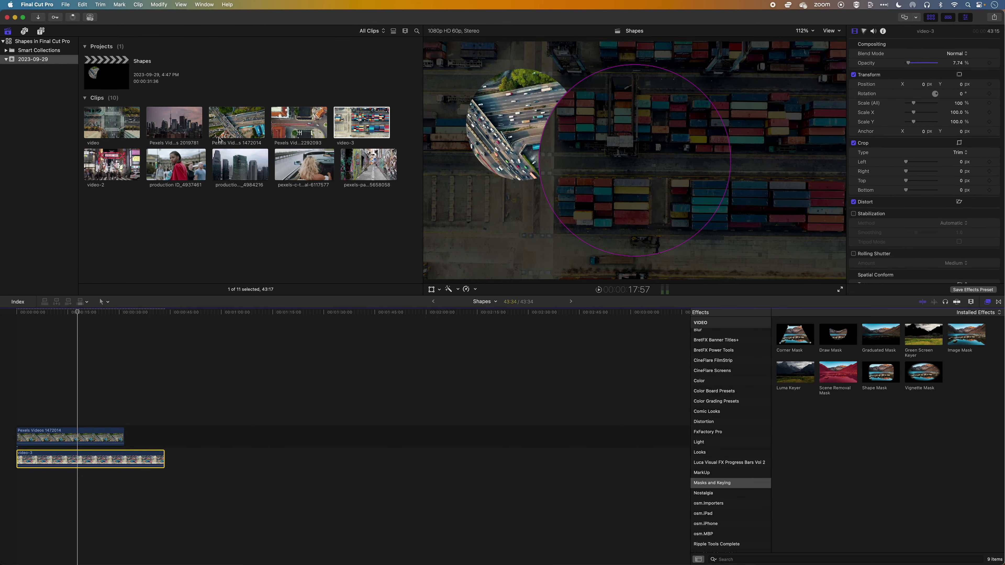
left_click(237, 166)
left_click_drag(237, 166, 17, 417)
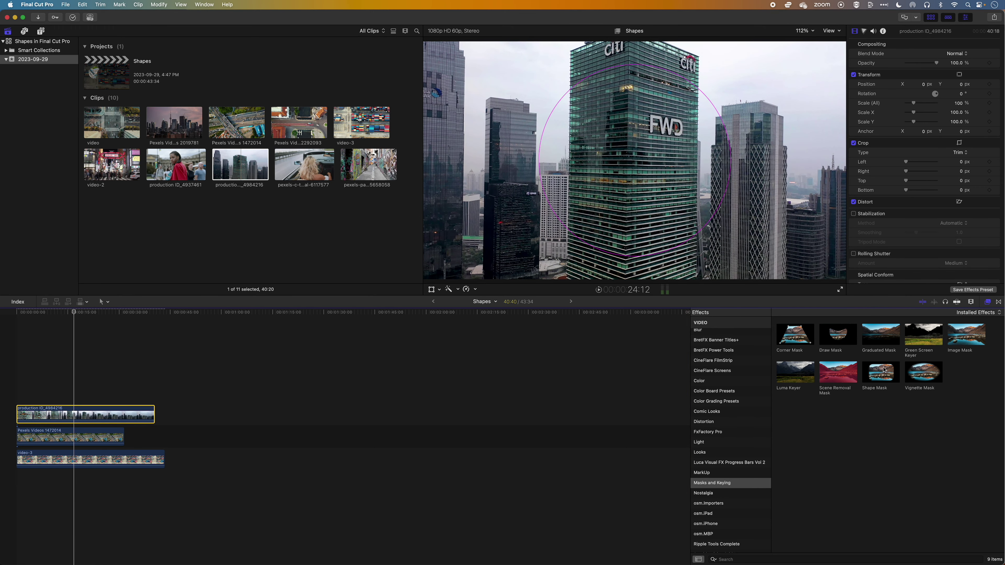
- Circle-mask the skyline clip with Feather 8.1 and shift it right to X 433.6, Y -74.8 px
left_click_drag(880, 372, 103, 417)
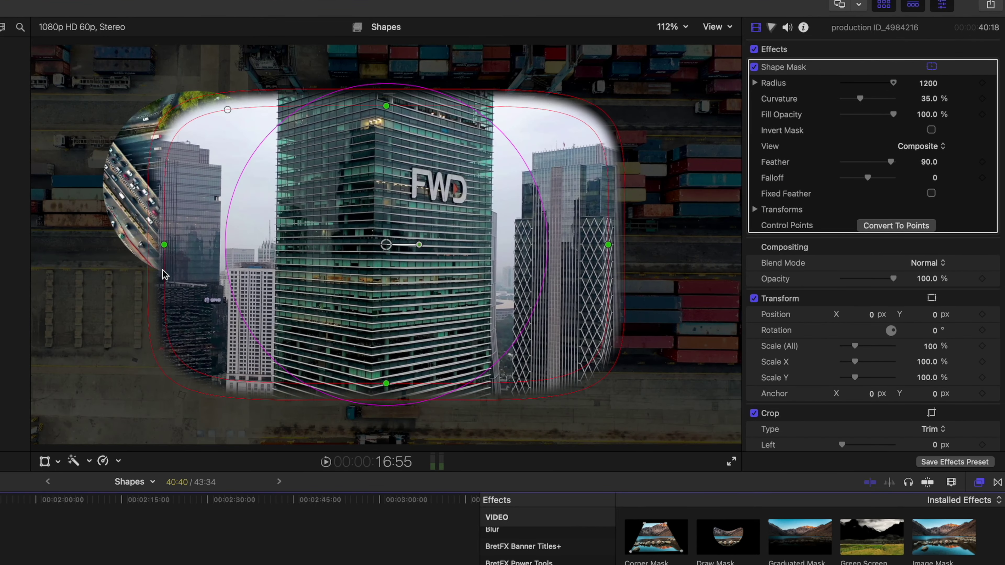
left_click_drag(166, 247, 227, 245)
left_click_drag(378, 103, 385, 67)
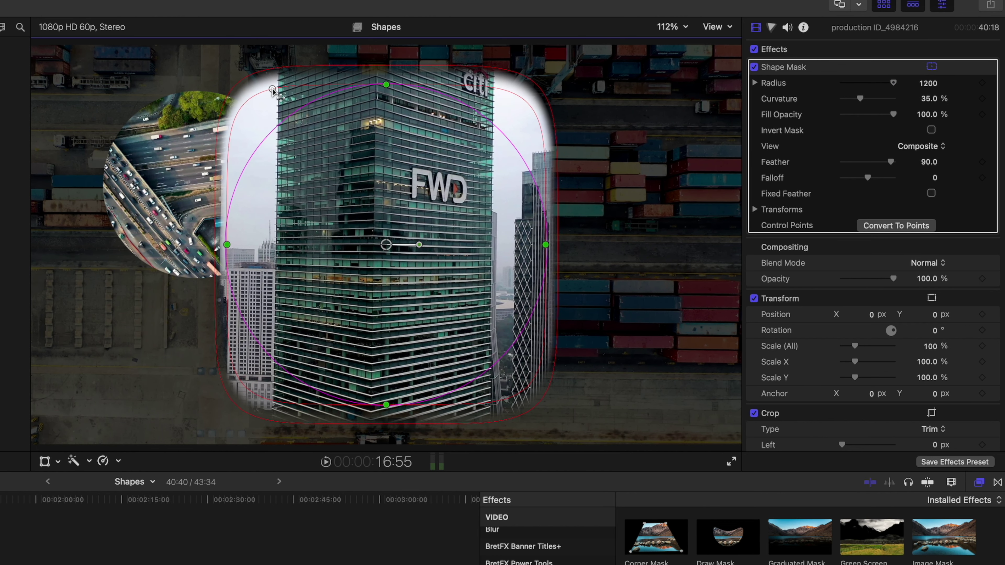
left_click_drag(273, 88, 326, 96)
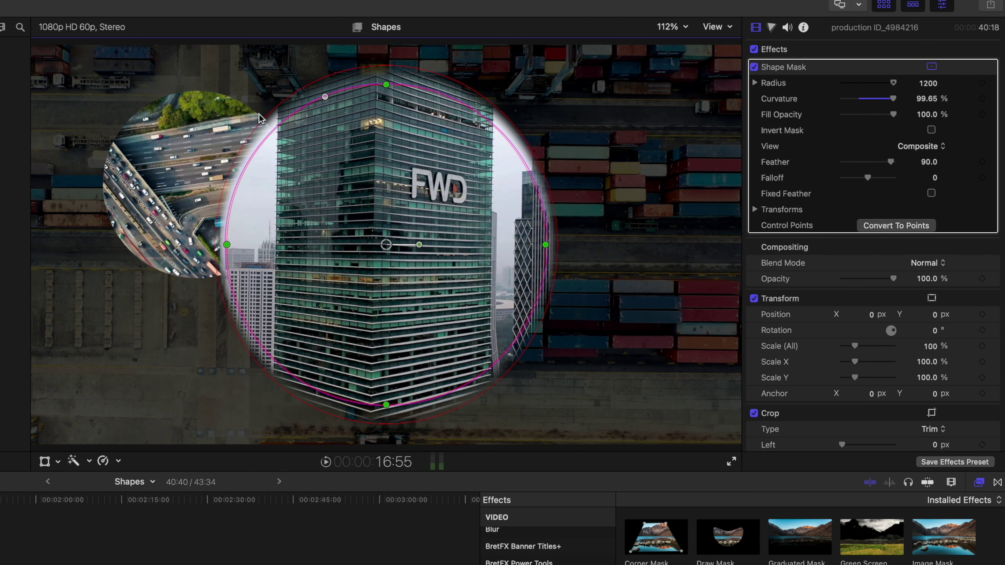
left_click_drag(267, 119, 275, 126)
left_click(45, 462)
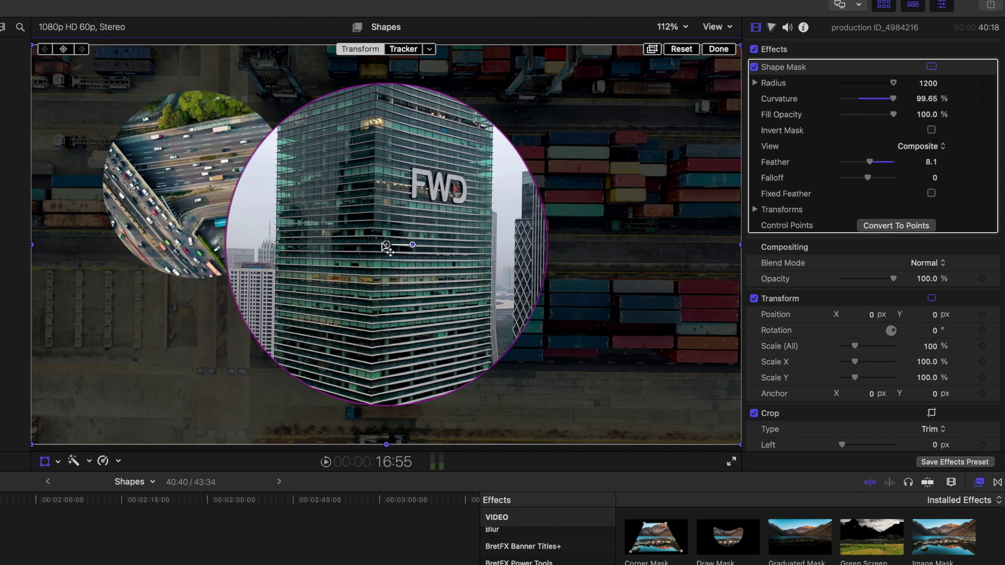
left_click_drag(386, 244, 546, 272)
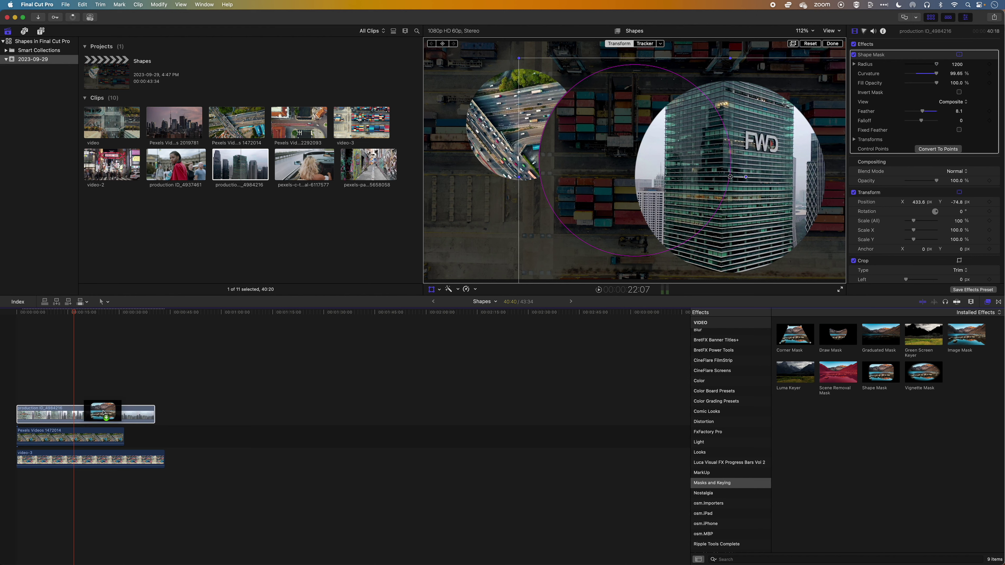
- Add a second, inverted circular Shape Mask that cuts away the skyline clip's left edge
double_click(881, 372)
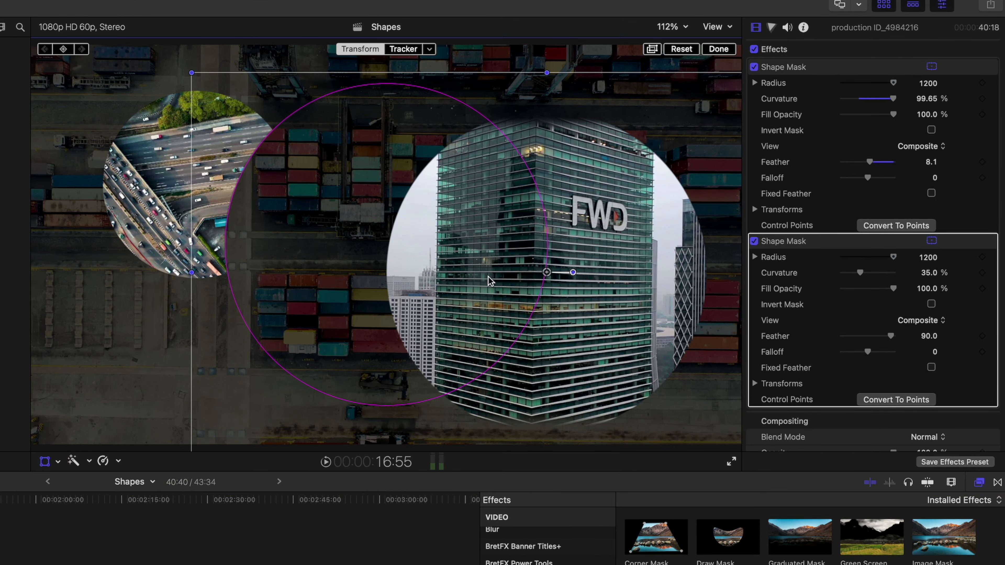
left_click(45, 462)
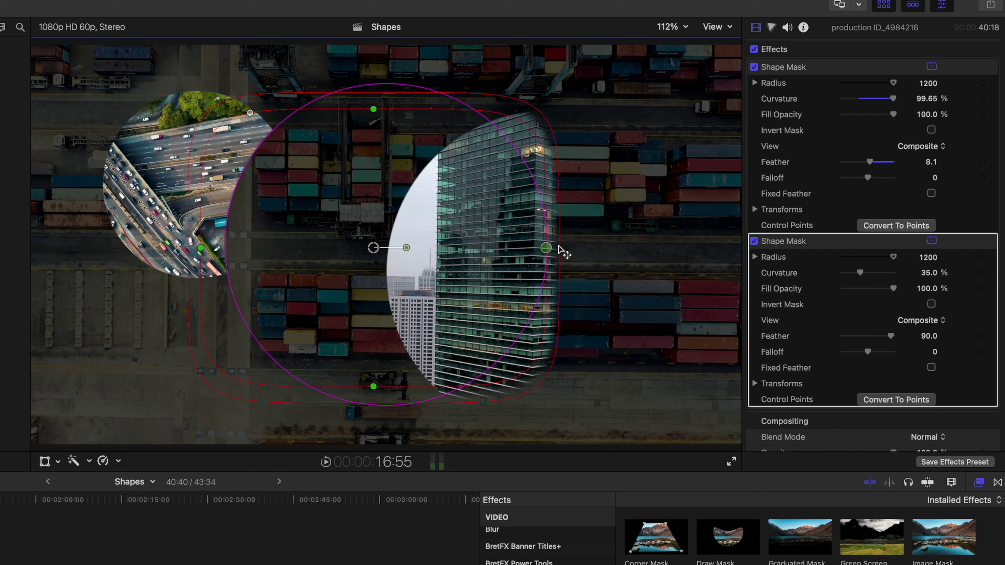
left_click_drag(374, 249, 382, 249)
left_click_drag(212, 253, 226, 250)
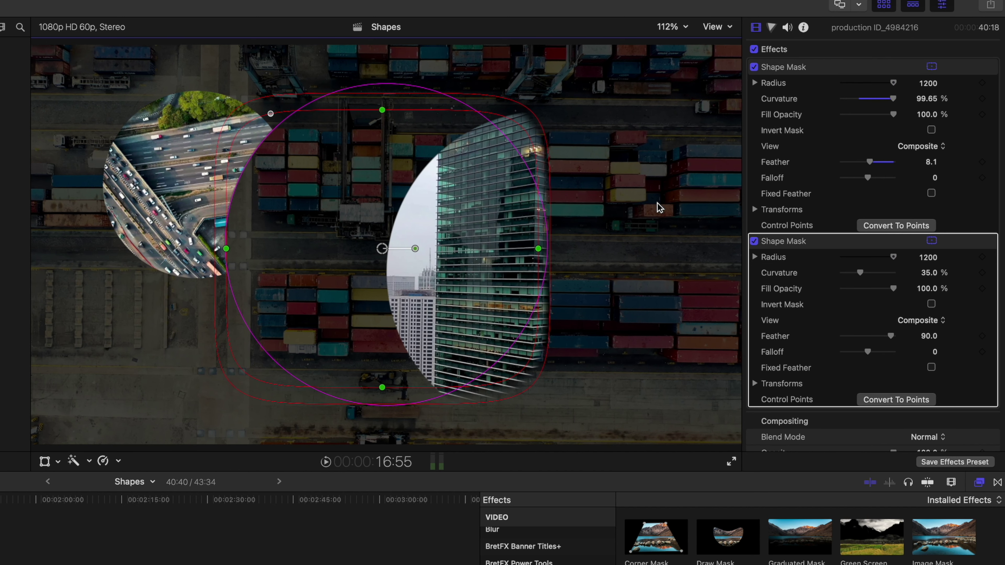
left_click(931, 304)
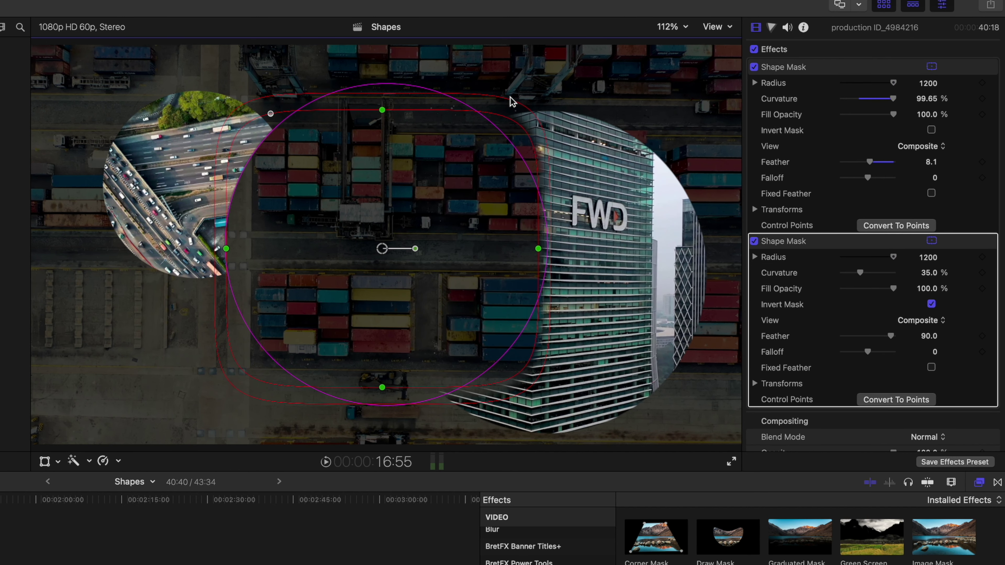
left_click_drag(510, 101, 500, 114)
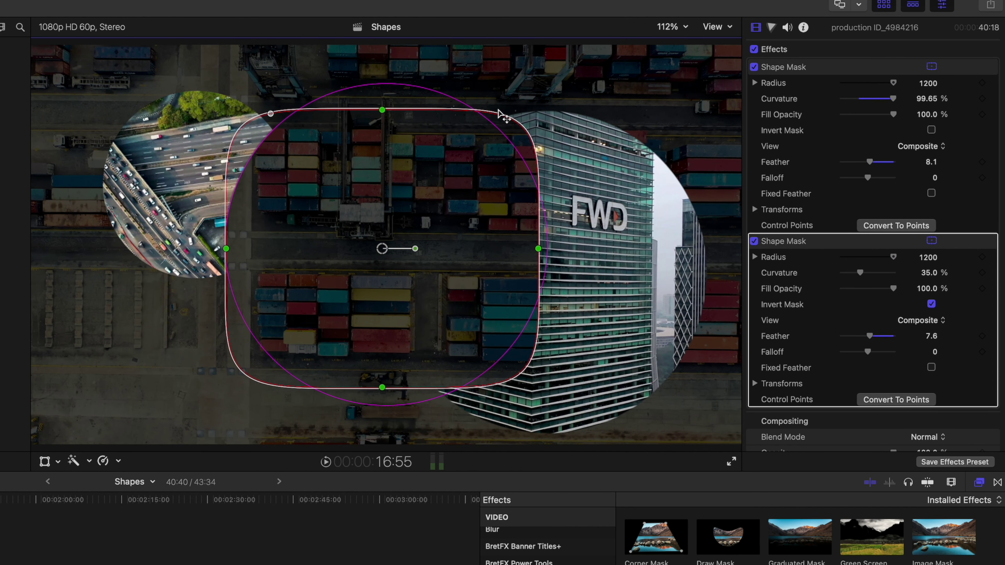
left_click_drag(382, 110, 382, 85)
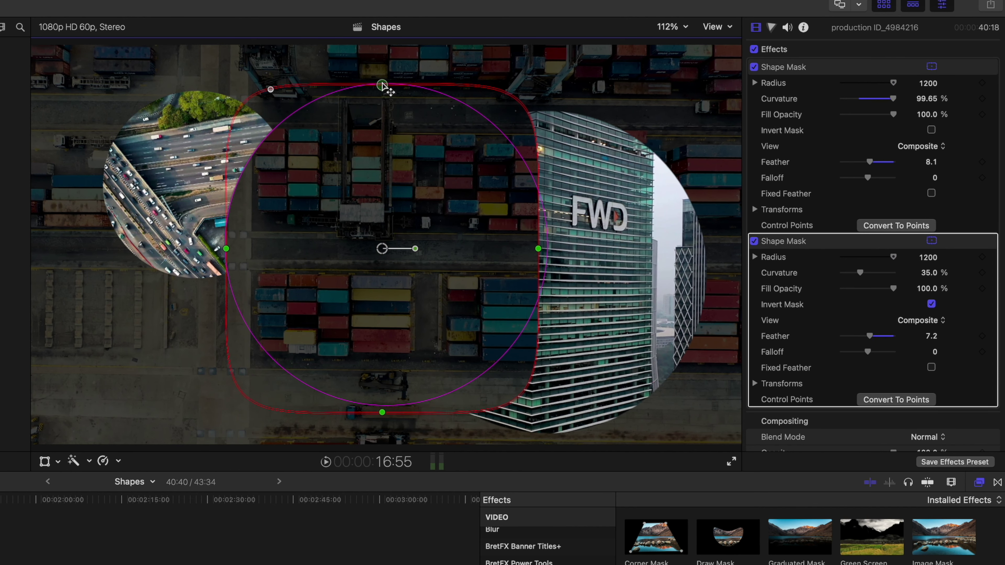
left_click_drag(381, 249, 386, 246)
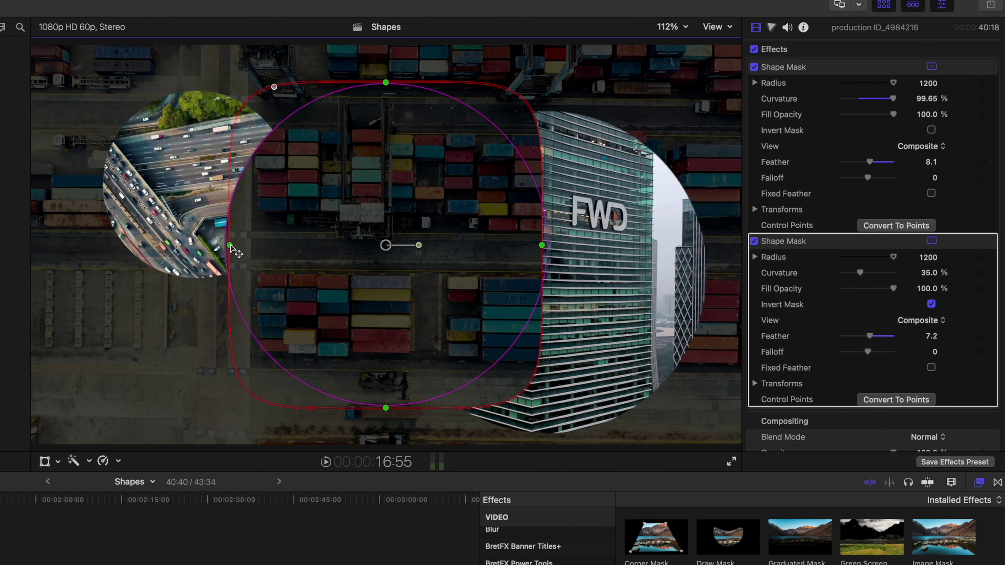
left_click_drag(231, 246, 226, 246)
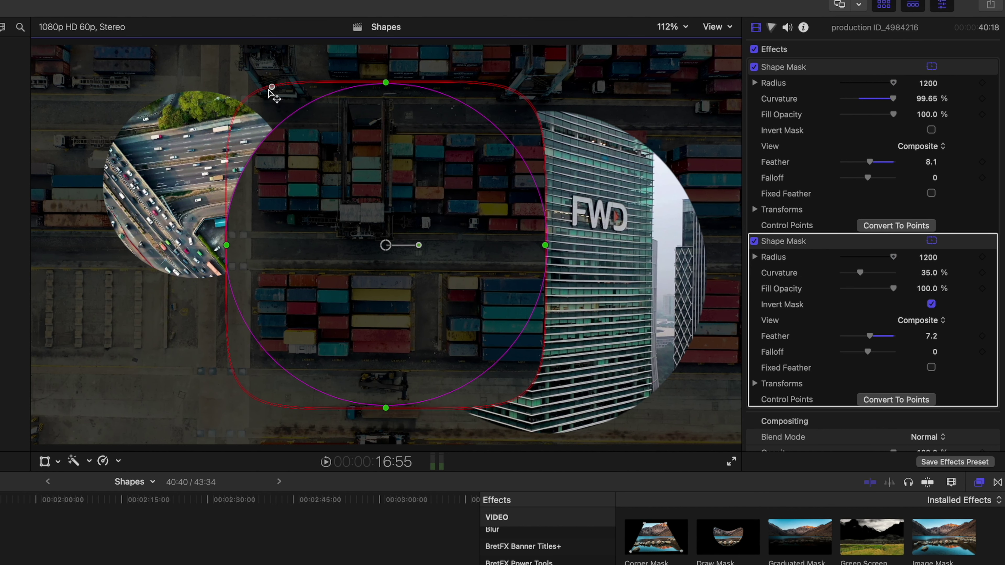
left_click_drag(273, 87, 386, 84)
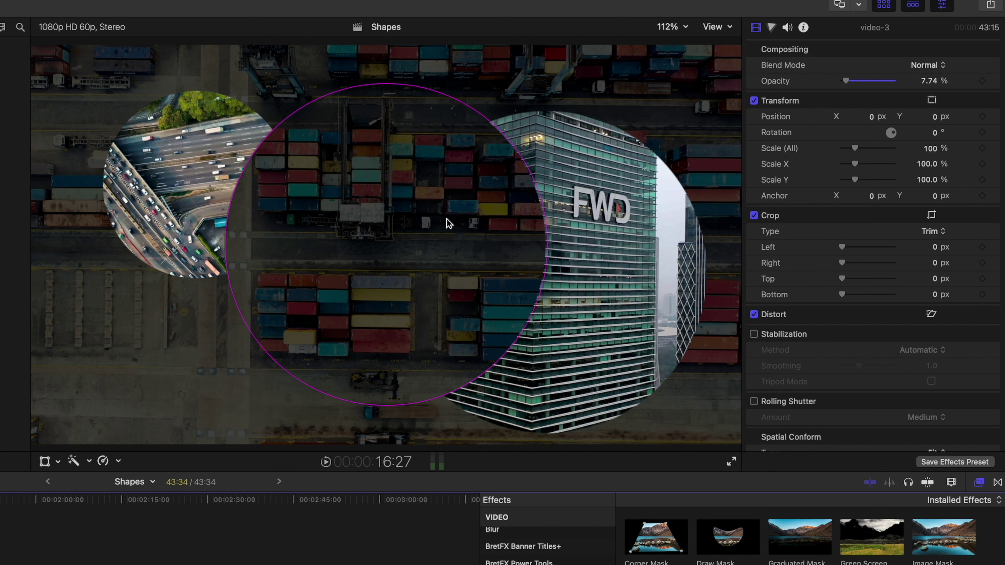
- Play back the composite from an earlier point and stop at 12:14
key("Up")
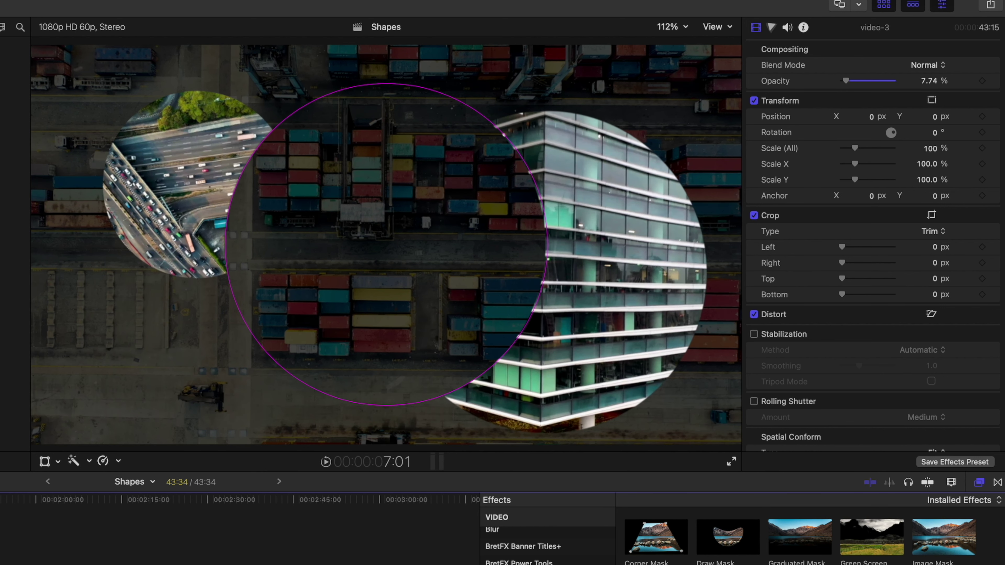
key("space")
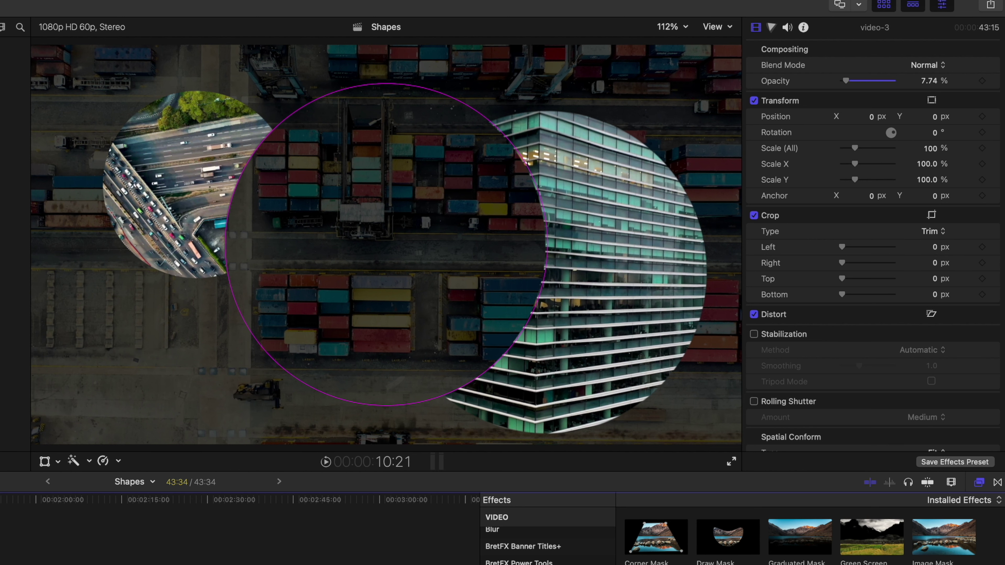
key("space")
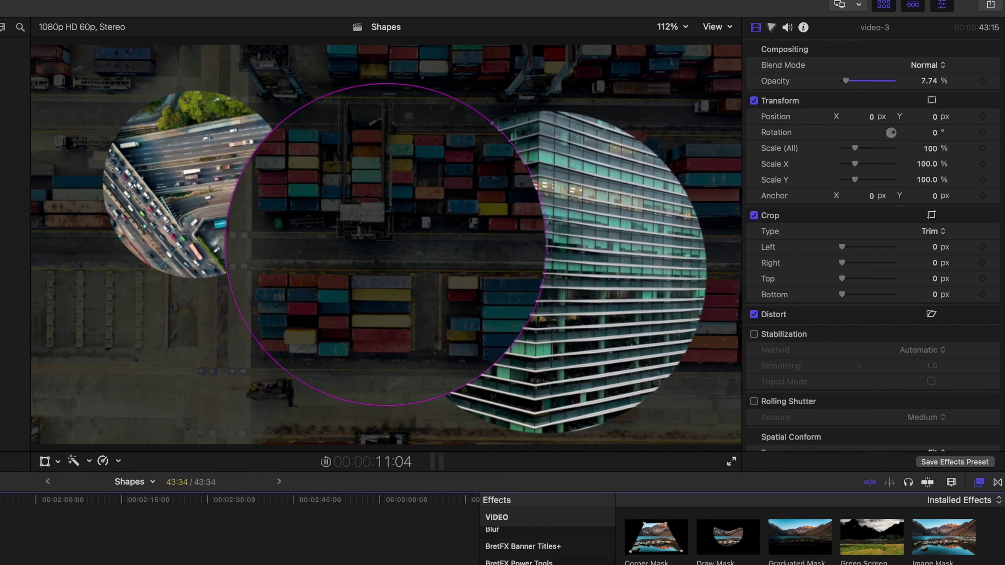
key("space")
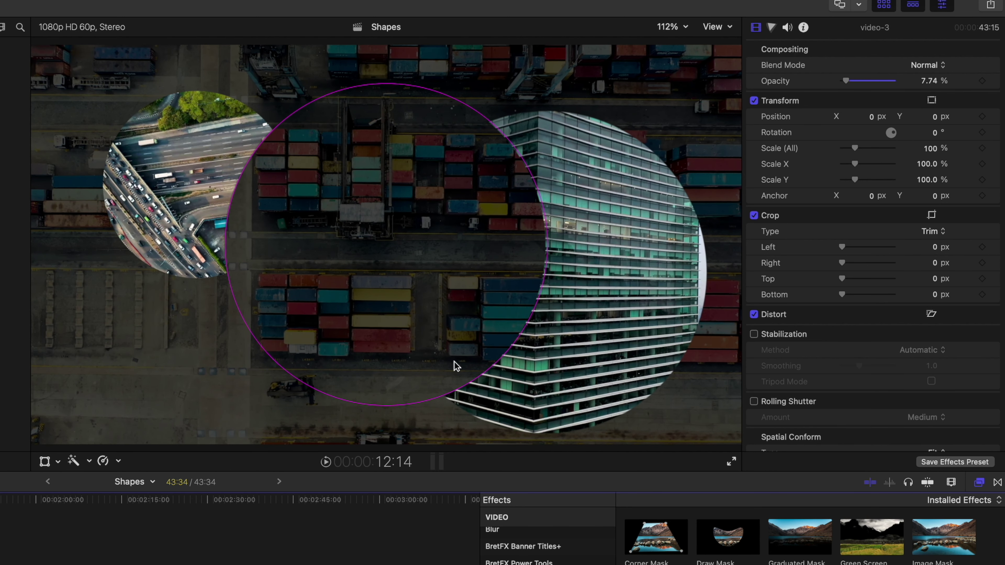
- Load 13 - shapes-triangle.png as the viewer's custom overlay triangle guide
left_click(714, 27)
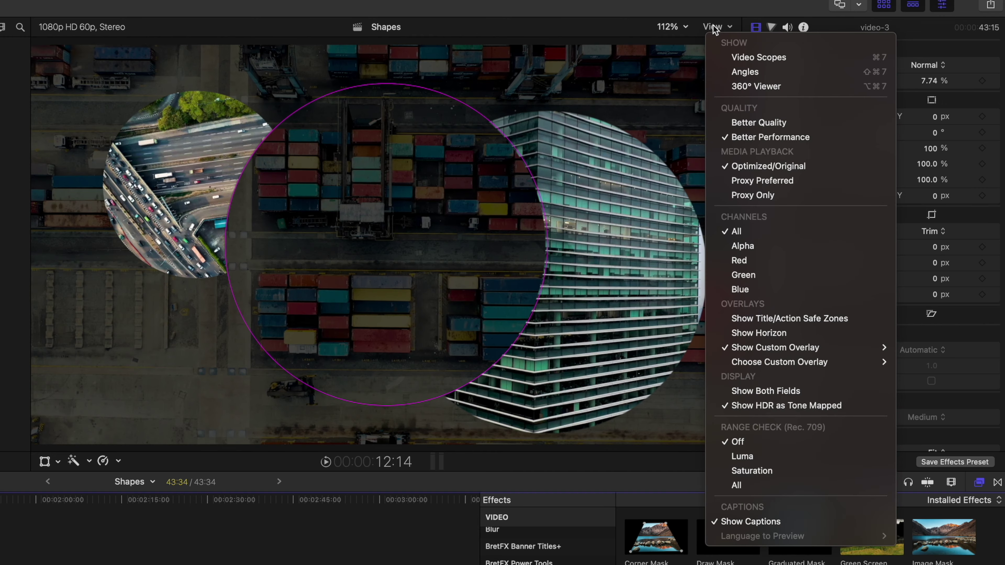
mouse_move(804, 362)
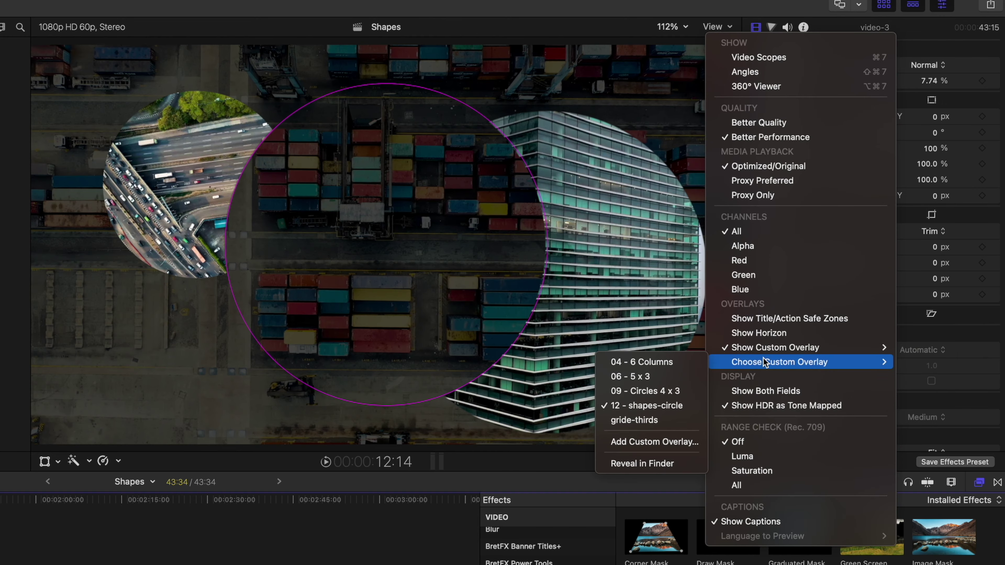
left_click(653, 442)
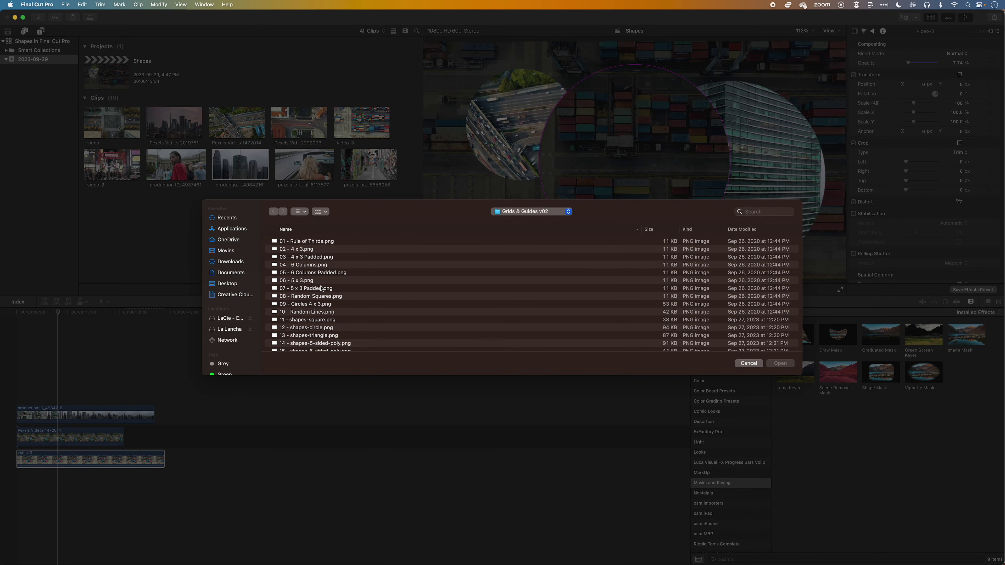
scroll(321, 289, "down", 3)
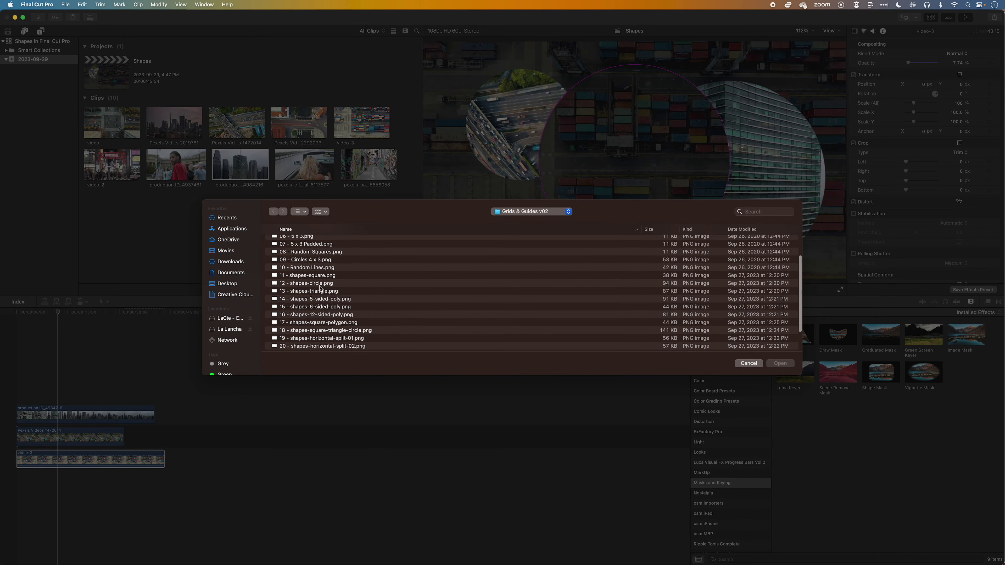
left_click(313, 292)
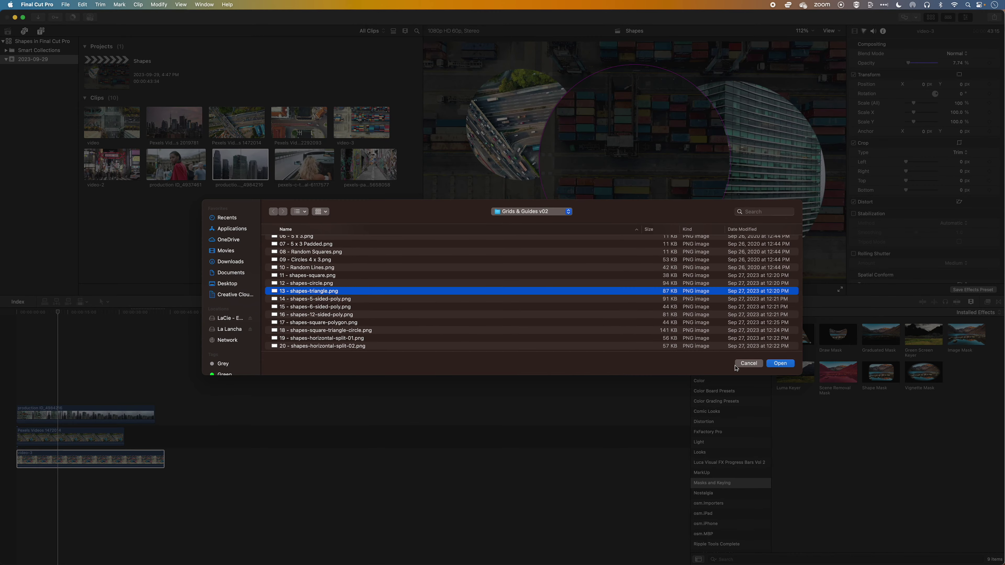
left_click(780, 363)
scroll(556, 532, "up", 2)
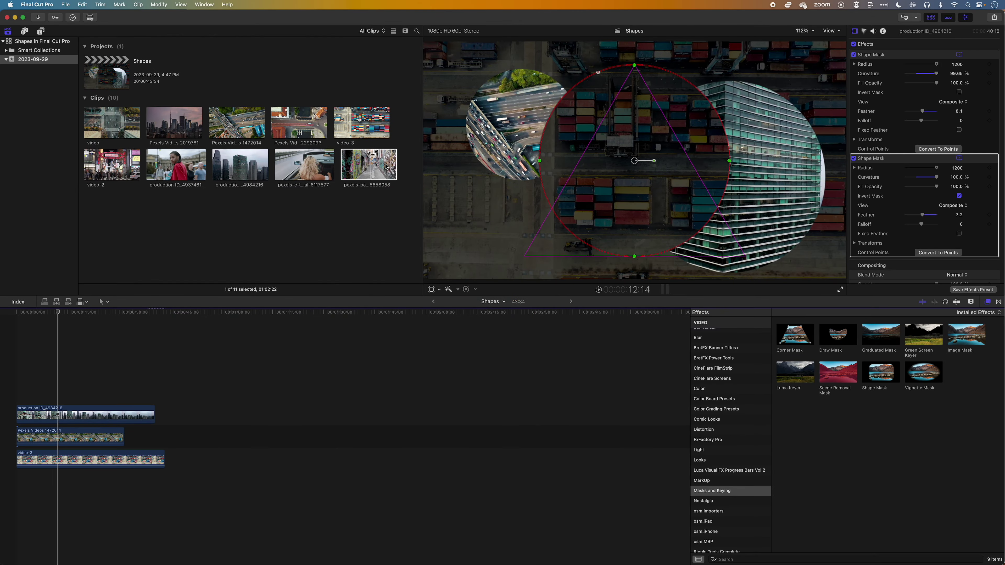
- Position the 82.87%-scaled graffiti alley clip at X -89.6, Y -4.2 px under the triangle guide
left_click(361, 164)
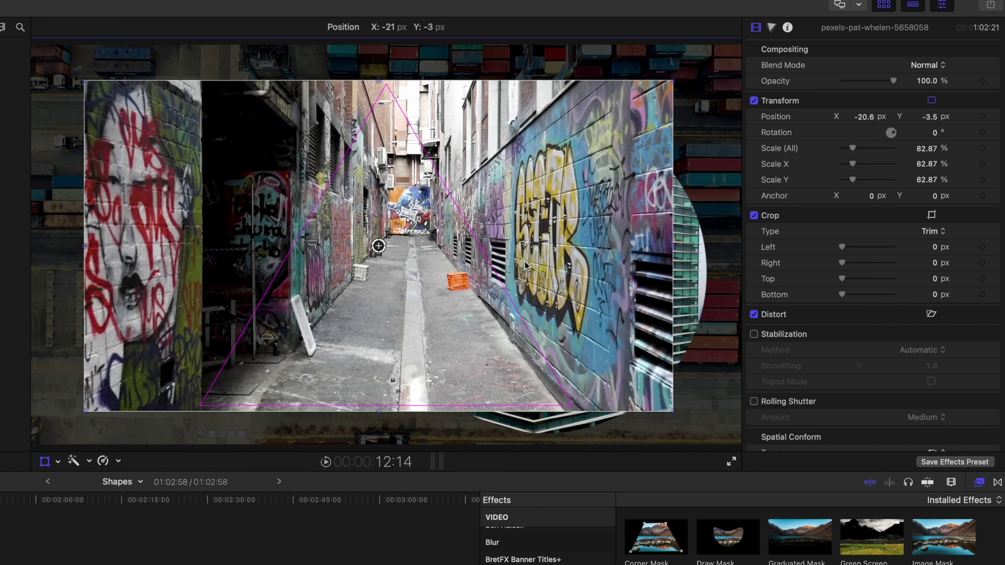
left_click_drag(649, 73, 632, 71)
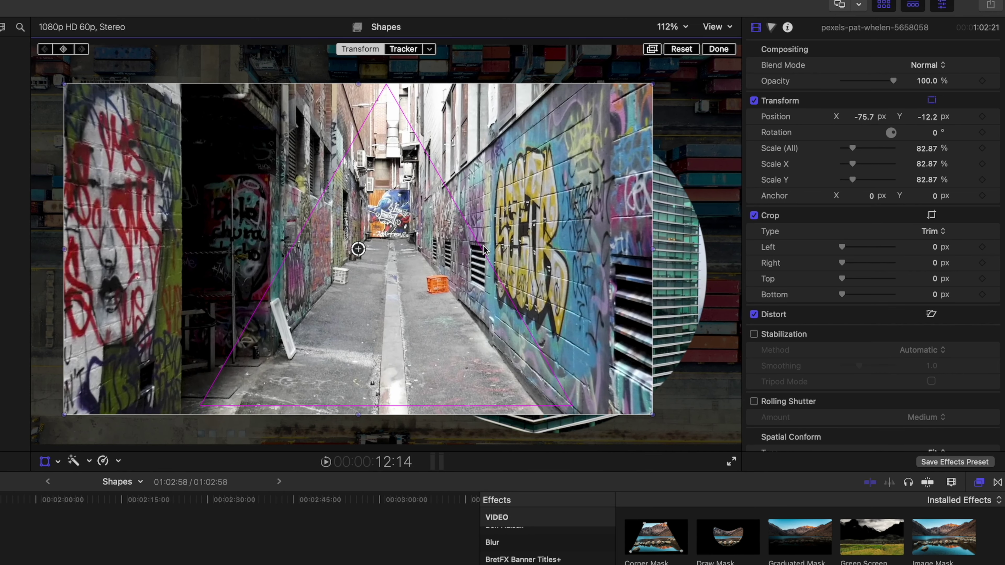
left_click_drag(390, 244, 386, 241)
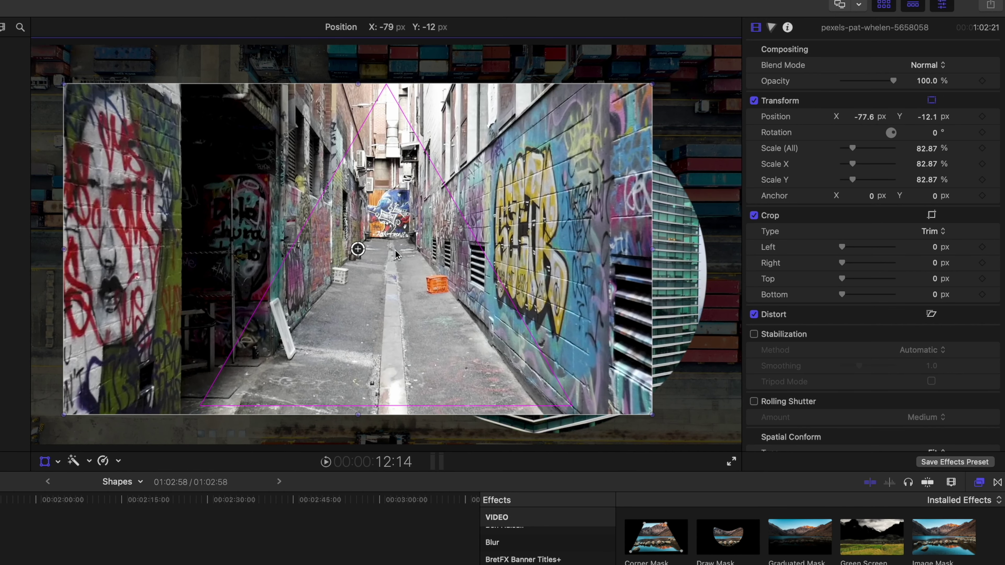
left_click_drag(544, 188, 542, 185)
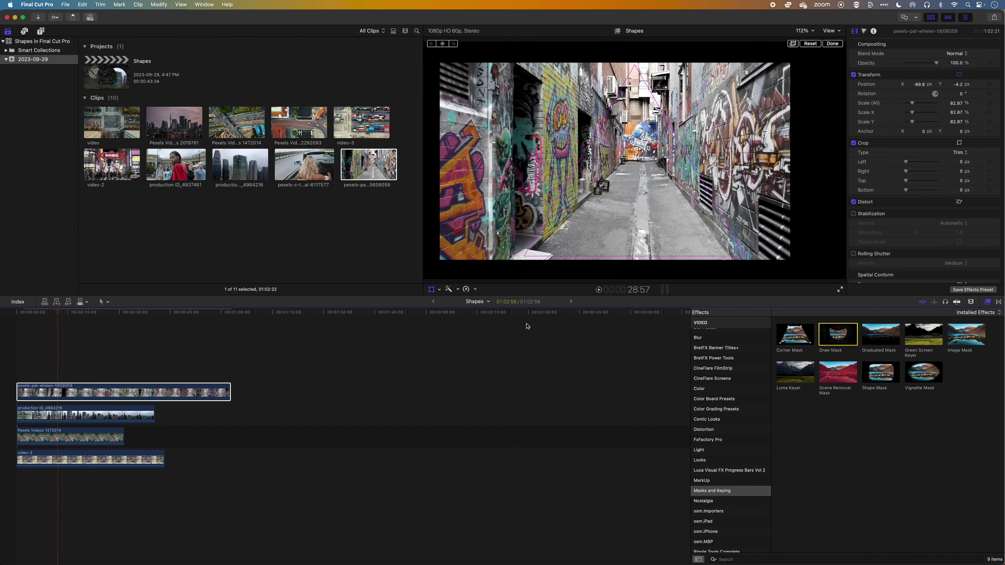
- Draw a triangular mask on the alley clip along the overlay and play it back
left_click(103, 396)
left_click(832, 43)
scroll(922, 158, "up", 5)
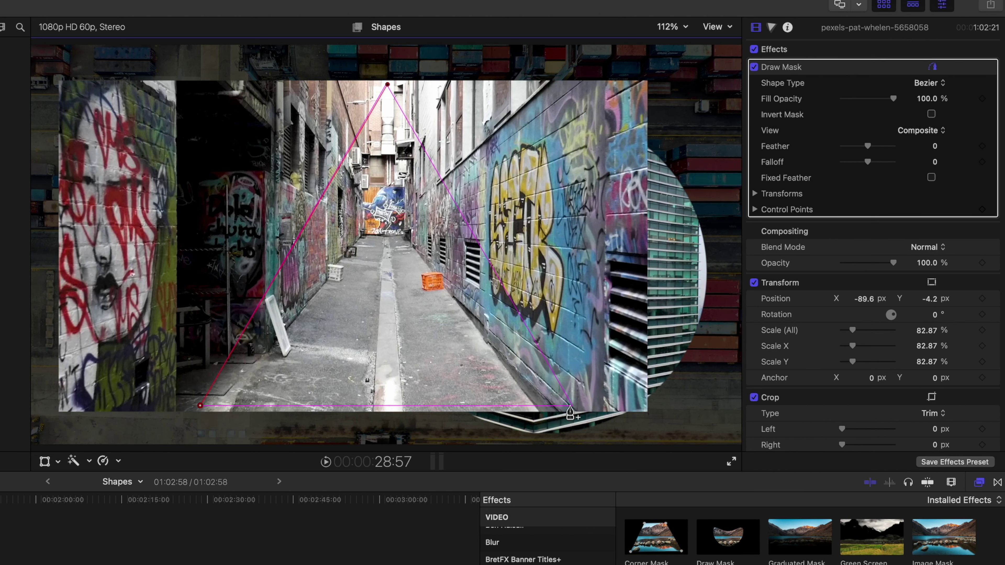
left_click(570, 406)
left_click(388, 85)
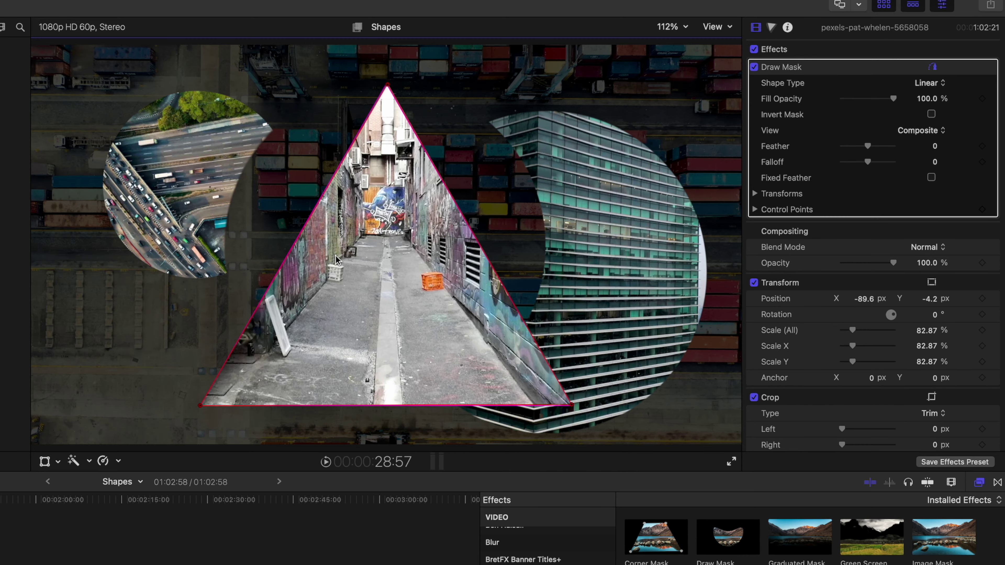
key("space")
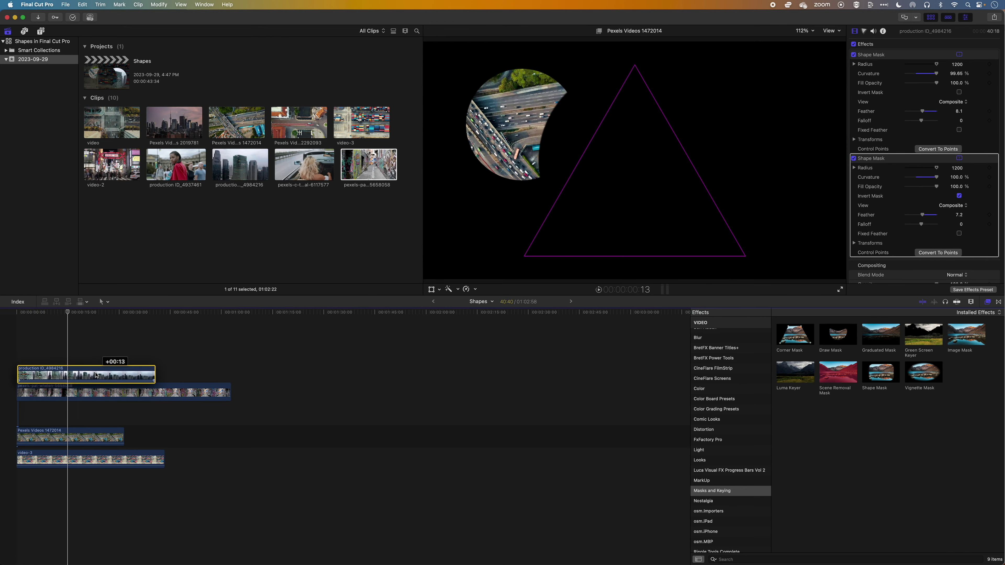
- Move the tower clip above the alley clip and add a second alley copy to the timeline
left_click_drag(96, 375, 96, 380)
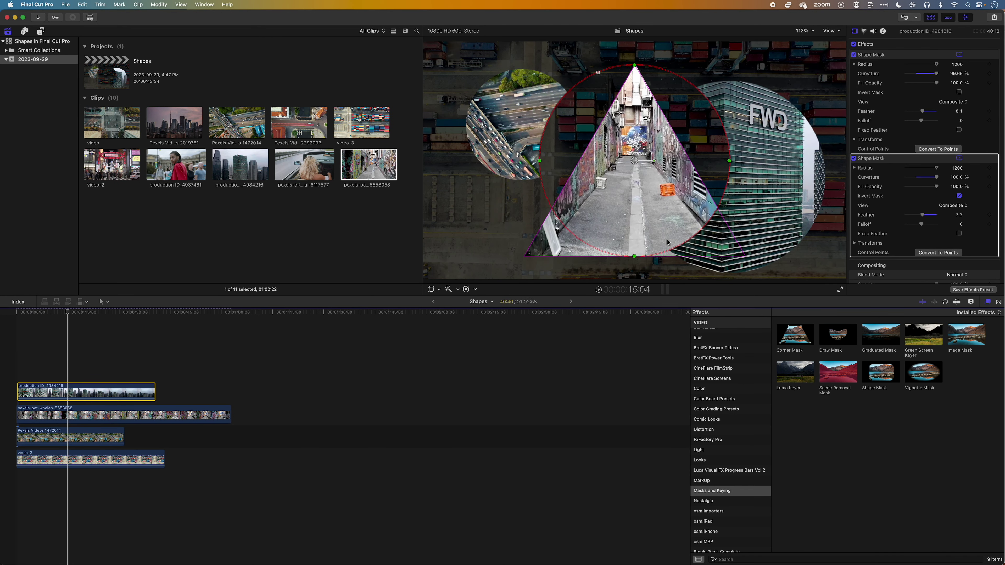
left_click_drag(61, 312, 43, 314)
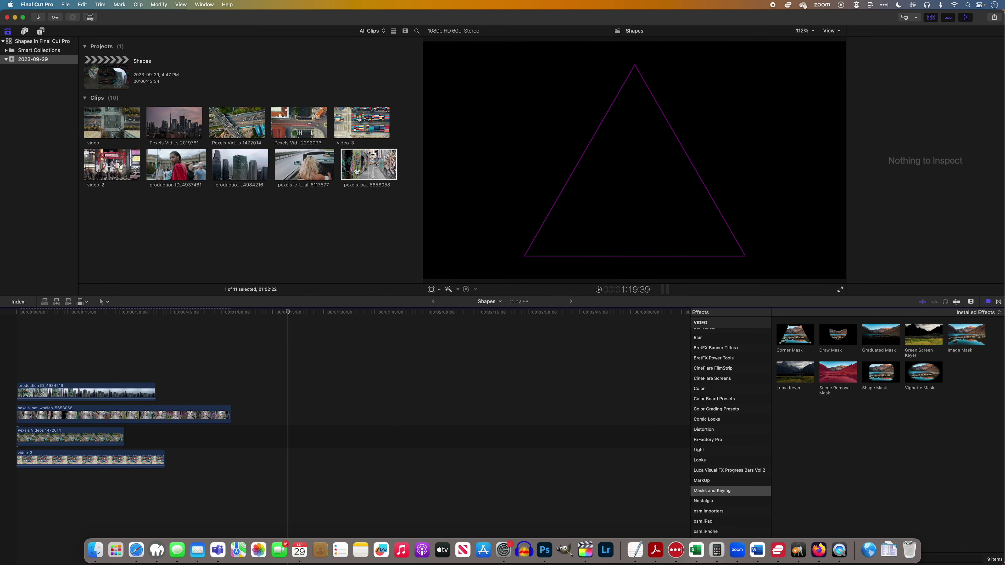
left_click_drag(357, 171, 275, 436)
- Move the second alley clip later with the Position tool, leaving a gap, and park the playhead at 1:45:33
left_click(197, 437)
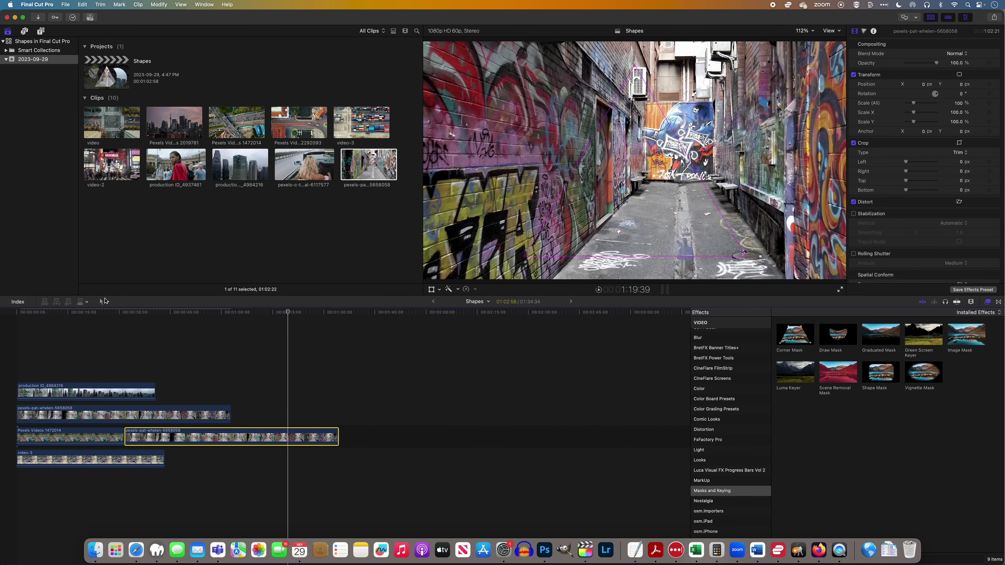
left_click(105, 302)
left_click(120, 331)
left_click_drag(198, 436, 332, 437)
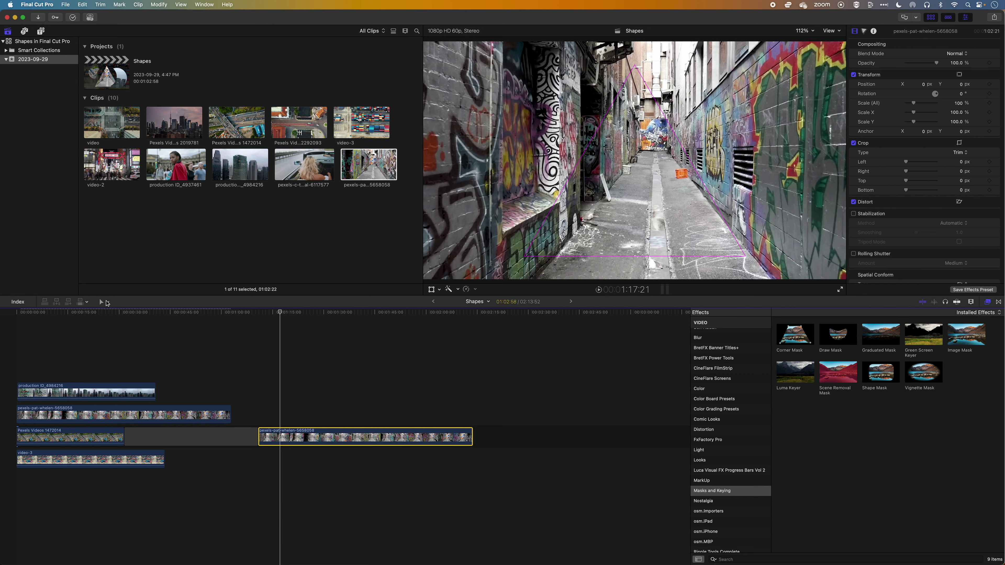
left_click(107, 303)
left_click(111, 313)
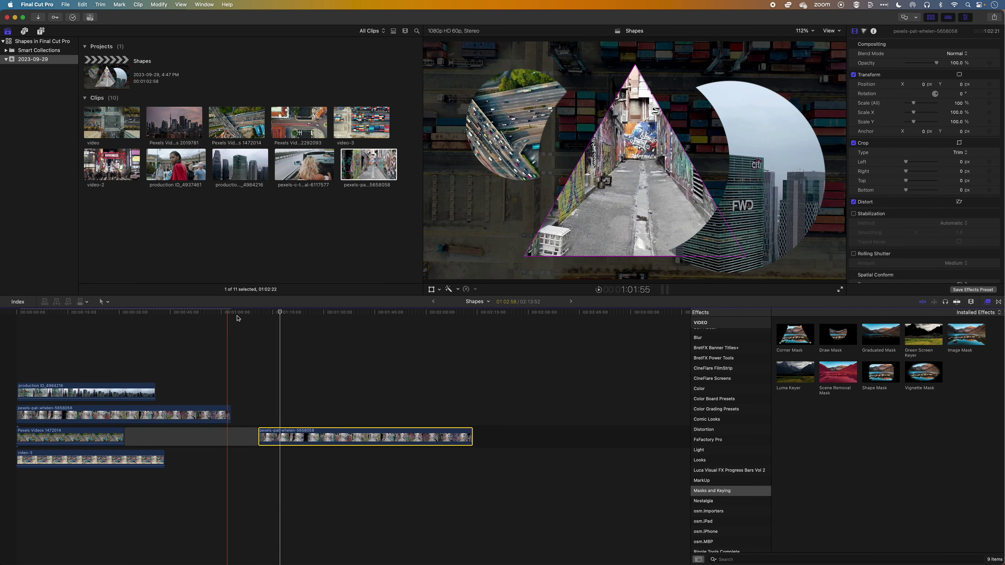
left_click(376, 329)
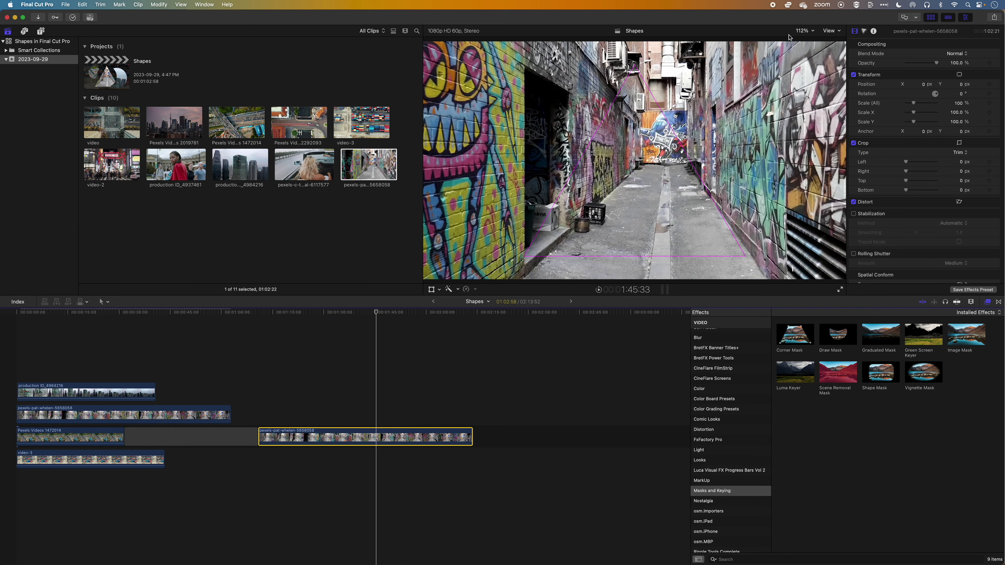
- Load 20 - shapes-horizontal-split-02.png as the viewer's custom overlay guides
left_click(837, 33)
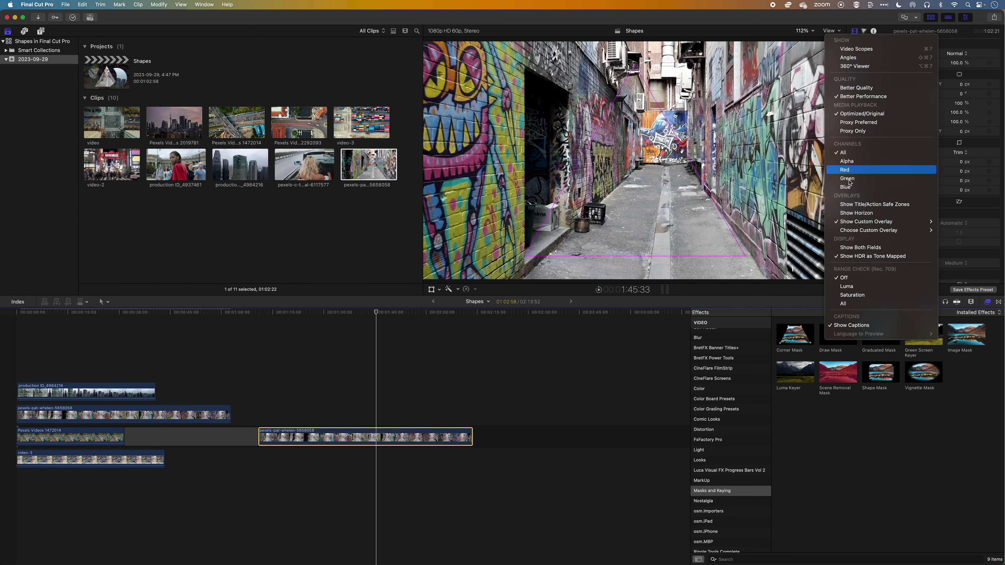
mouse_move(850, 232)
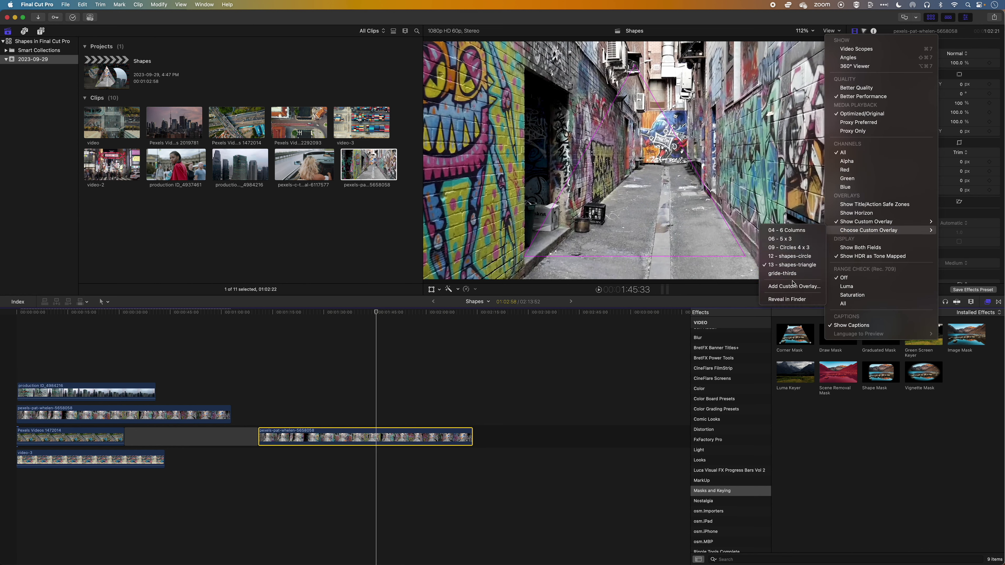
left_click(795, 287)
scroll(372, 292, "up", 5)
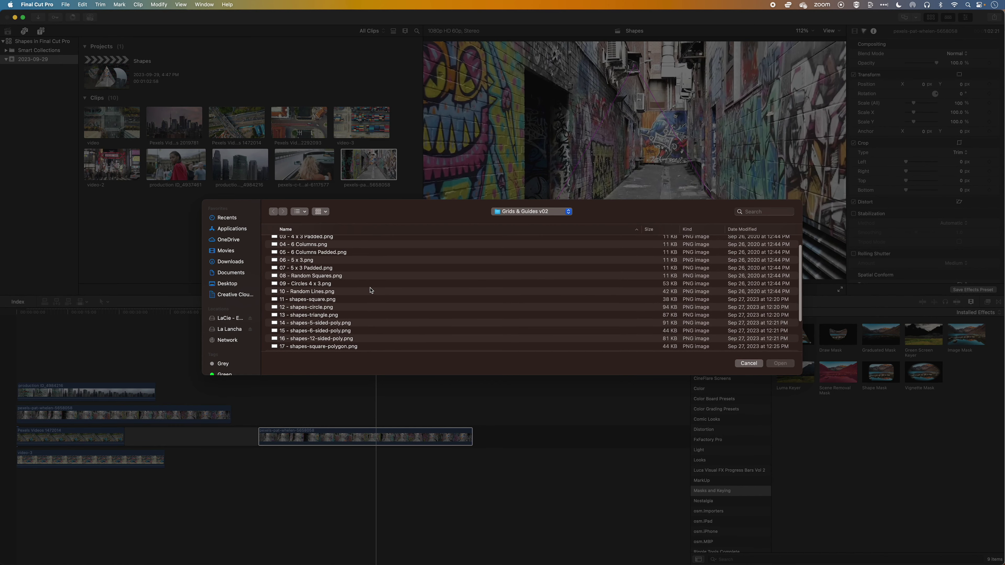
scroll(328, 295, "down", 5)
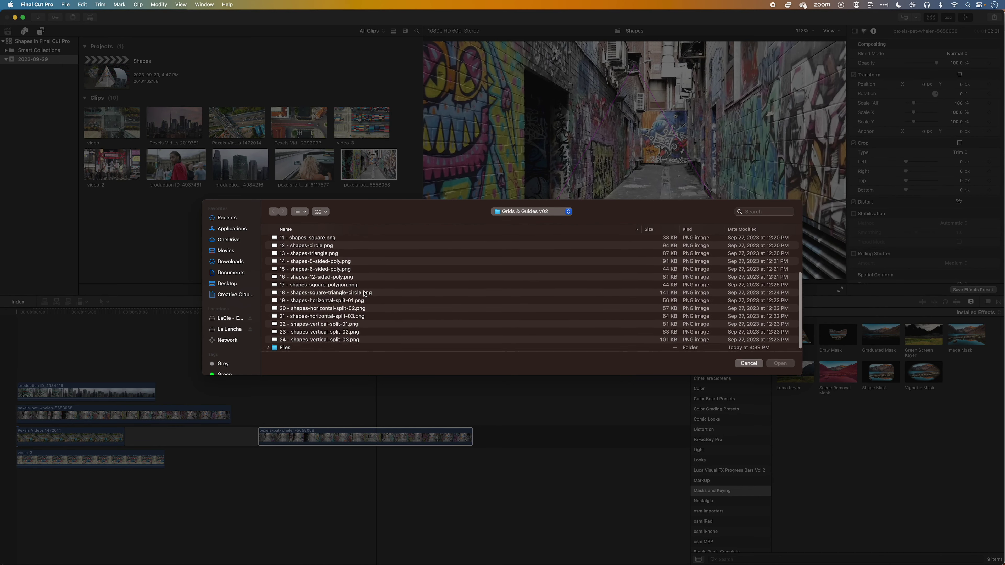
left_click(332, 305)
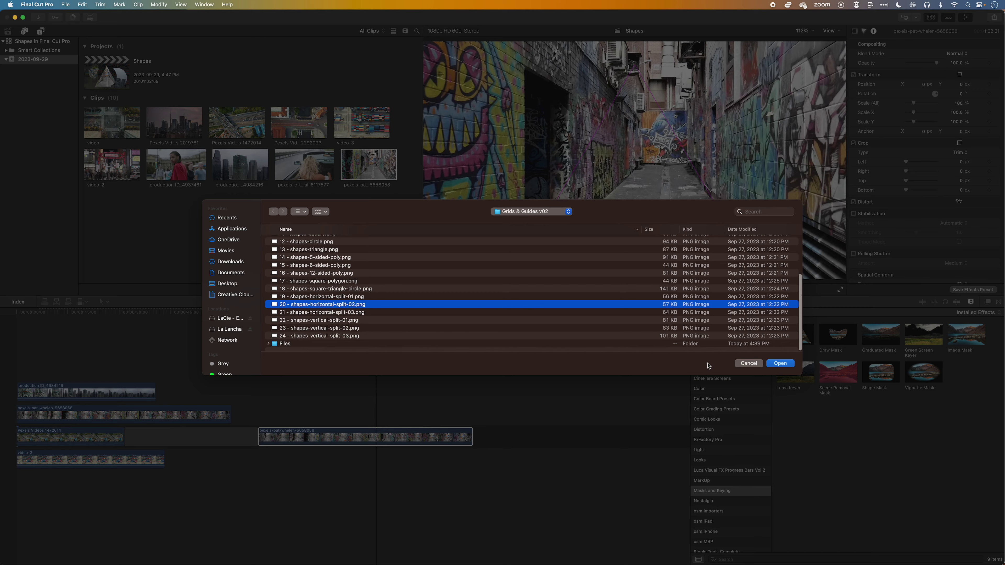
left_click(780, 363)
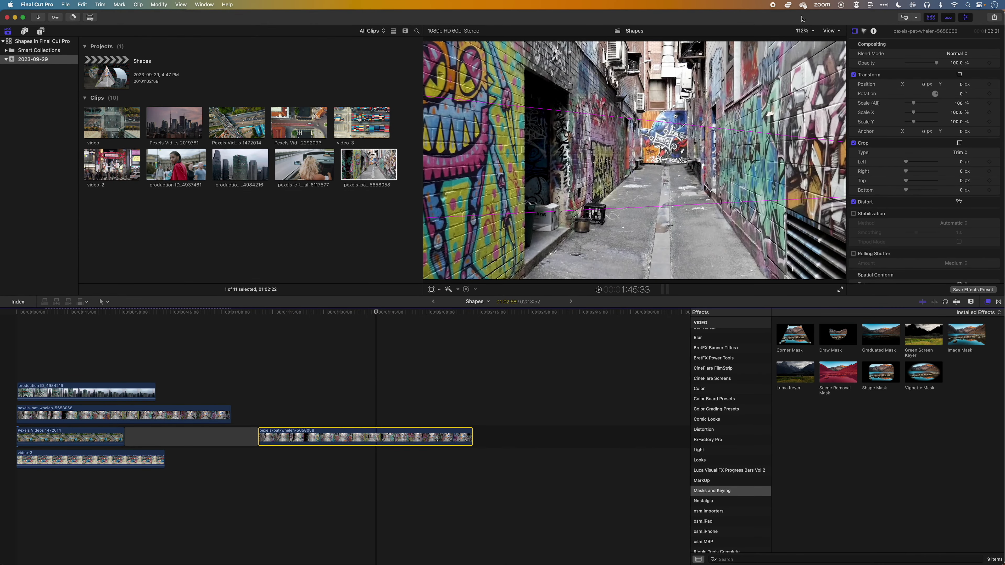
- At 50% viewer zoom, Draw Mask the alley clip into a lower angled band, then add video-3
left_click(803, 31)
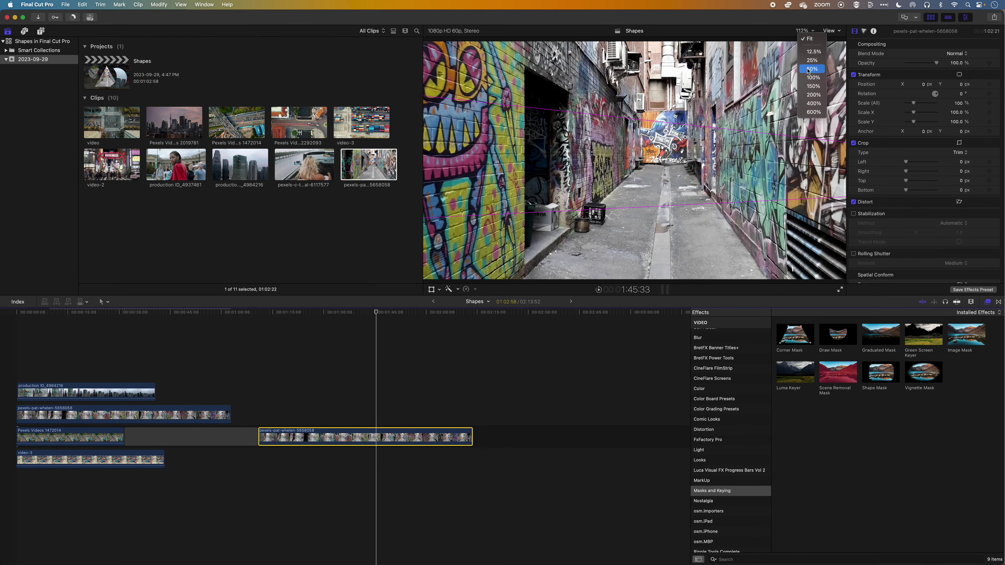
left_click(808, 71)
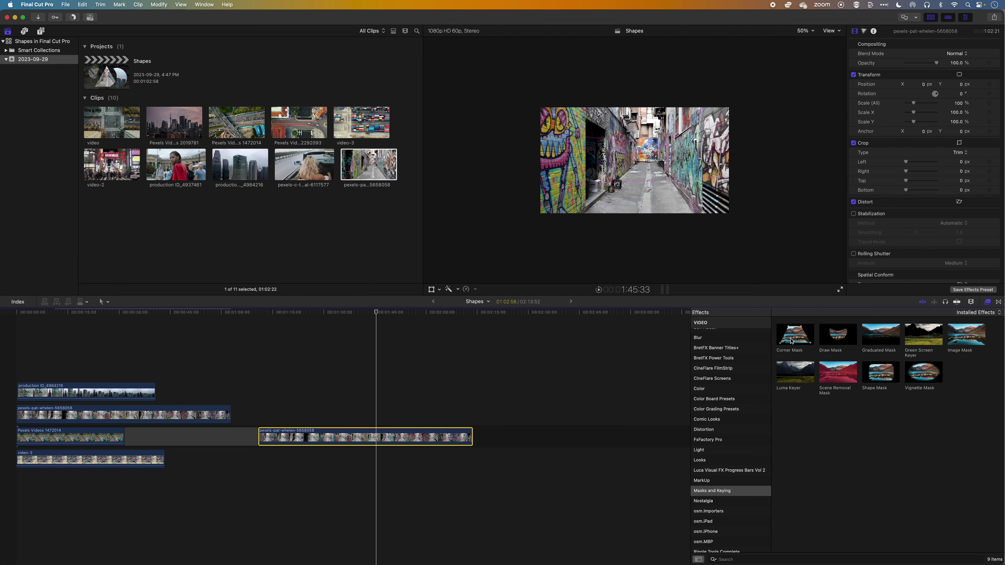
left_click_drag(832, 338, 409, 444)
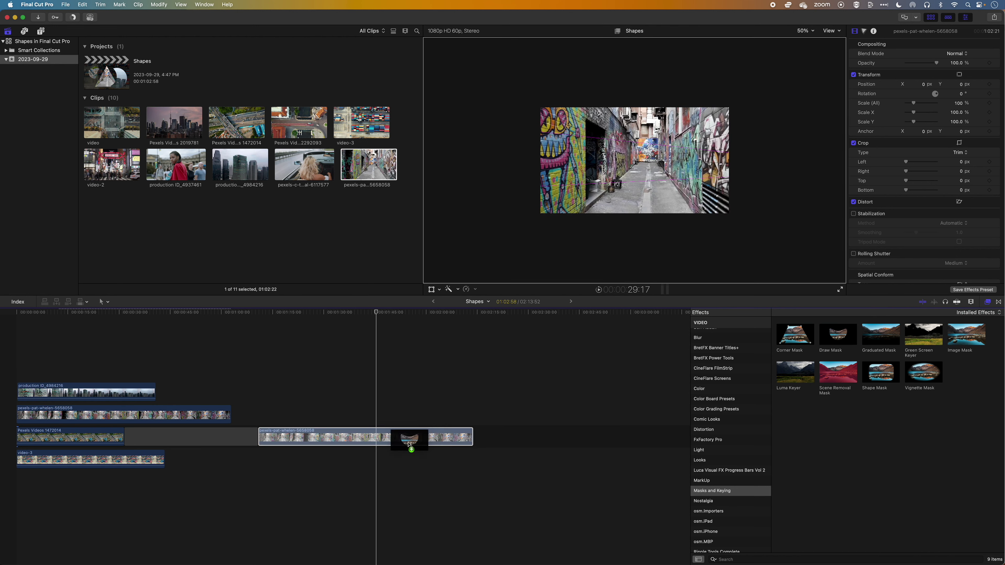
left_click(534, 187)
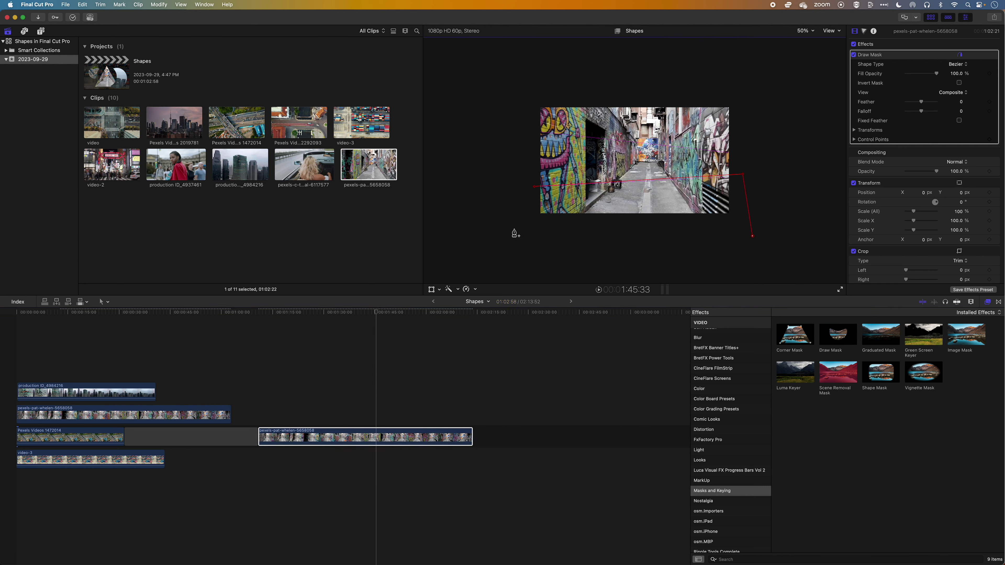
left_click(534, 188)
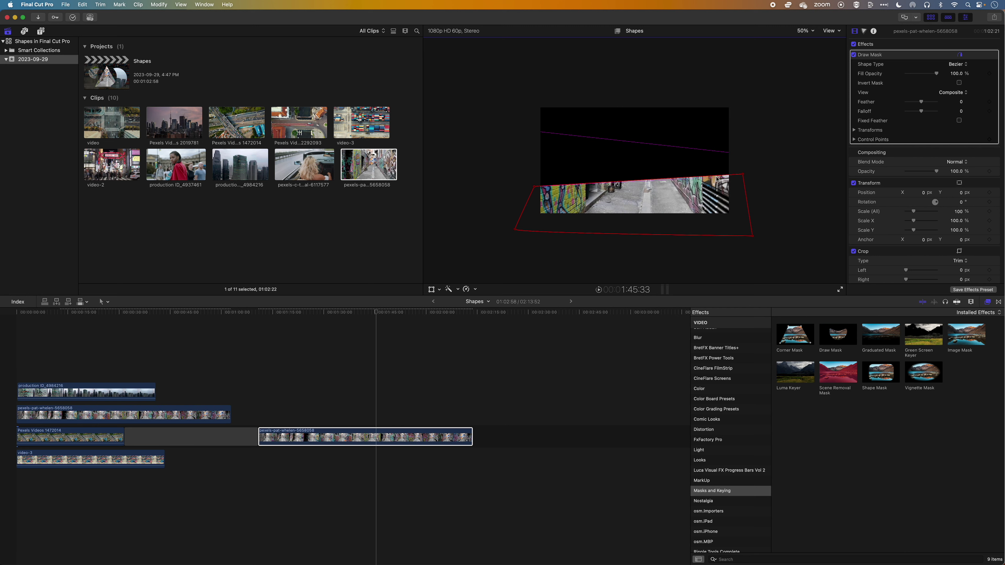
left_click_drag(743, 174, 743, 182)
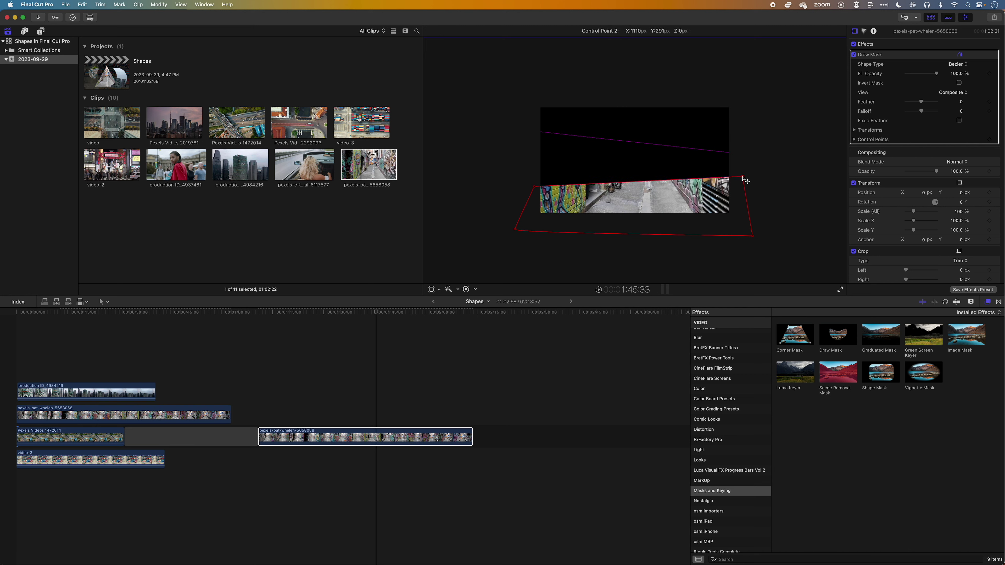
left_click_drag(535, 187, 527, 188)
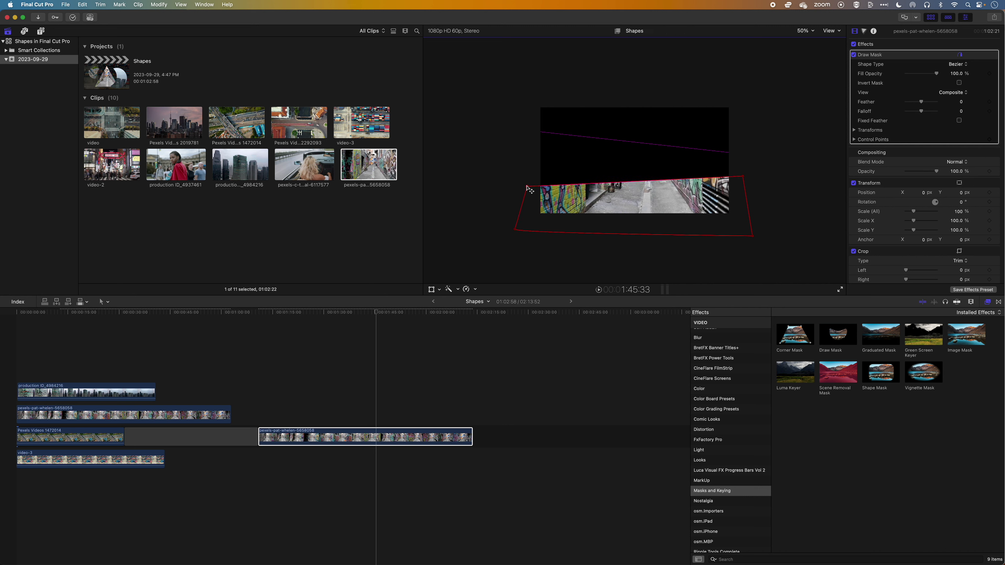
left_click_drag(354, 126, 304, 461)
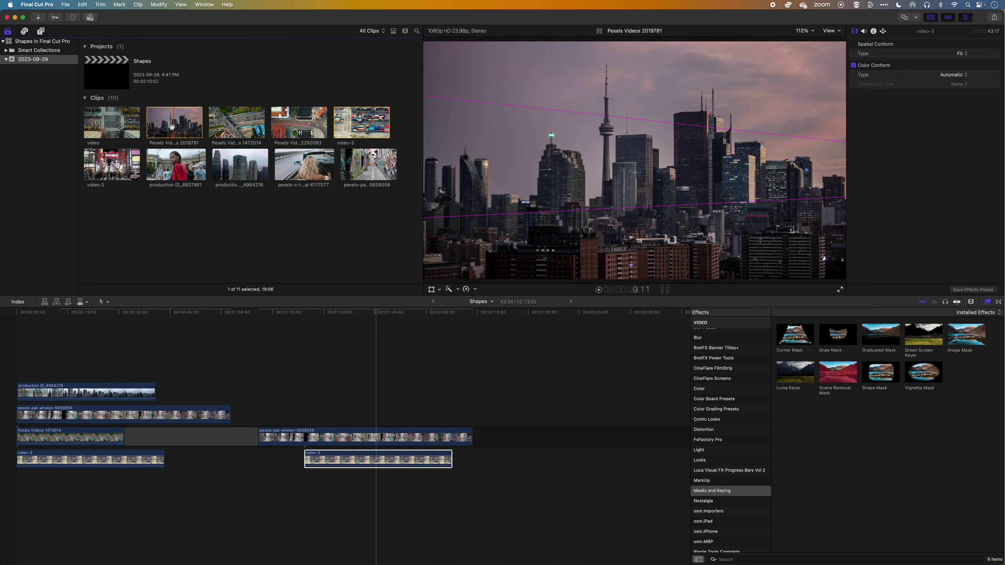
- Connect Pexels Videos 2019781 on top, raise it to Y 337.2, scale it to 107.19%, and apply Draw Mask
left_click_drag(173, 124, 375, 412)
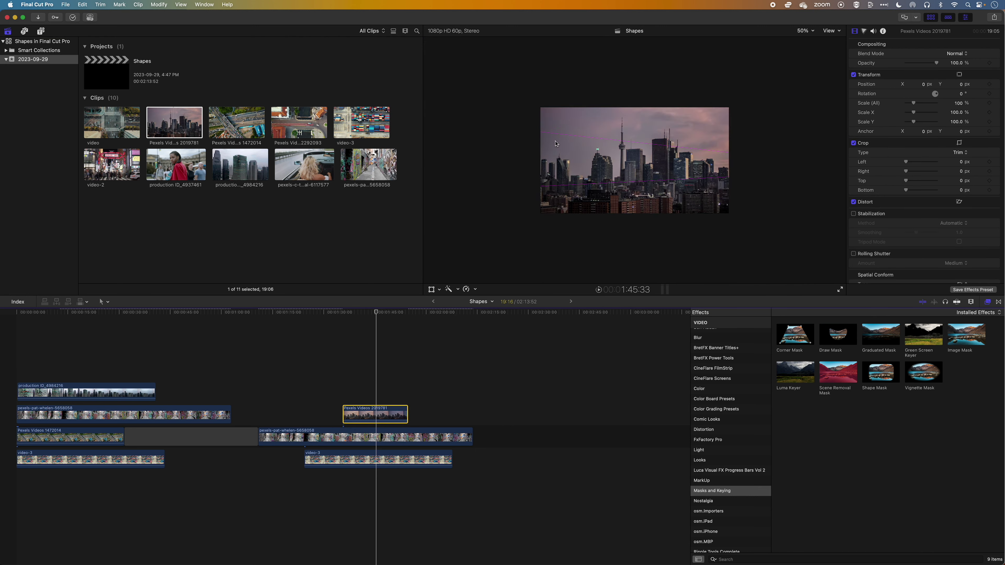
left_click(431, 290)
left_click_drag(622, 205, 623, 161)
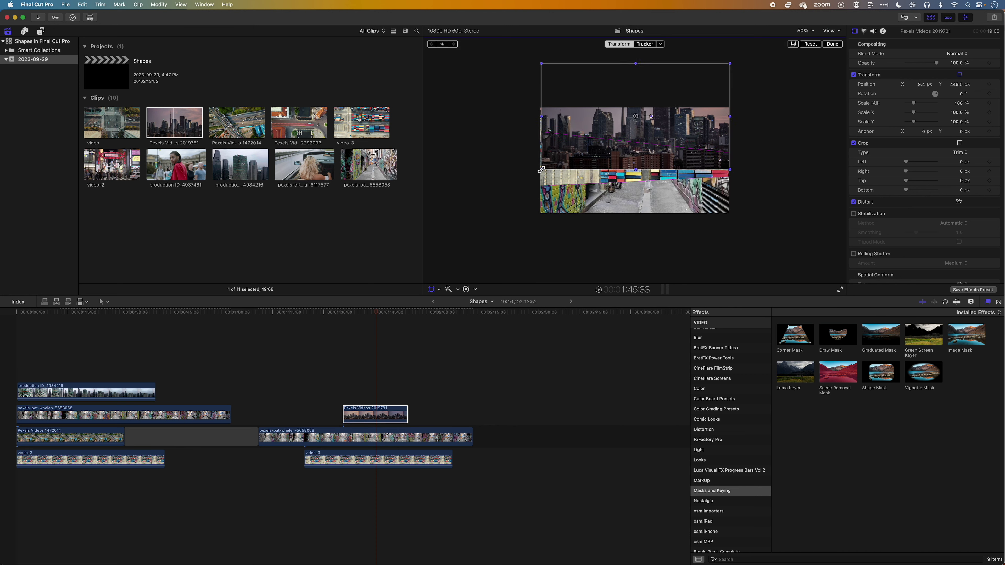
left_click_drag(541, 169, 578, 173)
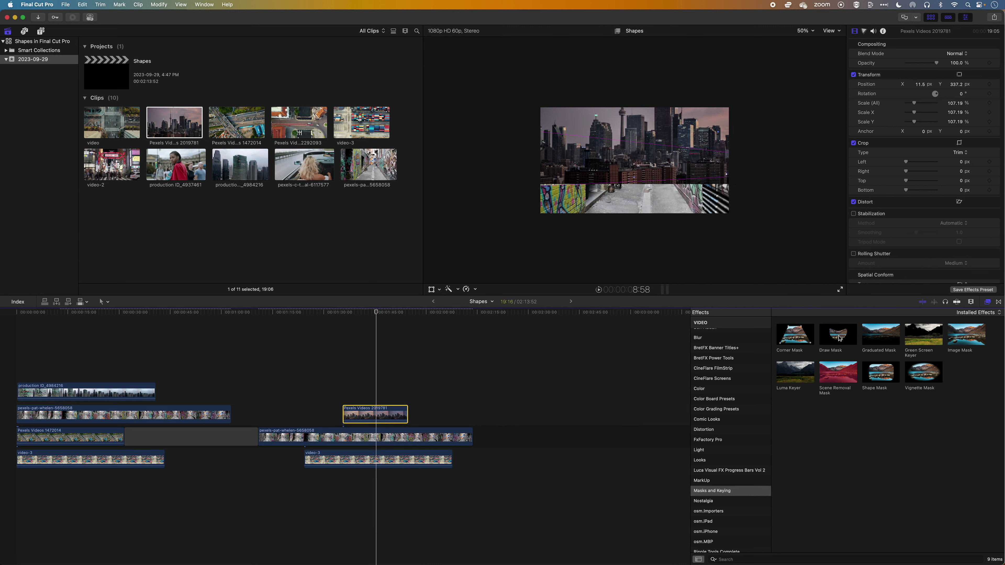
left_click_drag(832, 337, 378, 415)
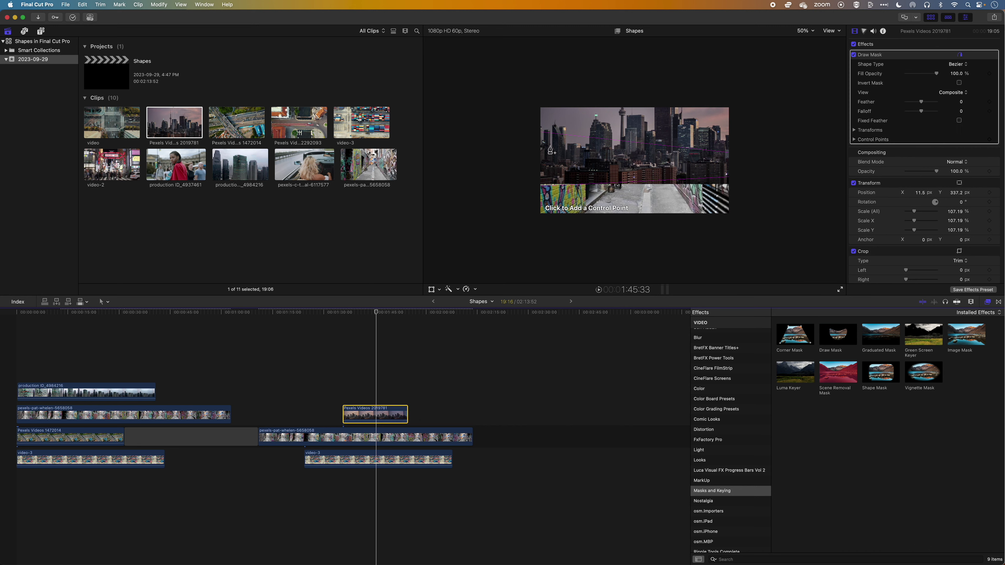
- Mask the skyline clip into an angled upper band along the guides and play back the composite
left_click(524, 127)
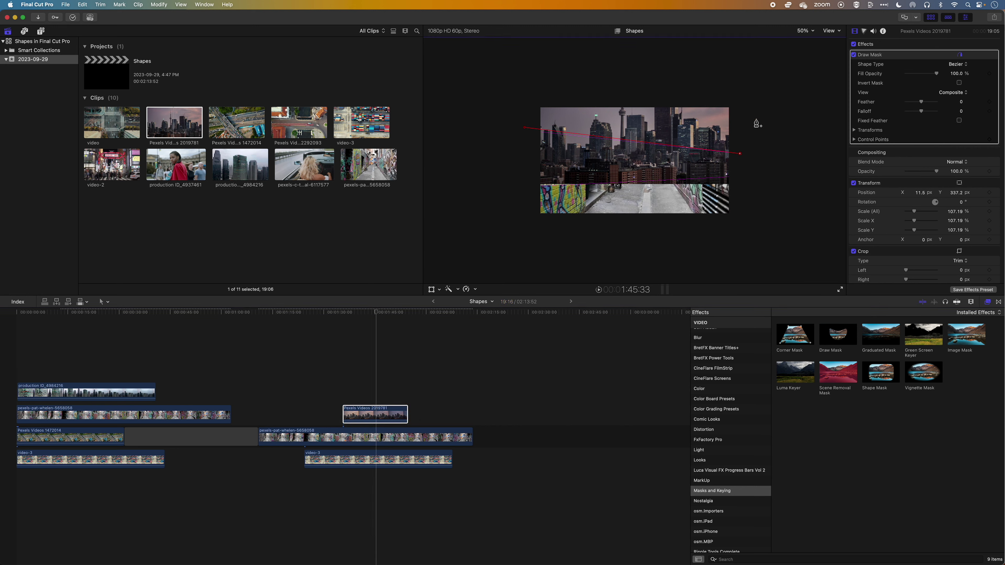
left_click(524, 129)
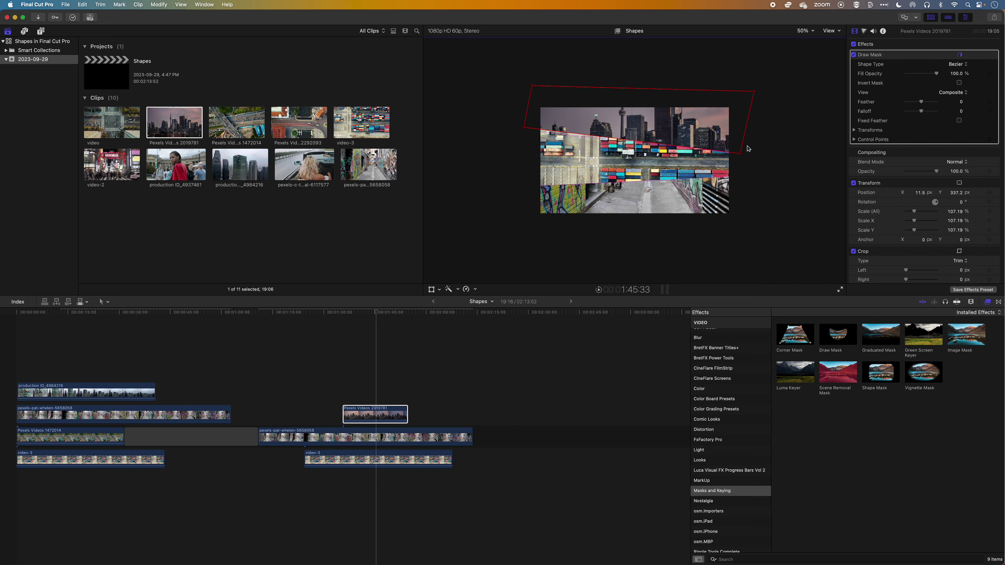
left_click_drag(739, 154, 742, 151)
left_click_drag(524, 124, 524, 129)
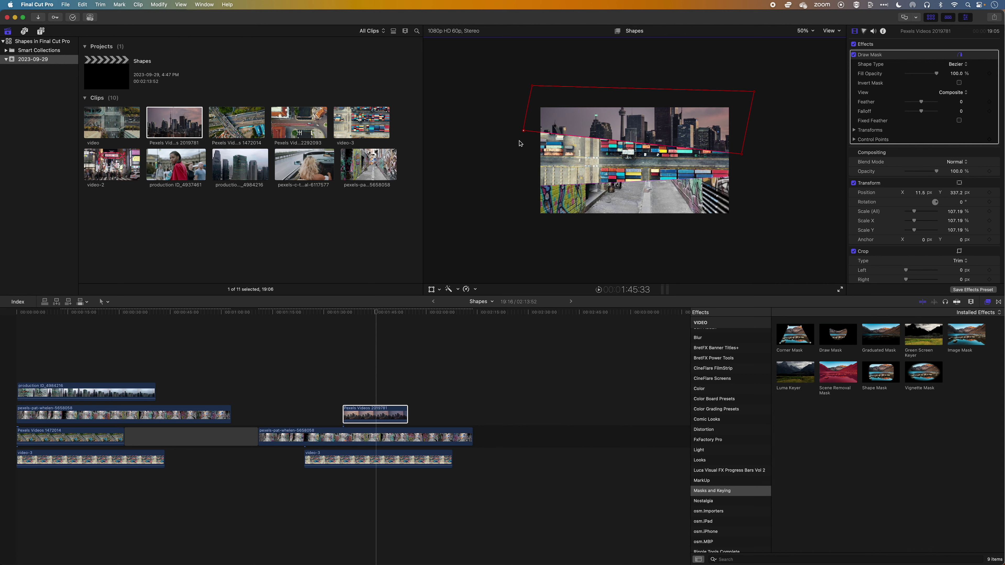
left_click(354, 312)
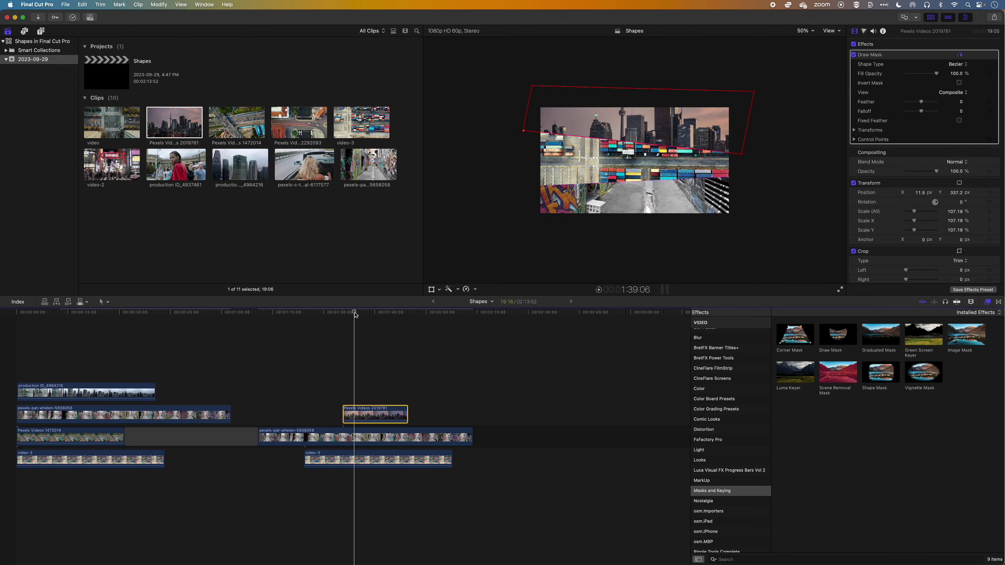
key("space")
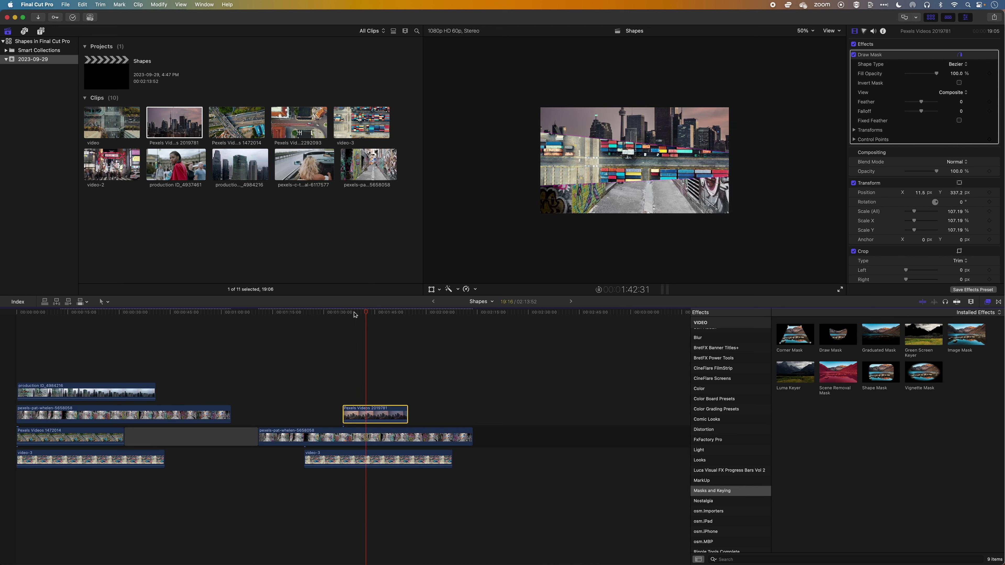
- Trim the skyline and alley clips back so their ends line up
left_click_drag(408, 414, 388, 414)
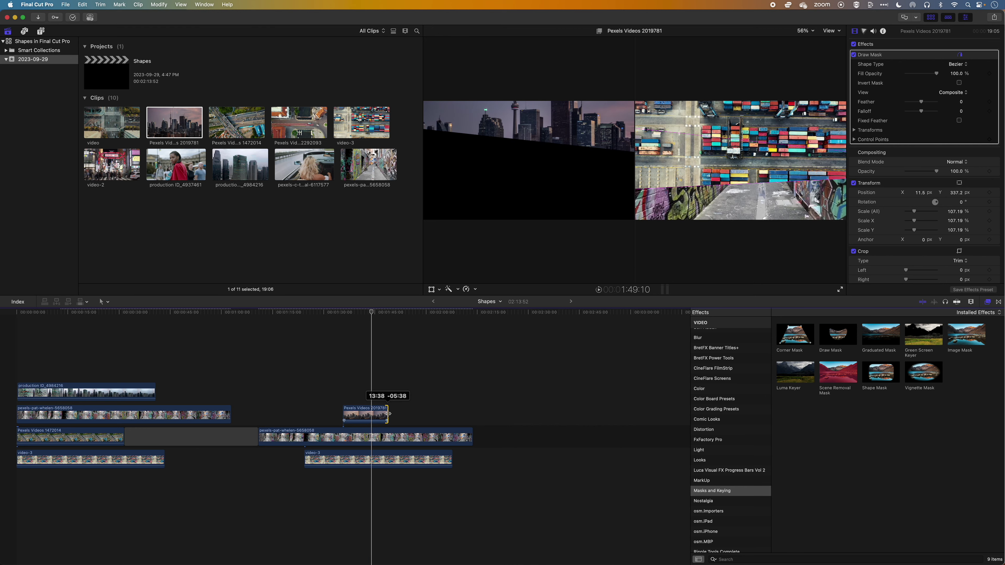
left_click_drag(473, 436, 387, 433)
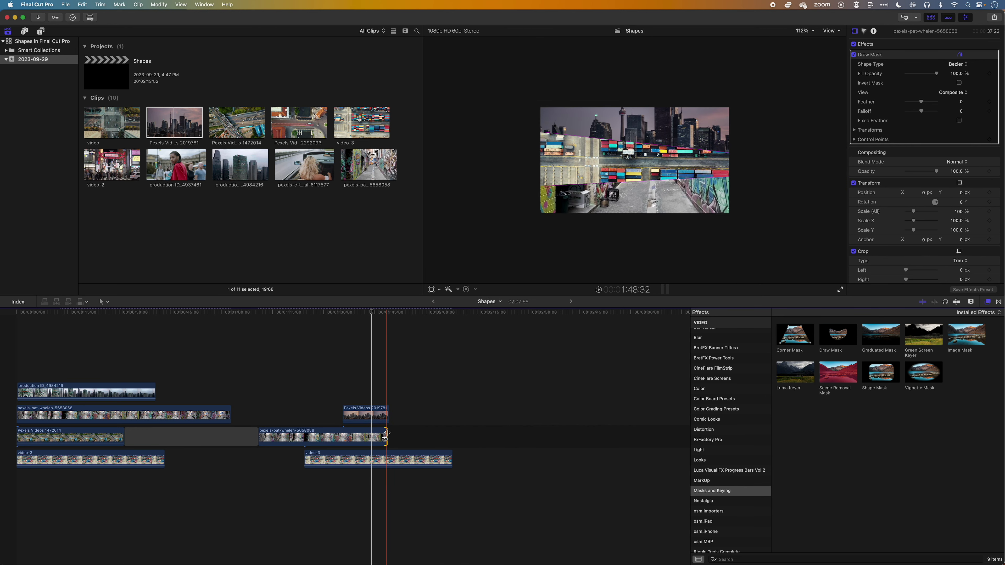
left_click(371, 416)
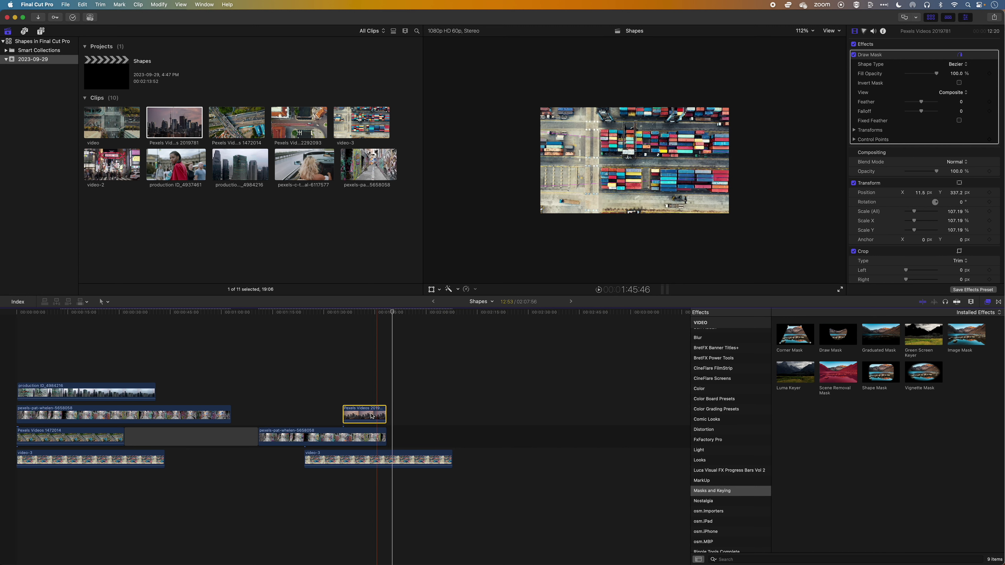
- Shift the second video-3 clip later and place video-2 right after the alley clip
left_click_drag(368, 458, 385, 458)
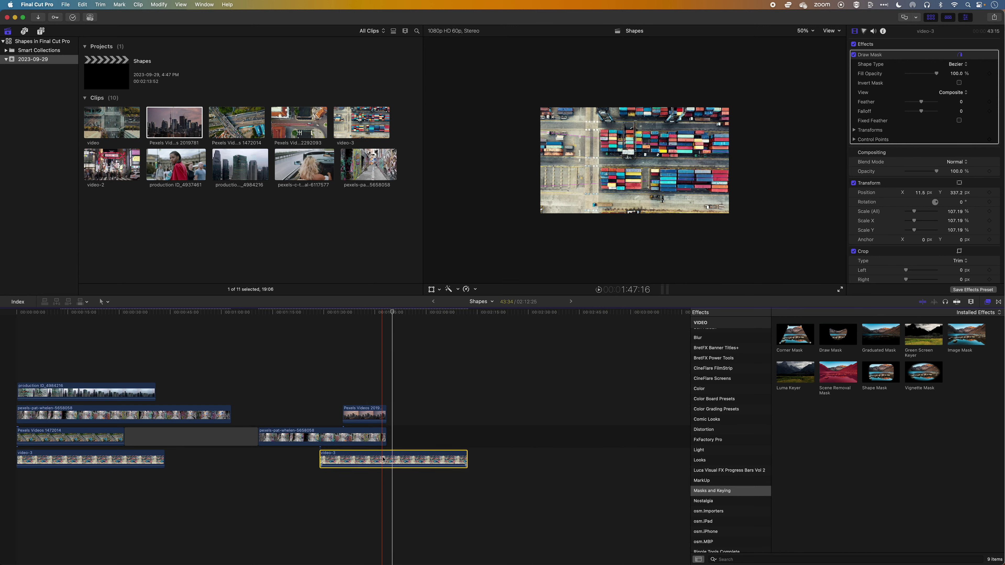
key("ctrl+super+4")
left_click_drag(112, 164, 383, 438)
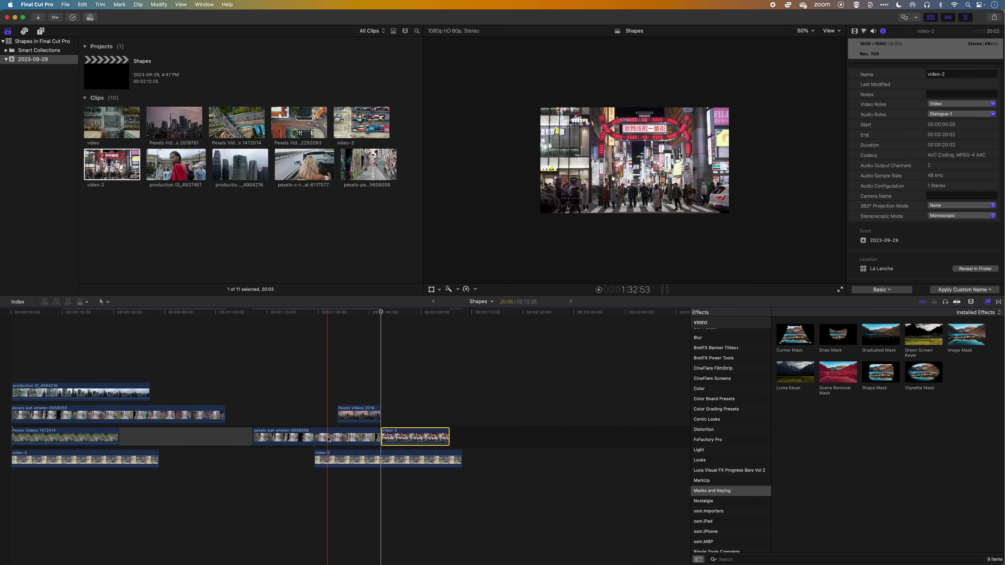
- Copy the alley clip and paste only its Draw Mask attribute onto video-2
left_click(329, 439)
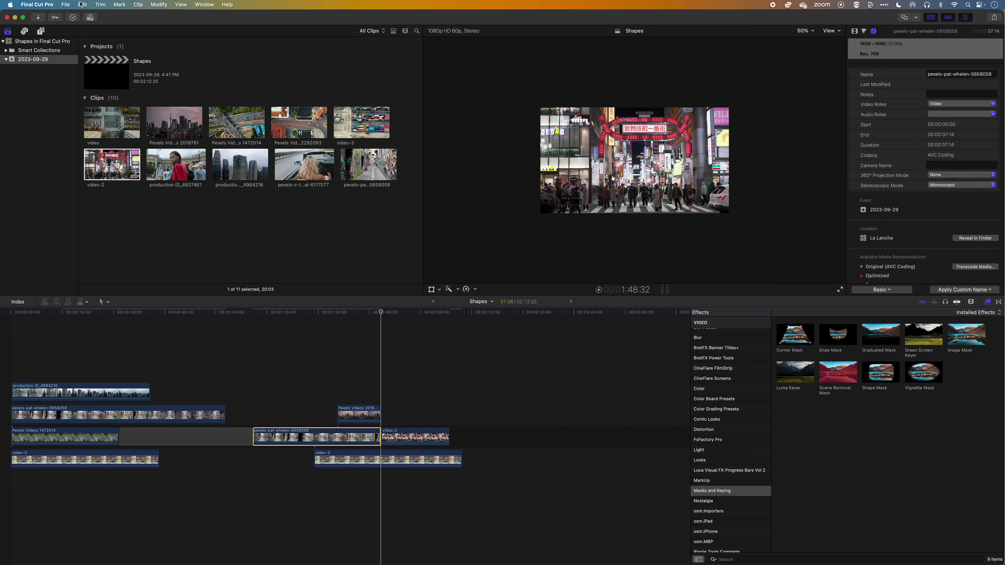
left_click(82, 5)
left_click(95, 41)
left_click(410, 431)
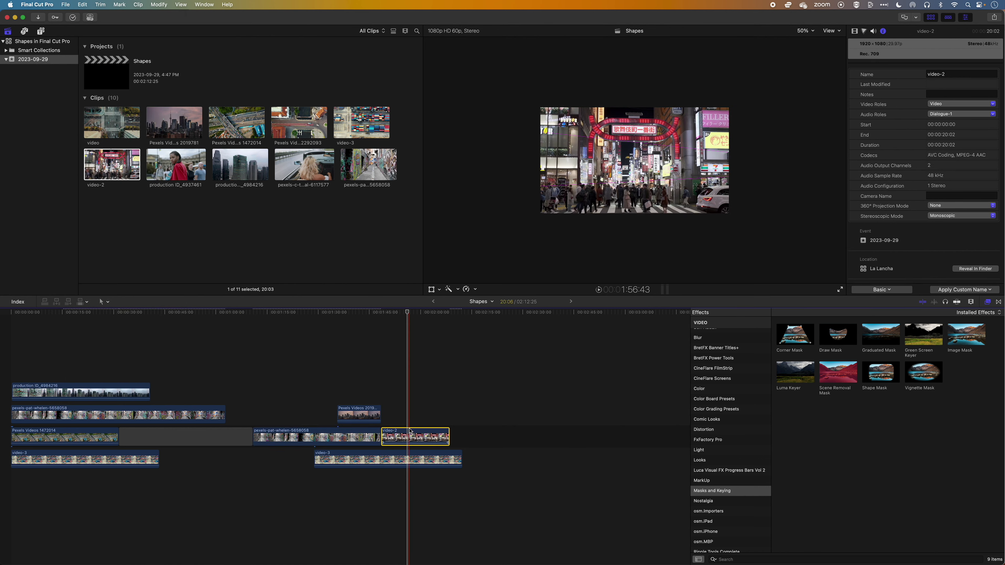
left_click(82, 5)
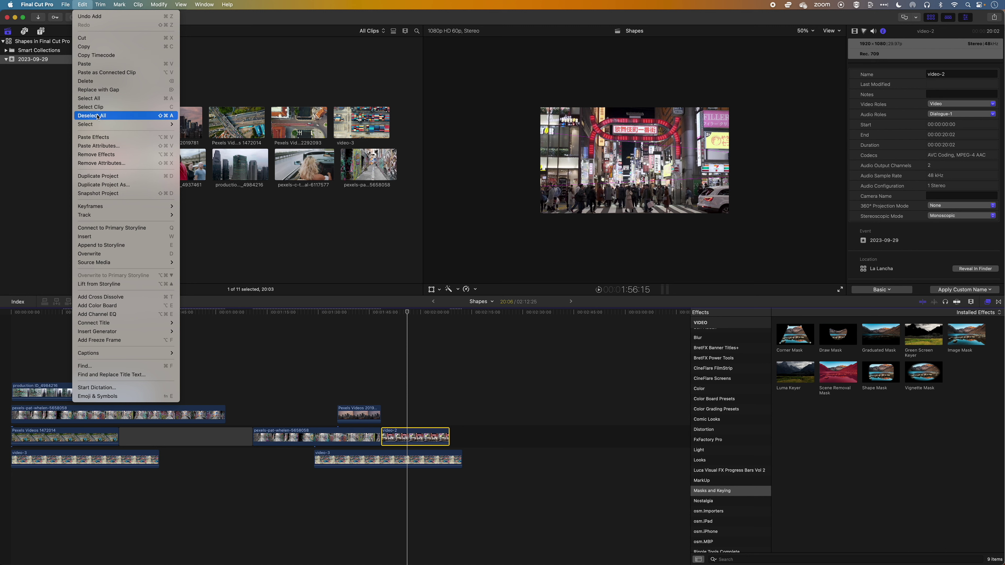
left_click(99, 146)
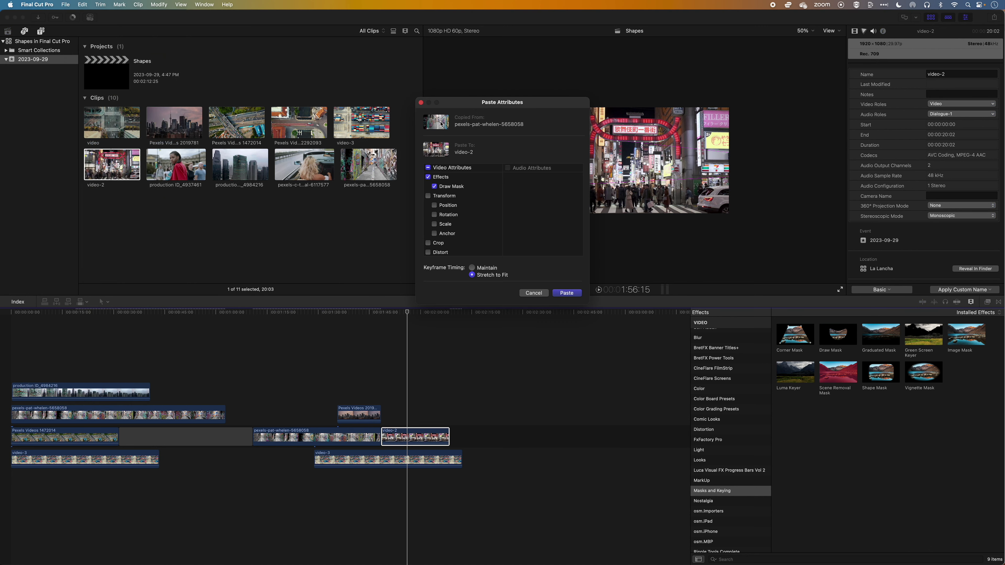
left_click(570, 295)
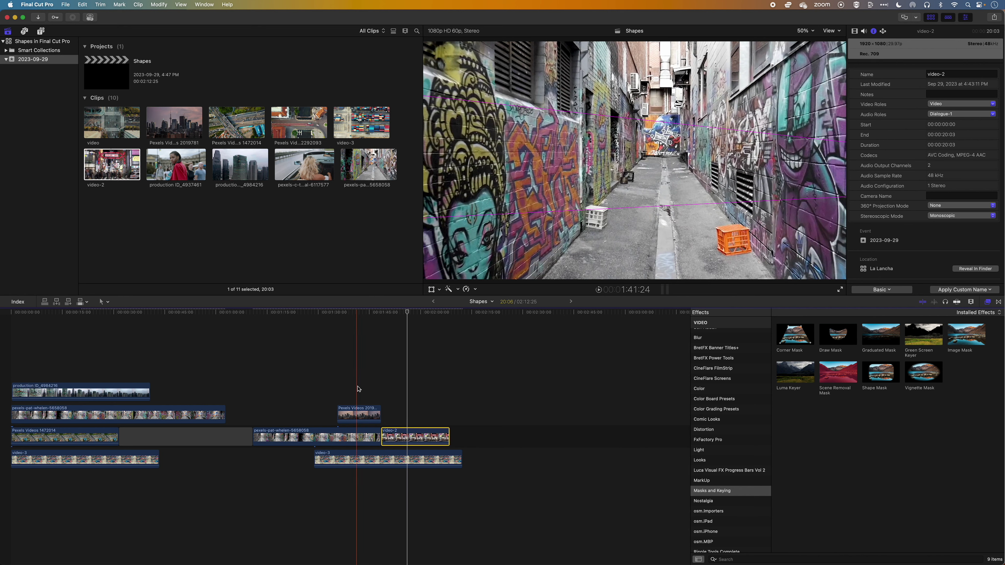
key("cmd+1")
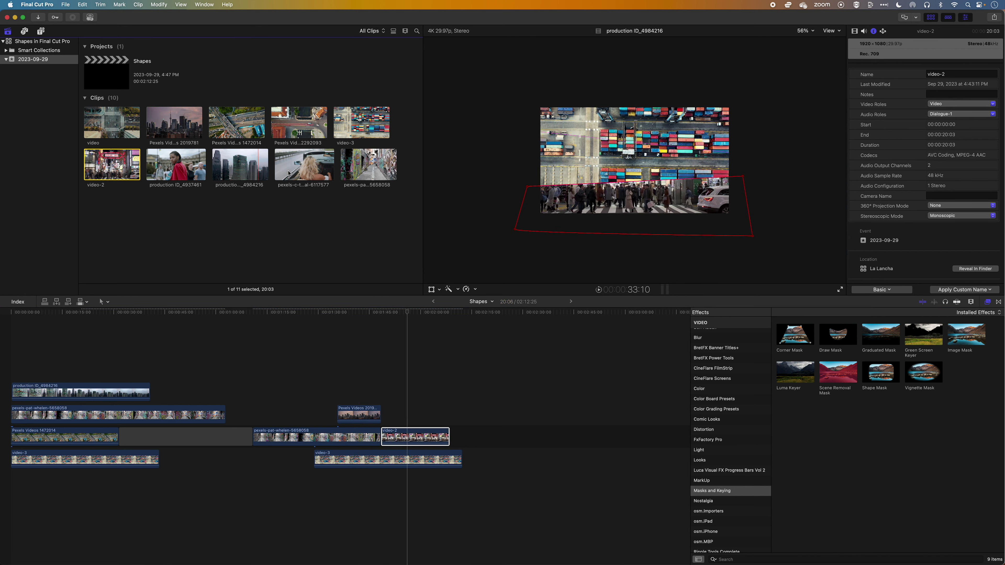
- Connect production ID_4984216 into the timeline right after Pexels Videos 2019781
left_click(240, 165)
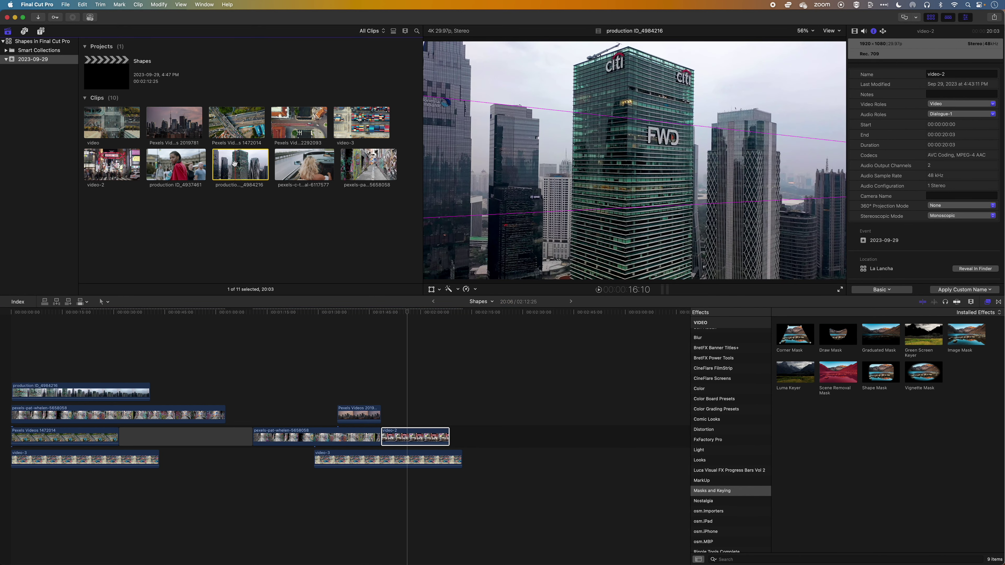
left_click_drag(240, 164, 379, 392)
left_click(387, 313)
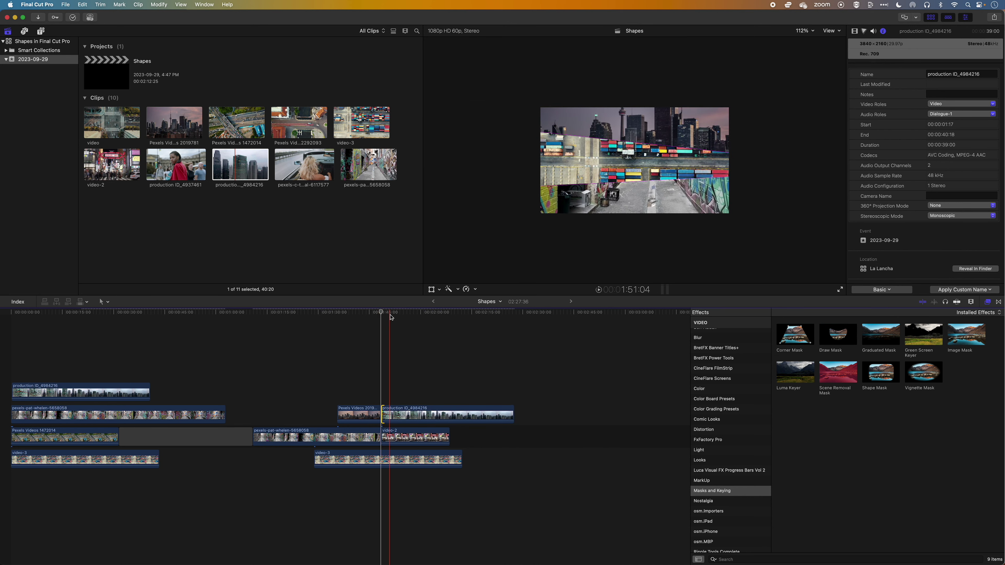
- Select Pexels Videos 2019781 and production ID_4984216 in turn to compare them in the composite
left_click(372, 415)
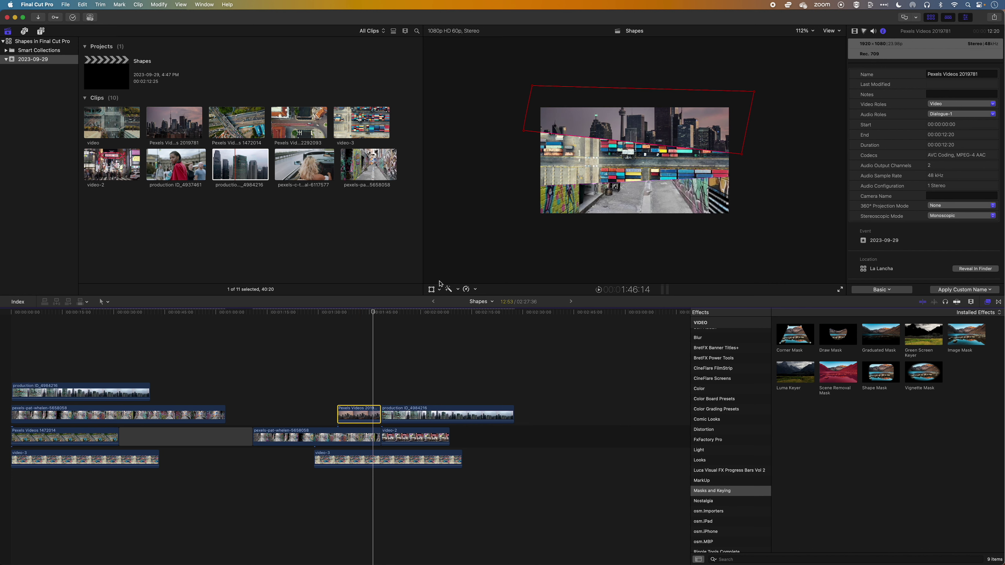
left_click(410, 414)
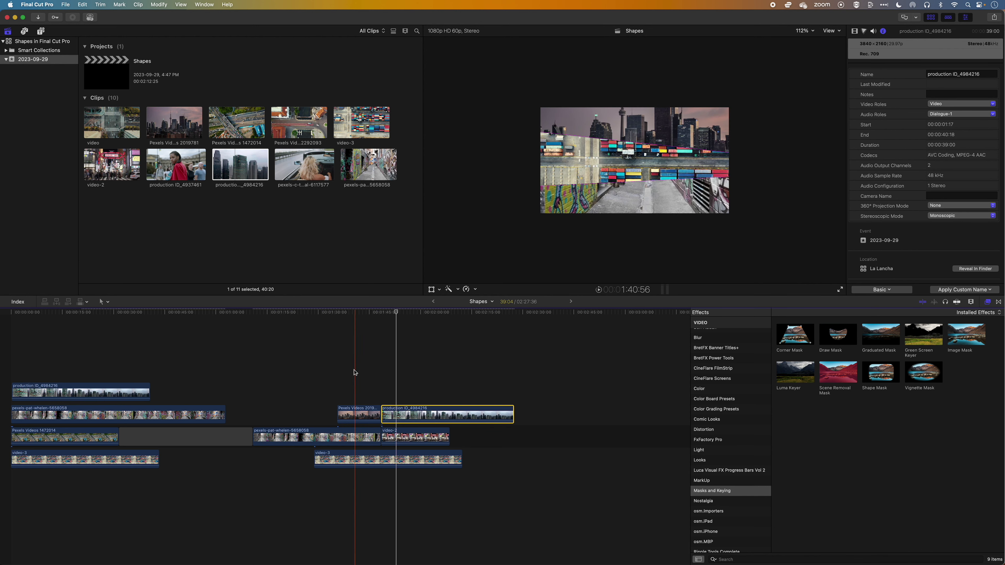
left_click(364, 323)
left_click(355, 415)
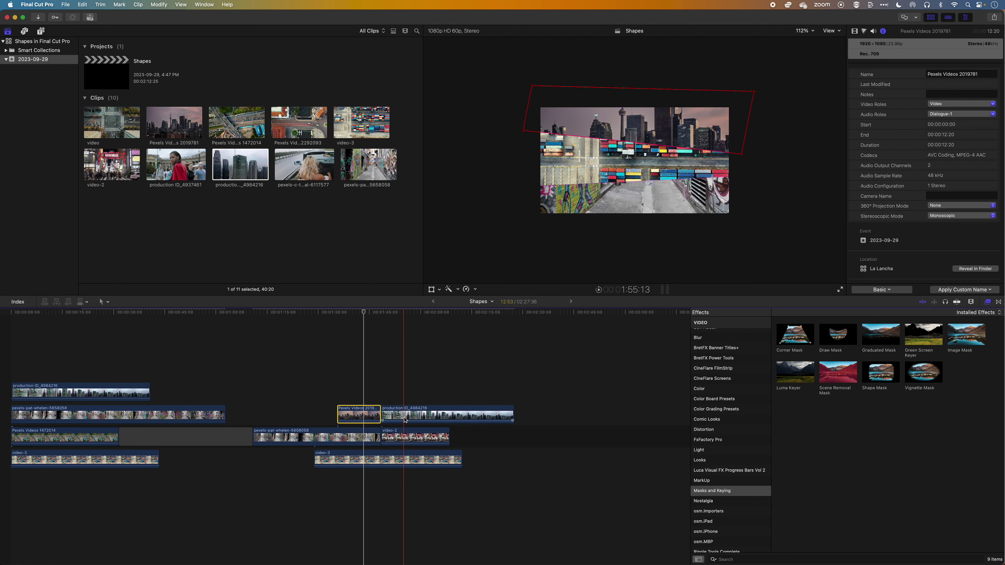
left_click(407, 414)
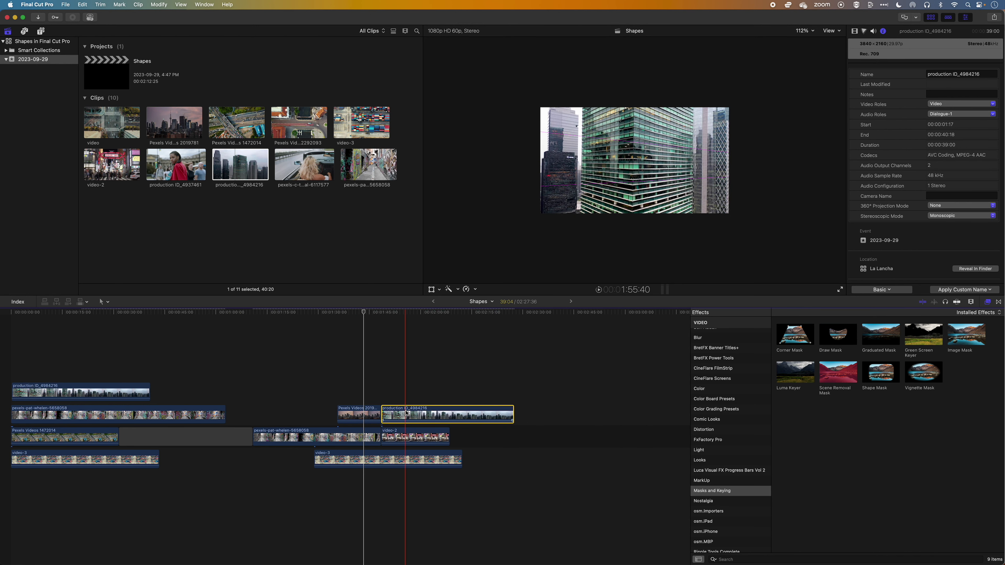
- Turn the skyscraper clip into a compound clip named Shapes Clip and preview it
left_click(65, 4)
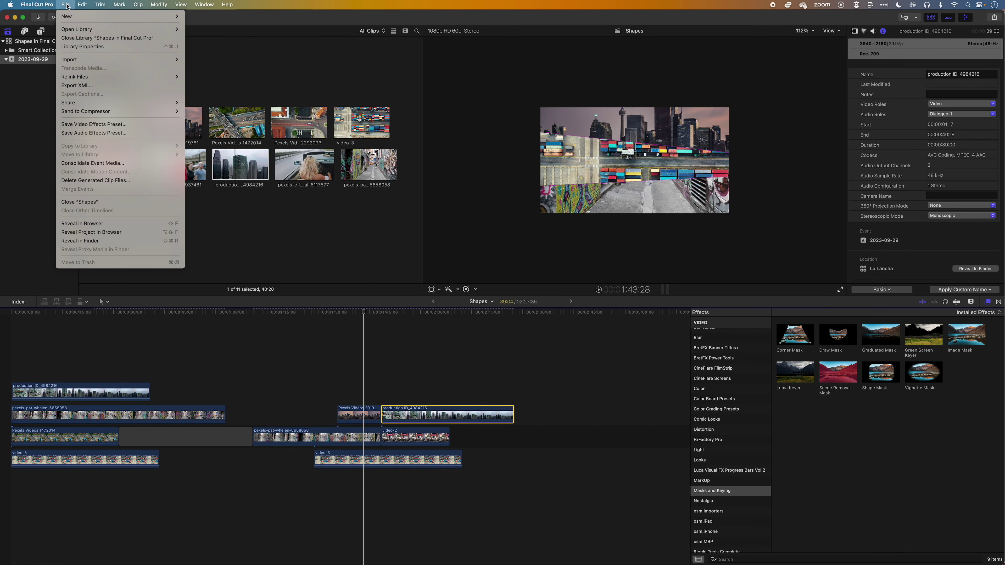
mouse_move(119, 16)
left_click(234, 77)
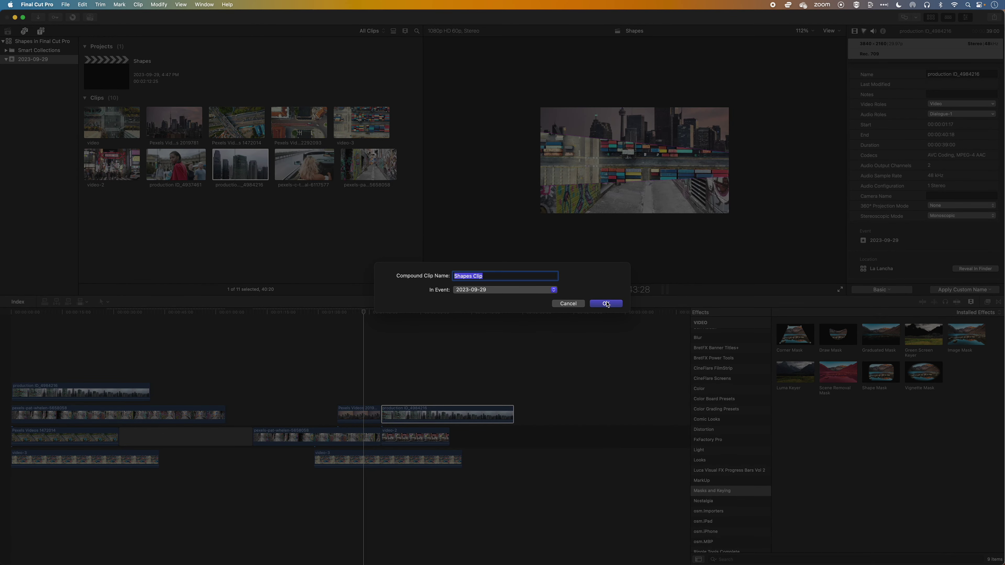
left_click(606, 303)
key("space")
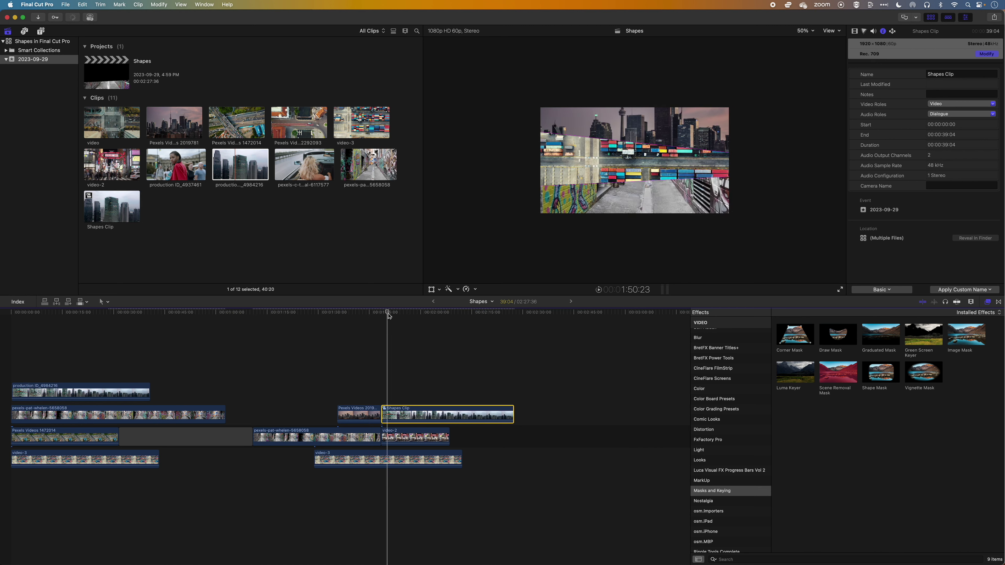
- Paste Pexels Videos 2019781's Draw Mask, Position and Scale onto Shapes Clip
left_click(364, 414)
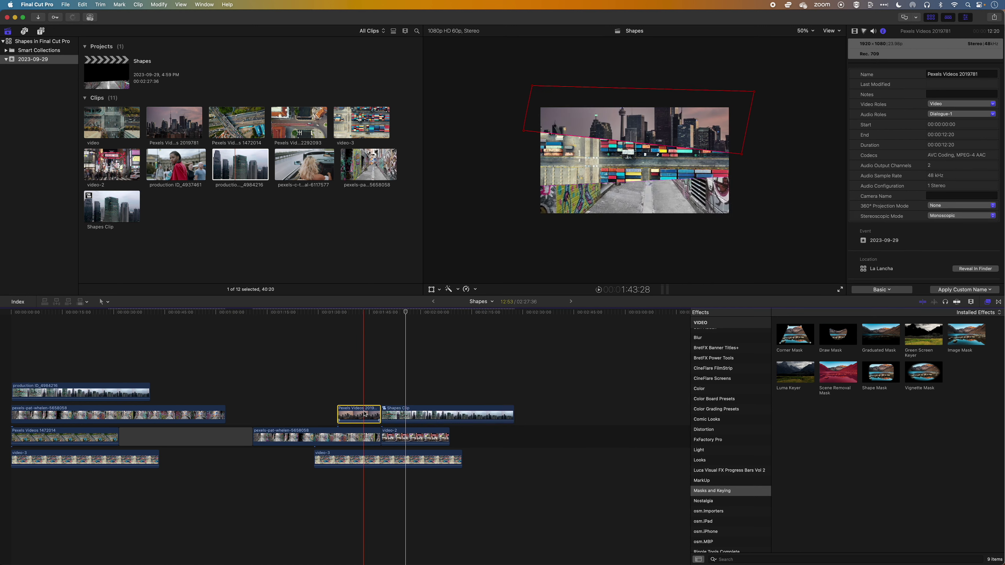
left_click(421, 414)
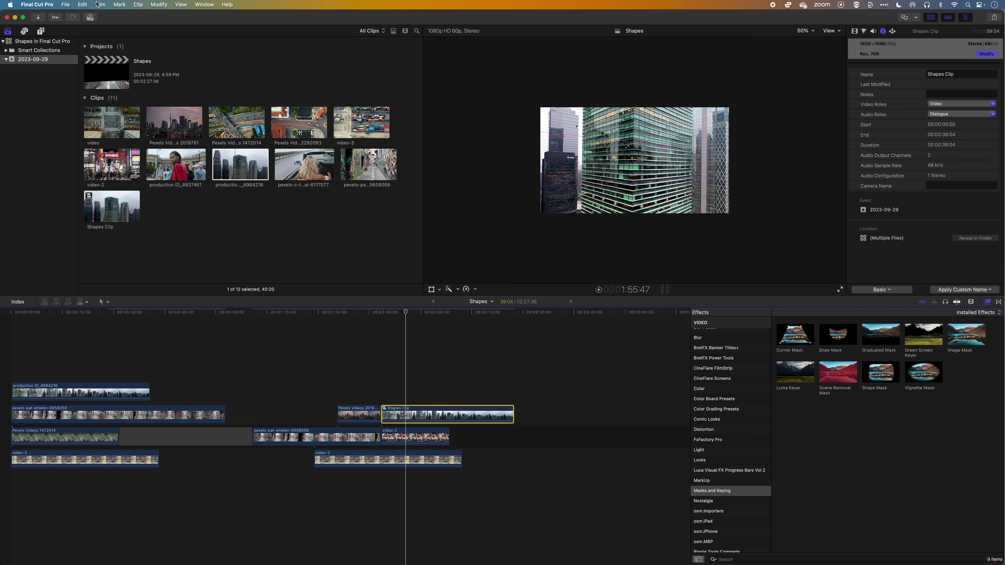
left_click(83, 5)
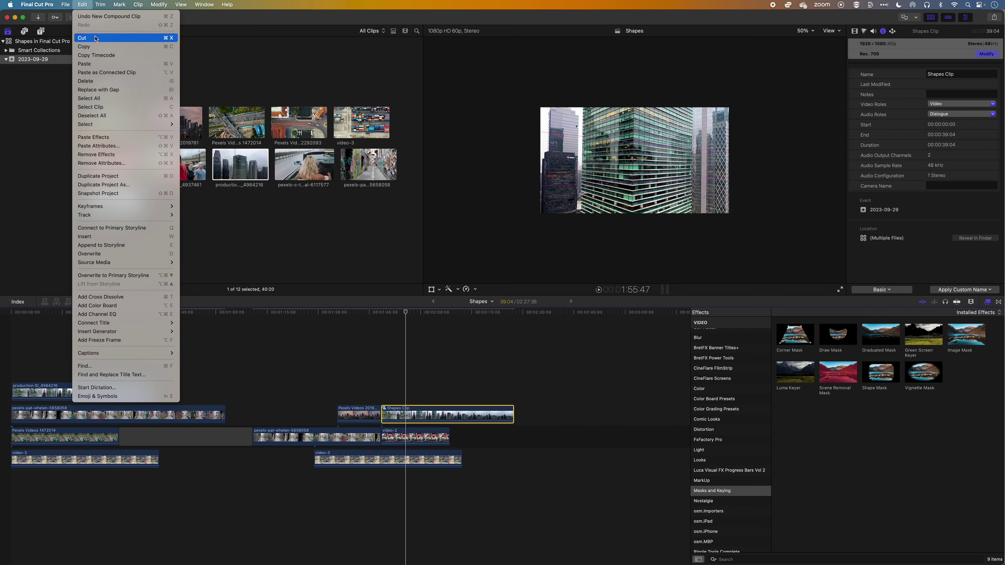
left_click(165, 146)
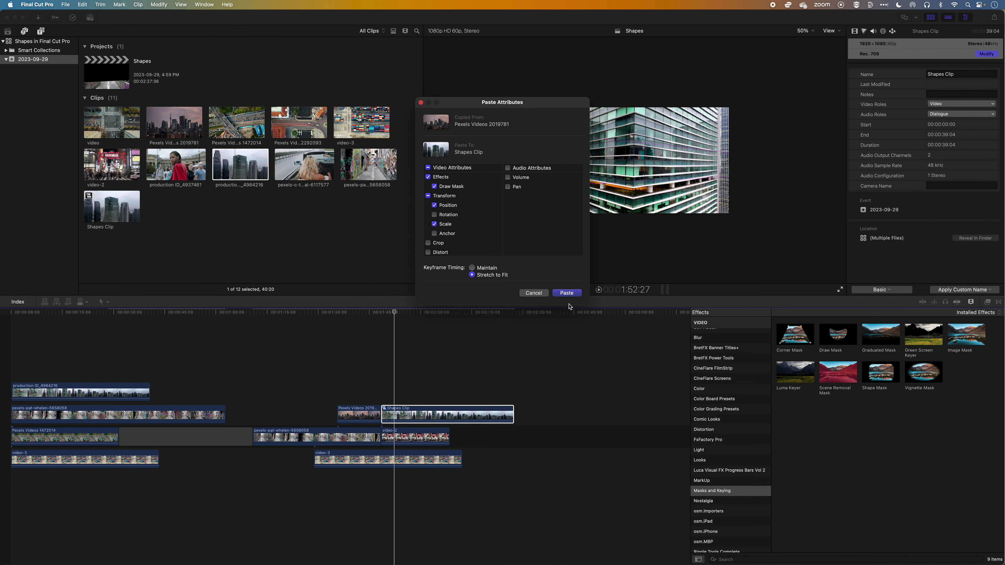
left_click(566, 293)
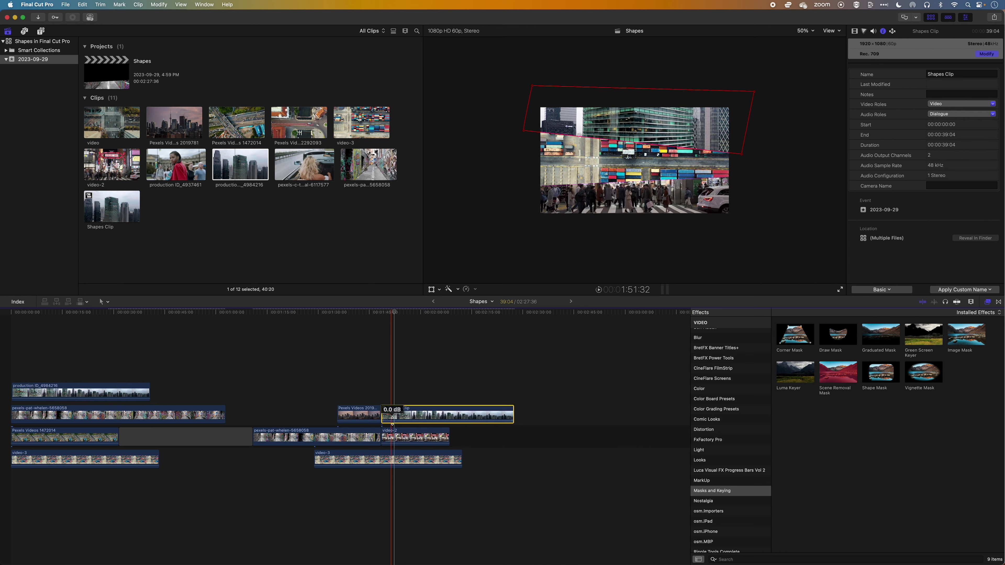
- Move the Pexels Videos 2019781 and Shapes Clip pair about 6 seconds earlier and fit the viewer
left_click_drag(379, 412, 360, 412)
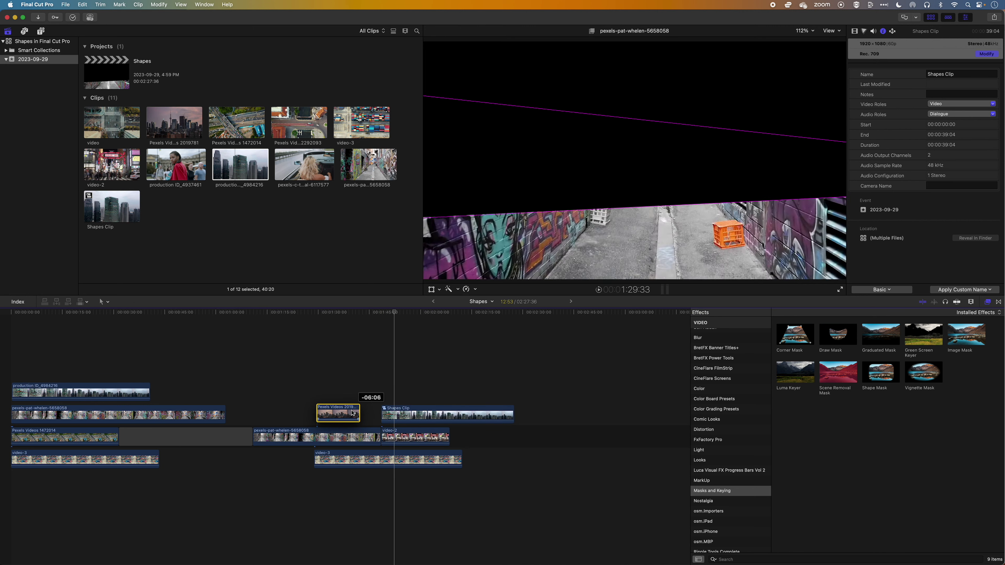
left_click(335, 384)
left_click(327, 313)
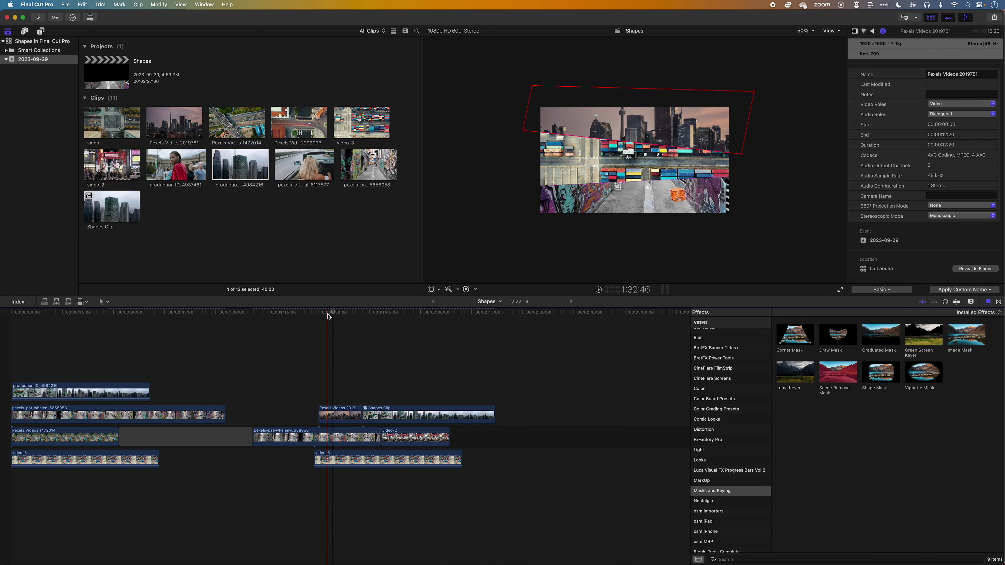
left_click(801, 32)
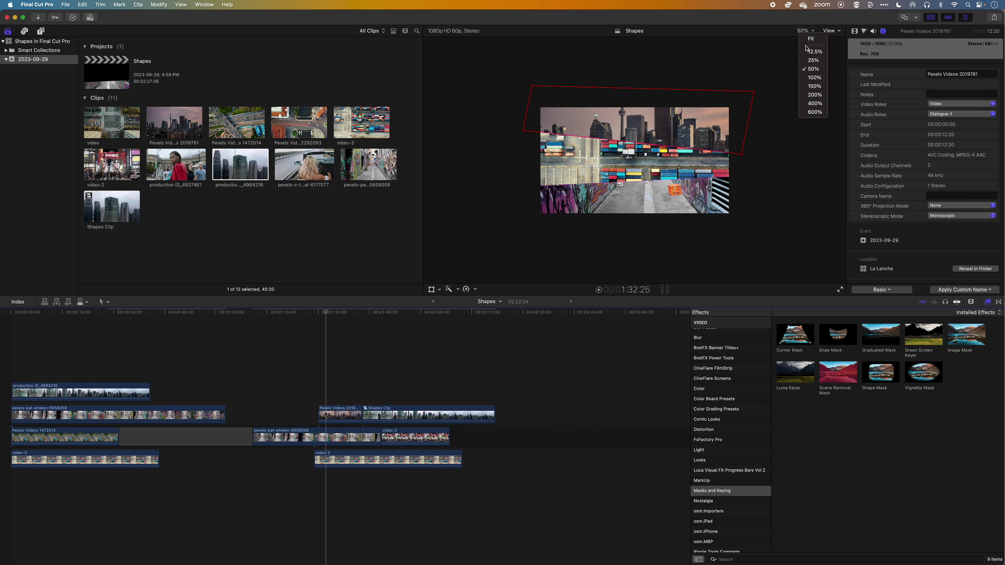
left_click(810, 39)
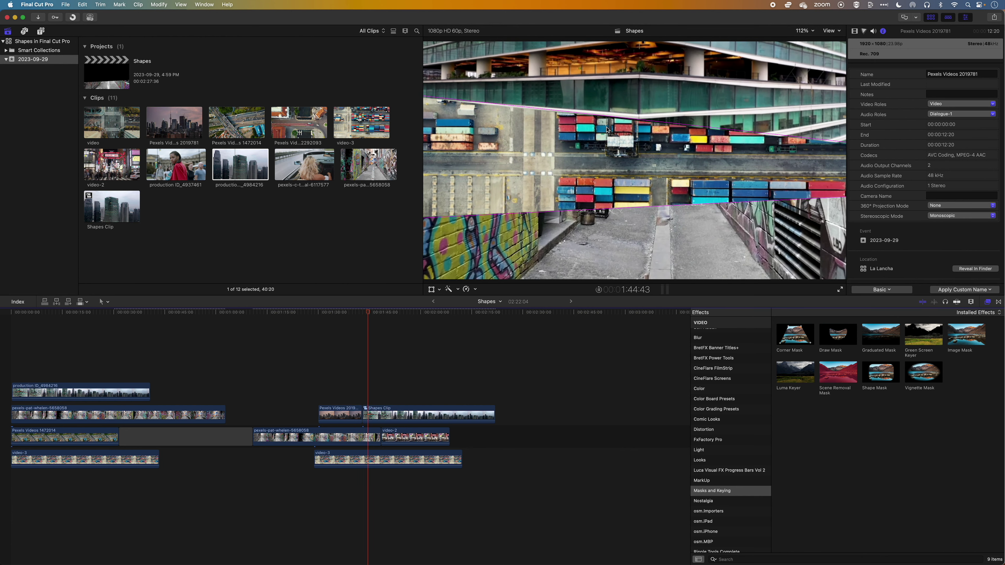
- Stop playback and shorten Shapes Clip in the timeline
key("space")
left_click_drag(388, 412, 389, 416)
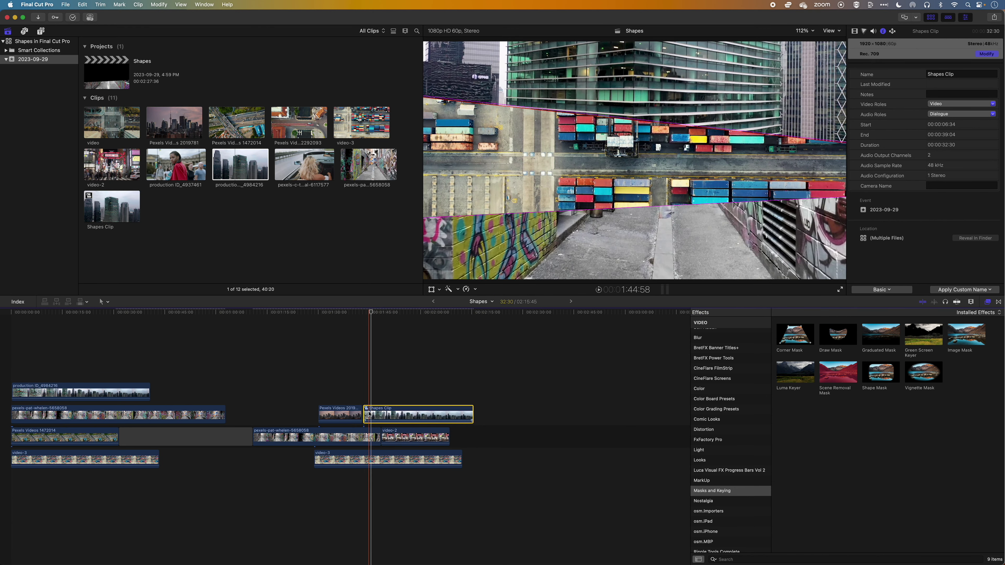
left_click(348, 313)
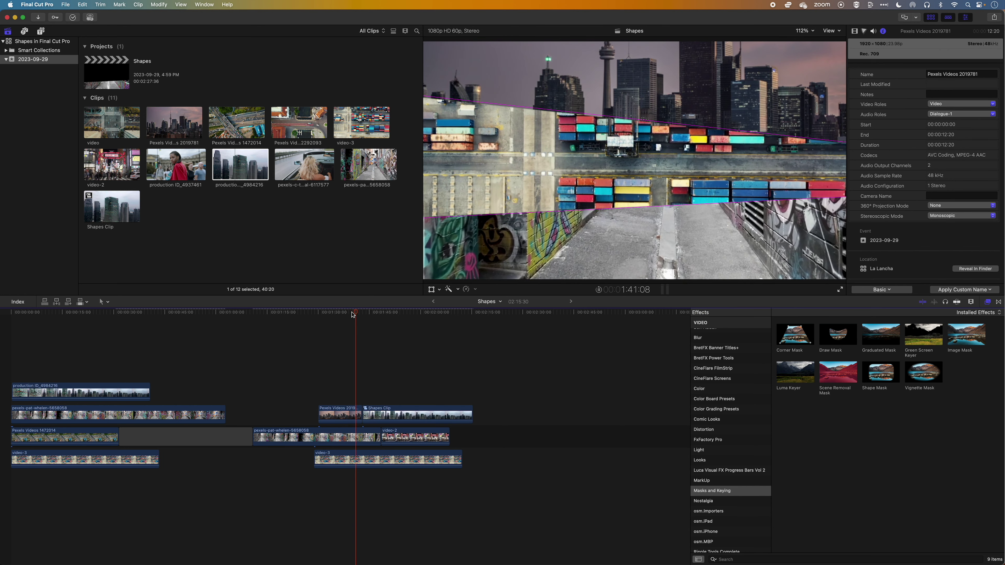
- Trim pexels-pat-whelen about 6 seconds shorter so video-2 follows it earlier
scroll(354, 315, "right", 1)
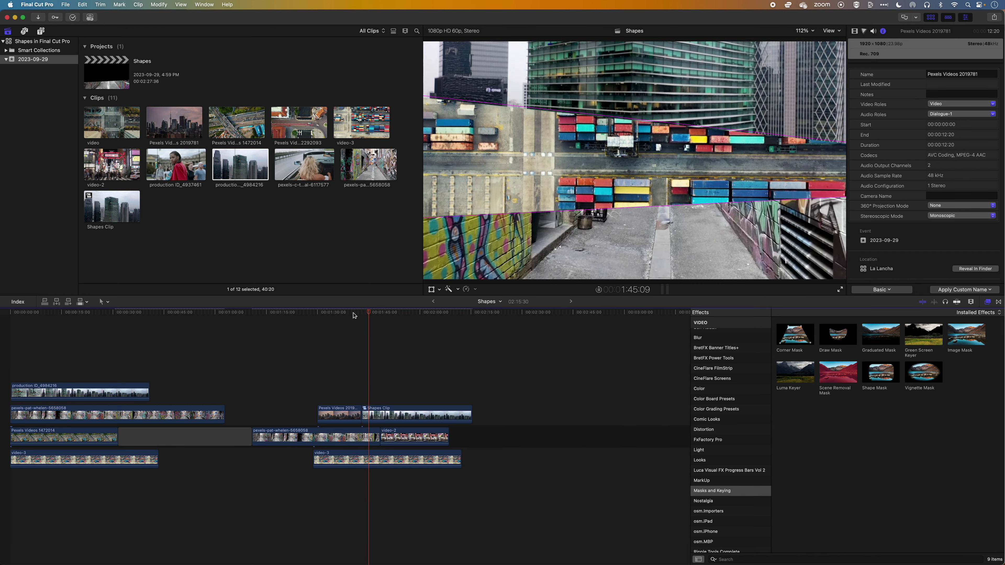
left_click(353, 315)
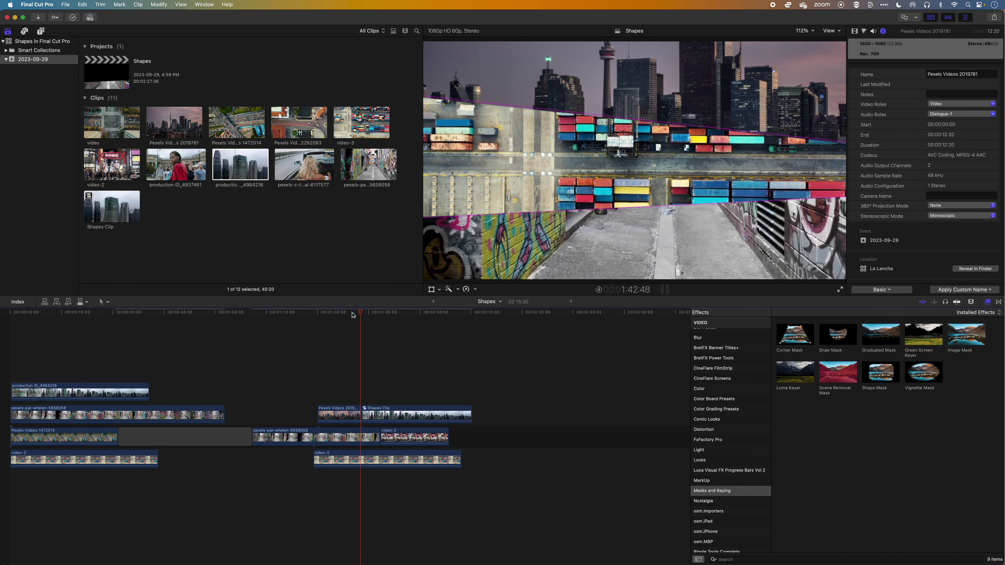
scroll(354, 315, "right", 2)
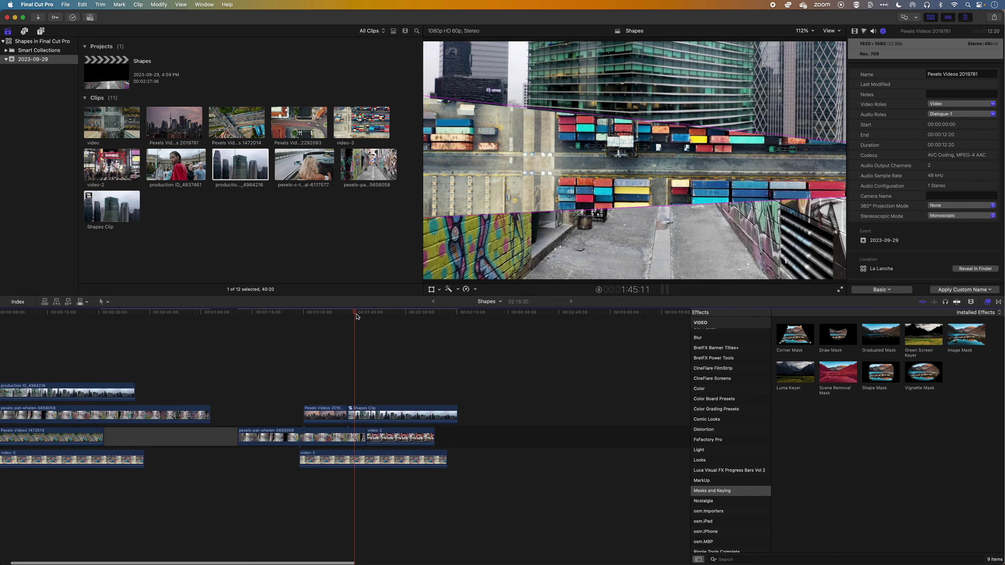
left_click_drag(366, 438, 336, 437)
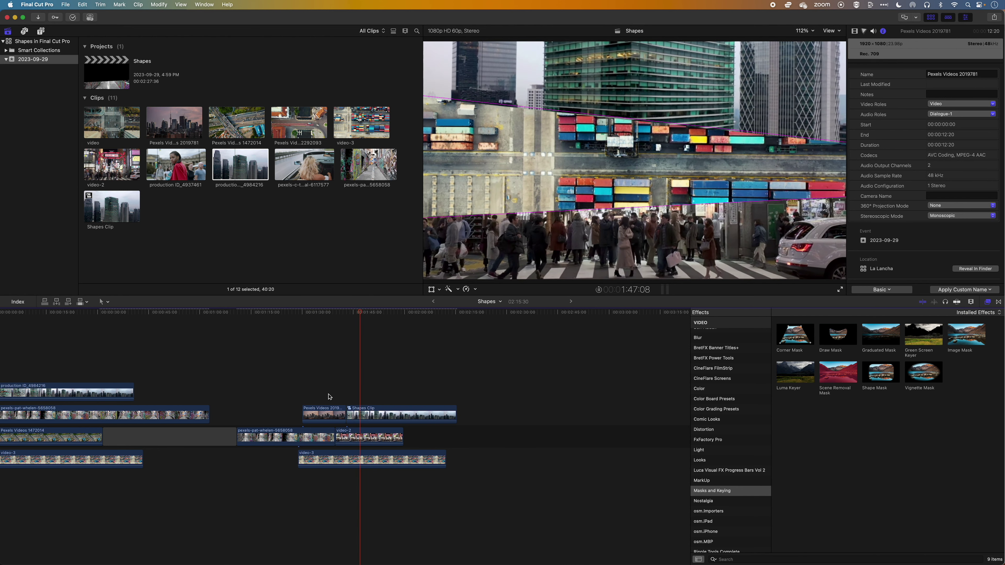
scroll(63, 356, "left", 2)
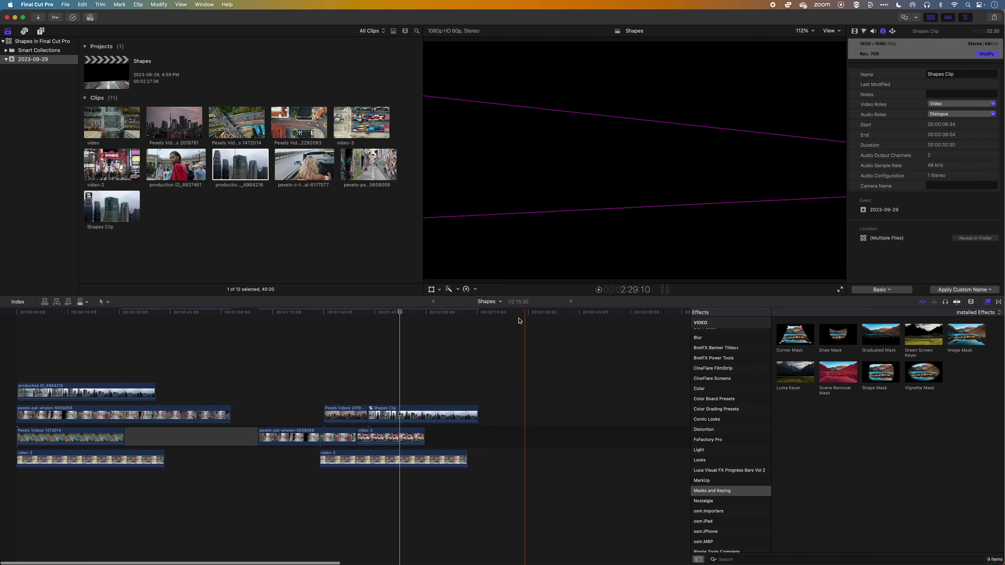
- Switch to Position editing mode and place Pexels Videos 2292093 in the timeline near 2:25
left_click(533, 319)
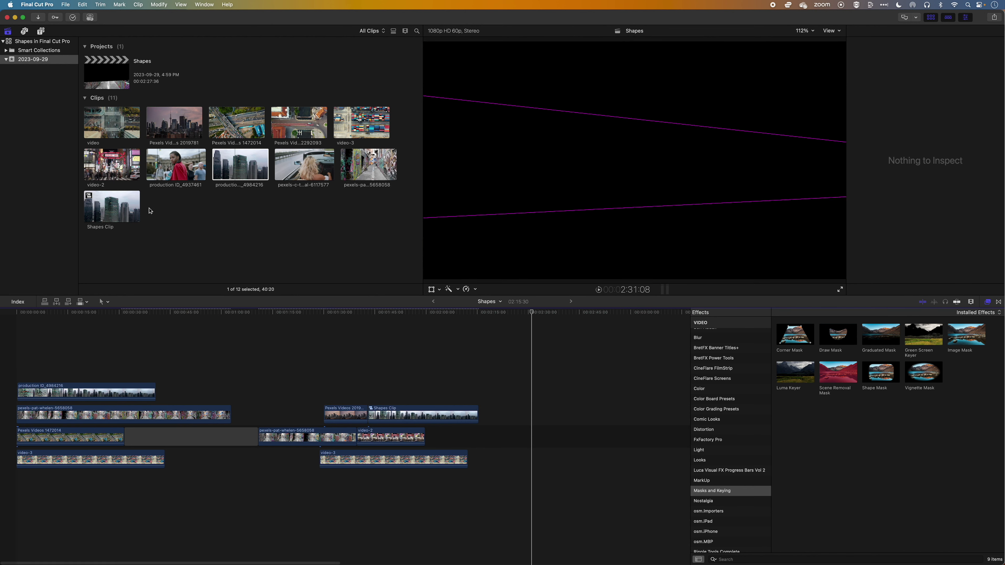
left_click(109, 302)
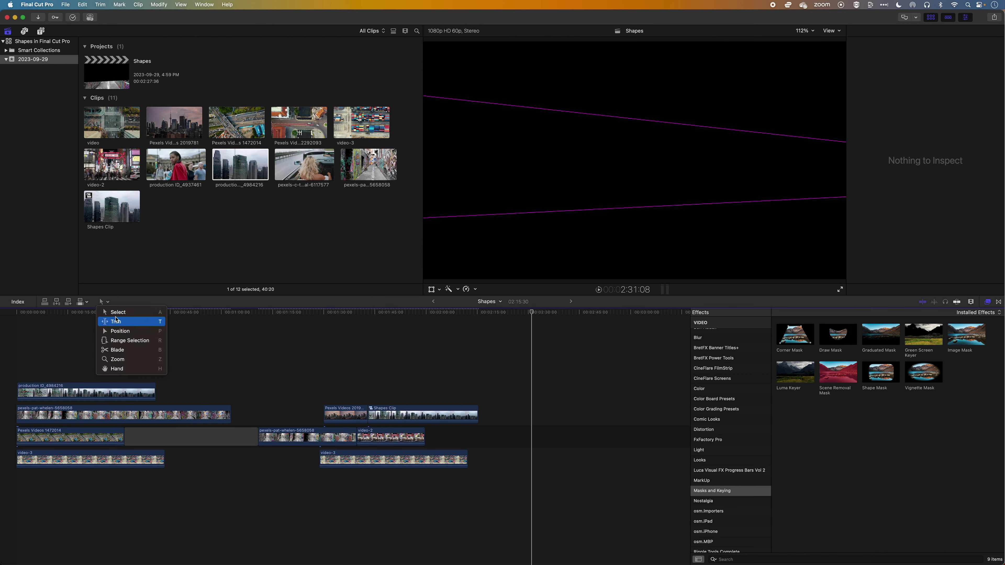
left_click(116, 332)
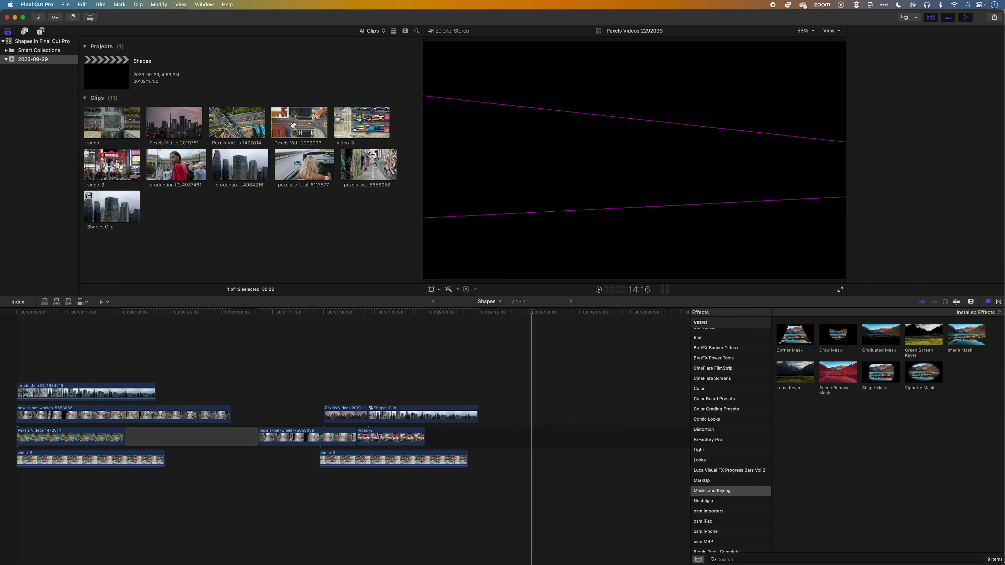
left_click(311, 131)
left_click_drag(311, 130, 514, 435)
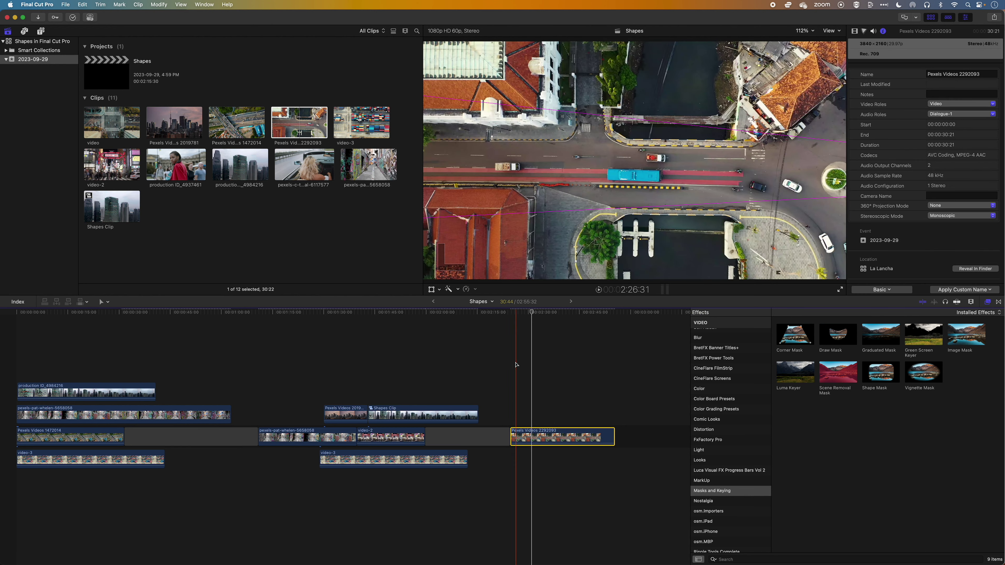
- Load 15 - shapes-6-sided-poly.png as a custom overlay in the viewer
left_click(831, 31)
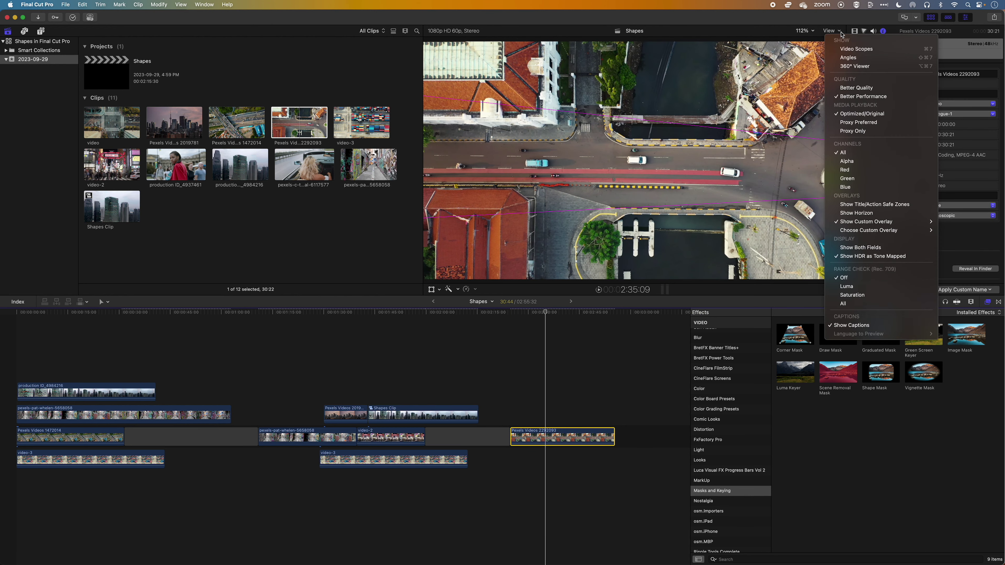
mouse_move(863, 230)
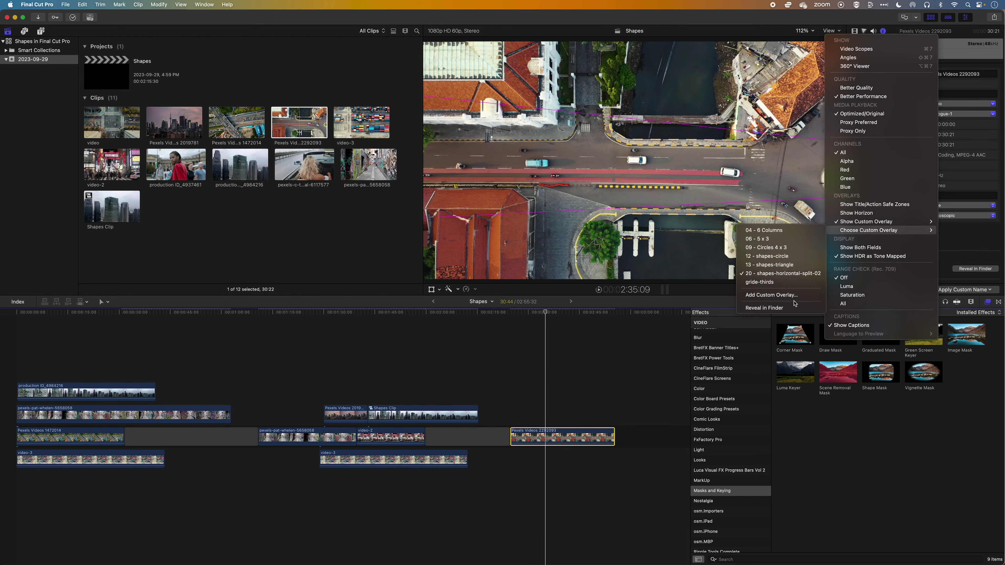
left_click(788, 295)
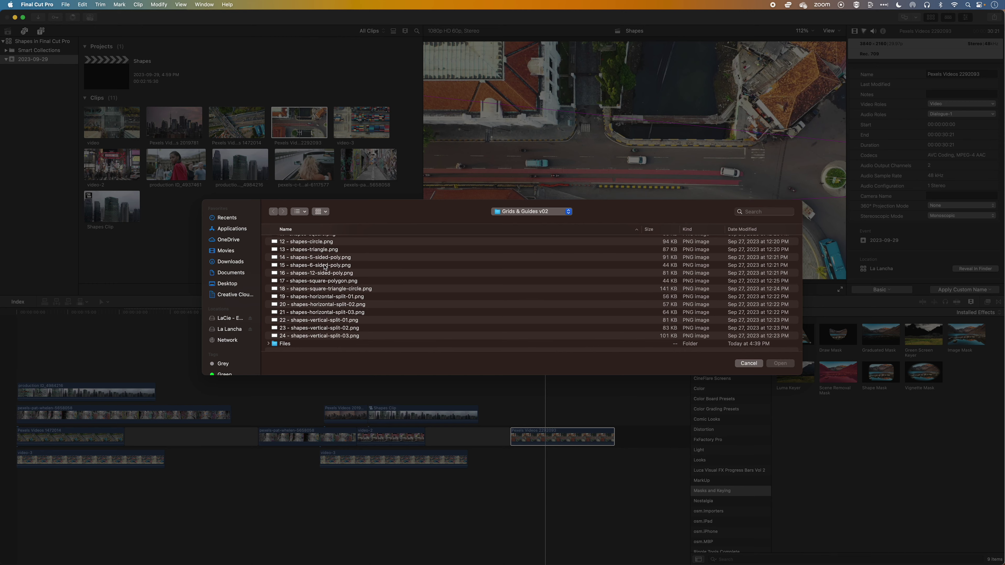
left_click(317, 265)
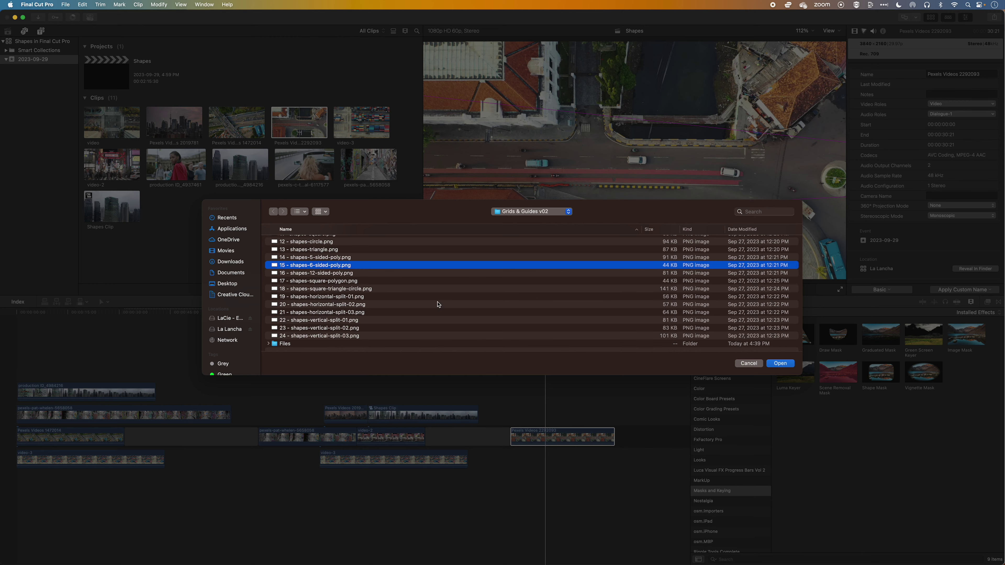
left_click(780, 364)
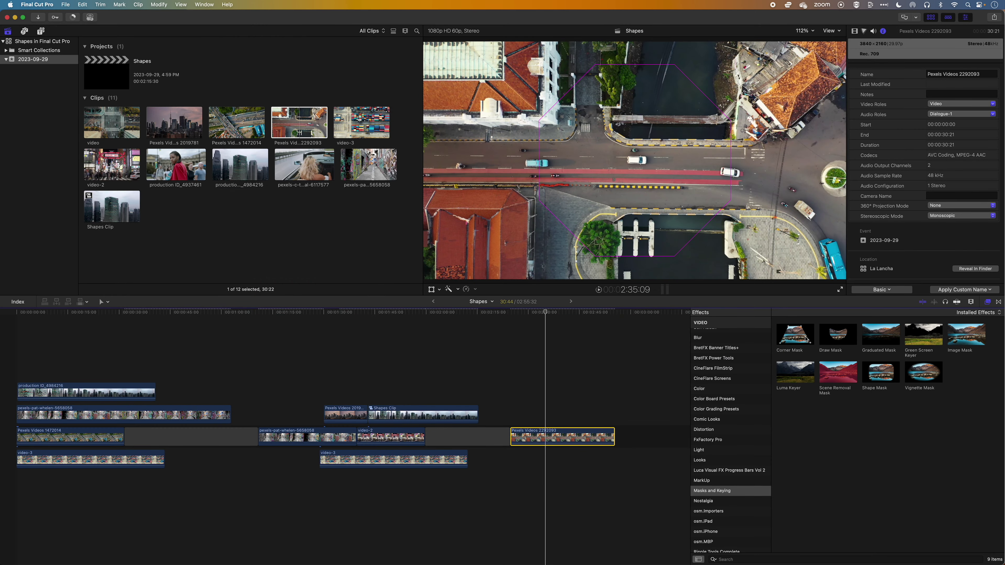
- Apply Draw Mask to the aerial clip and trace the overlay's corners into a closed octagon
left_click(828, 338)
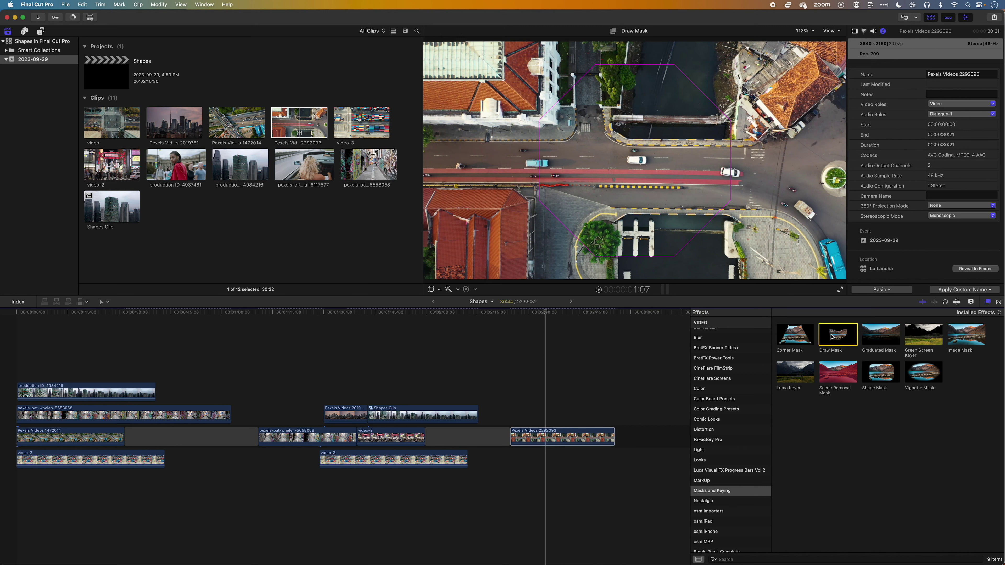
left_click_drag(834, 338, 581, 438)
left_click(596, 65)
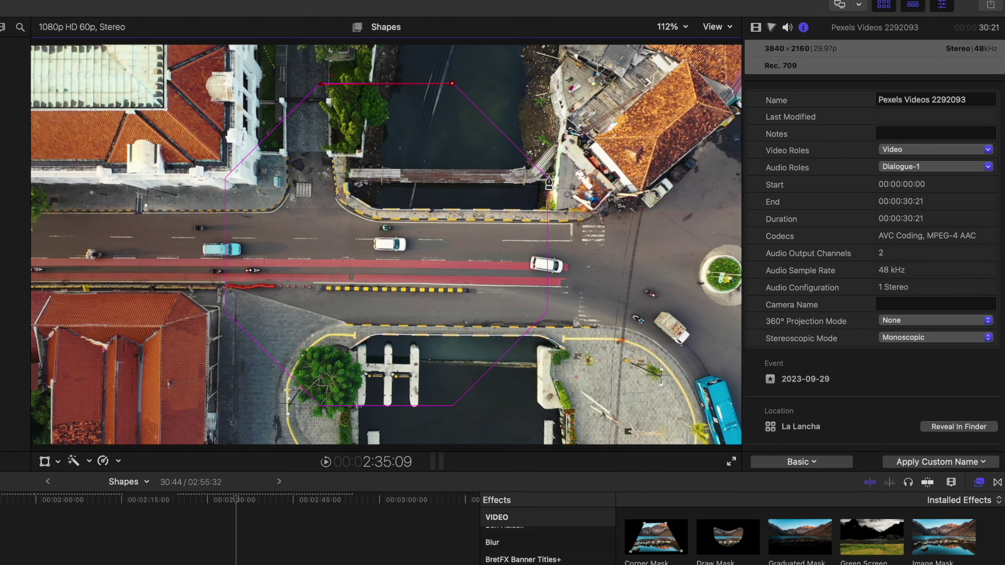
left_click(548, 178)
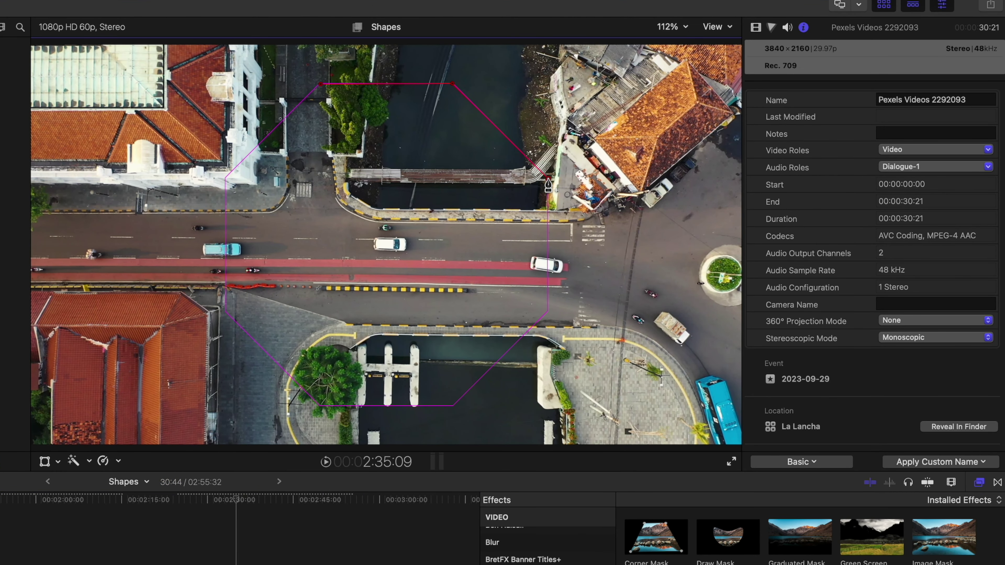
left_click(547, 311)
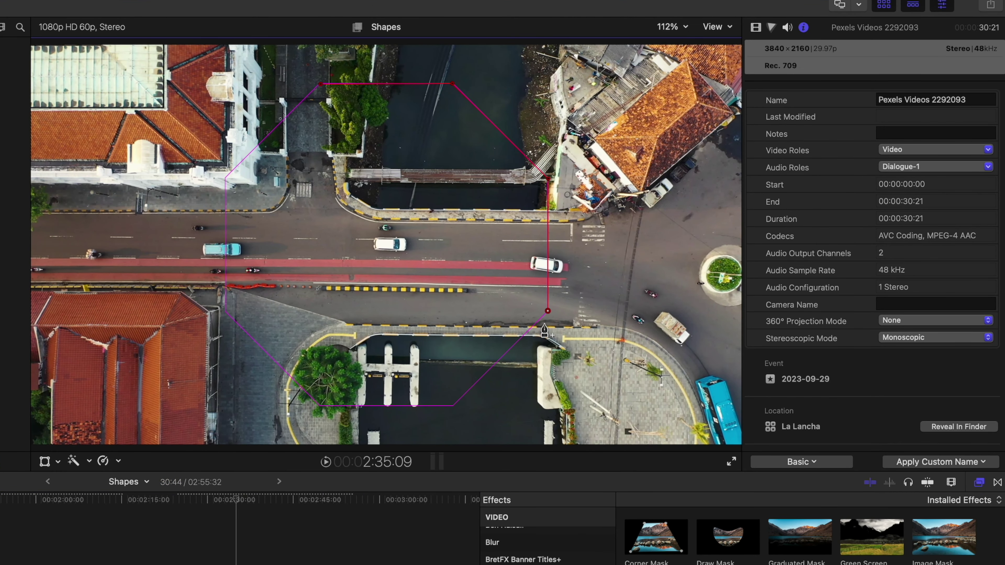
left_click(452, 407)
left_click(319, 406)
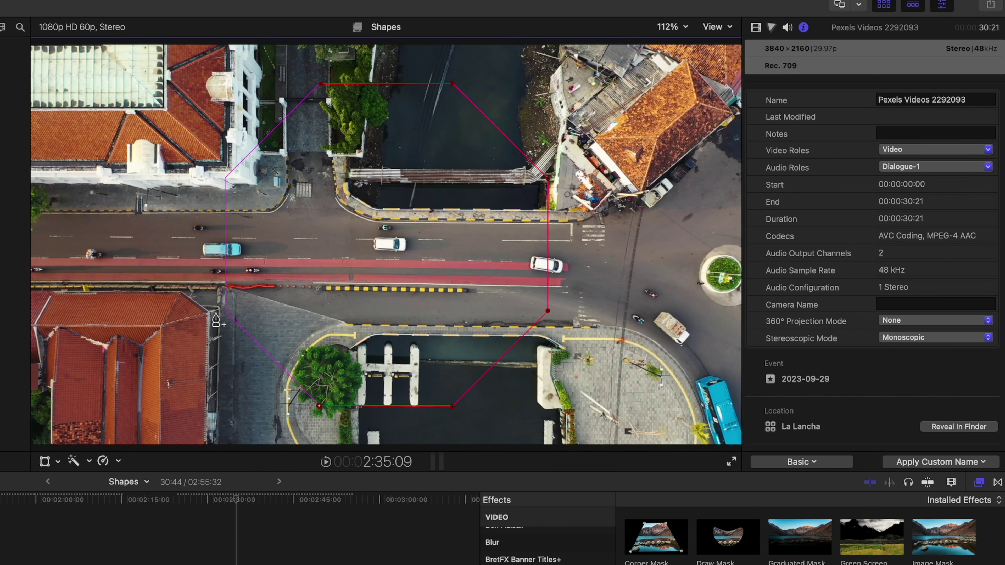
left_click(225, 311)
left_click(225, 179)
left_click(321, 84)
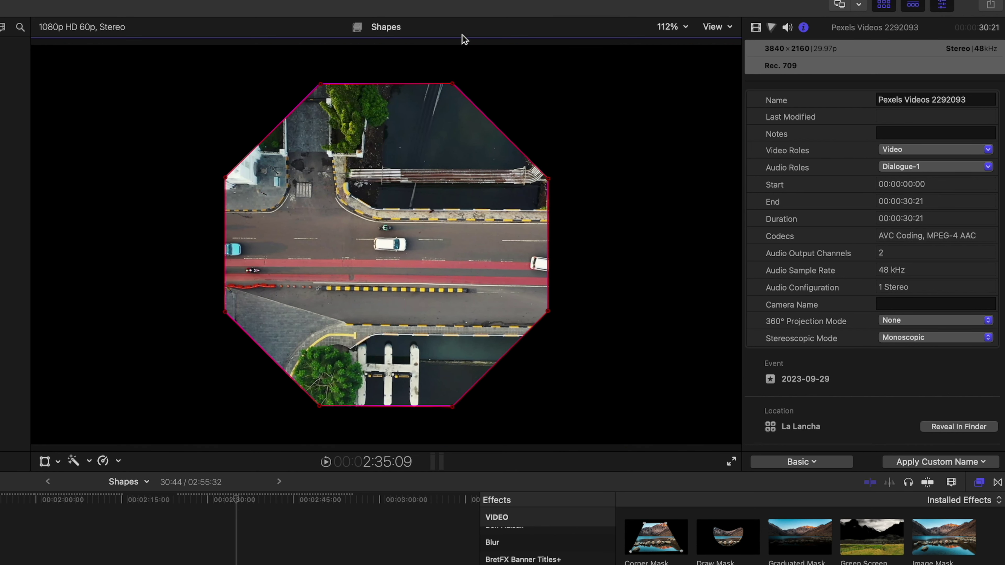
left_click(670, 27)
left_click(673, 150)
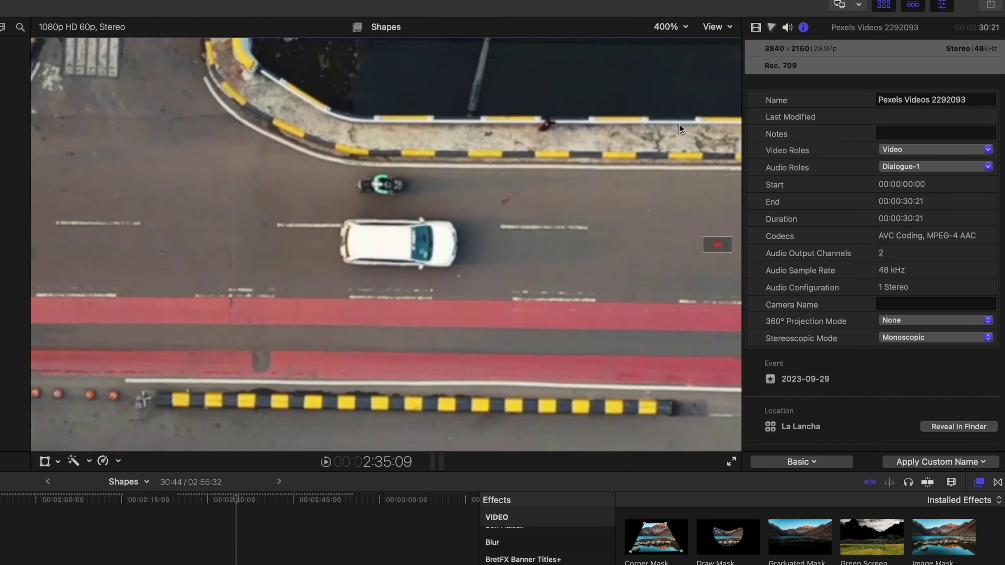
left_click_drag(722, 237, 723, 232)
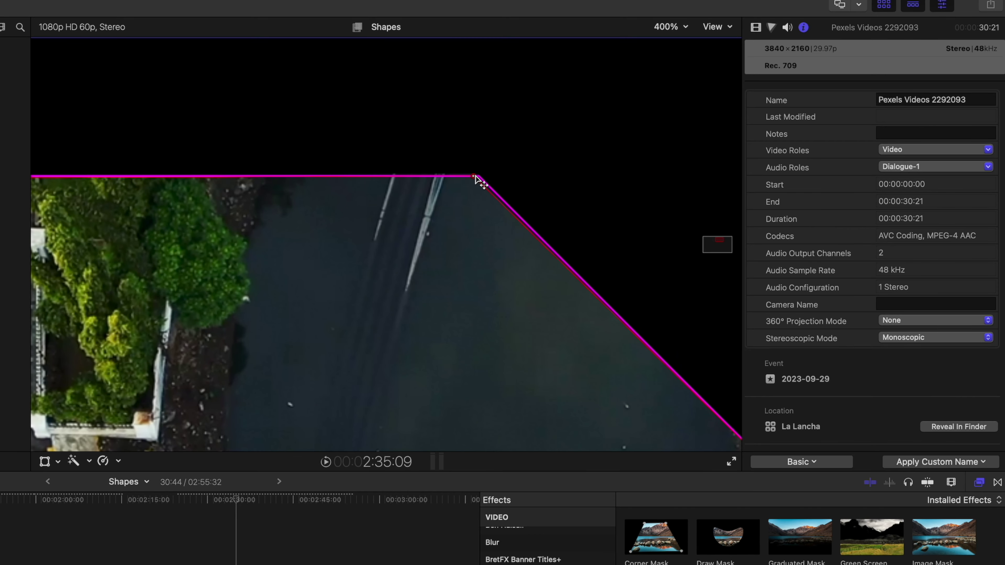
left_click_drag(717, 241, 718, 239)
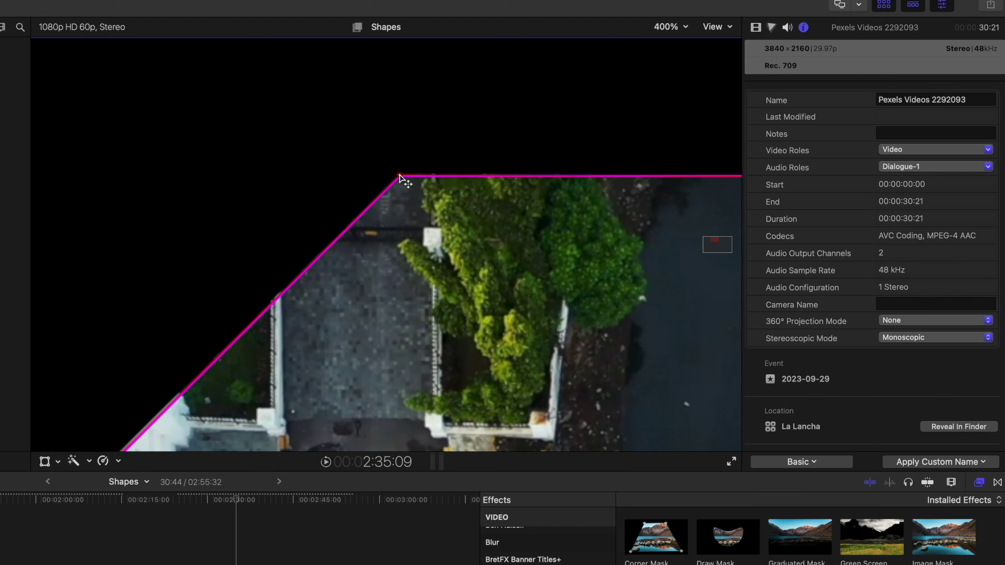
left_click_drag(713, 240, 714, 244)
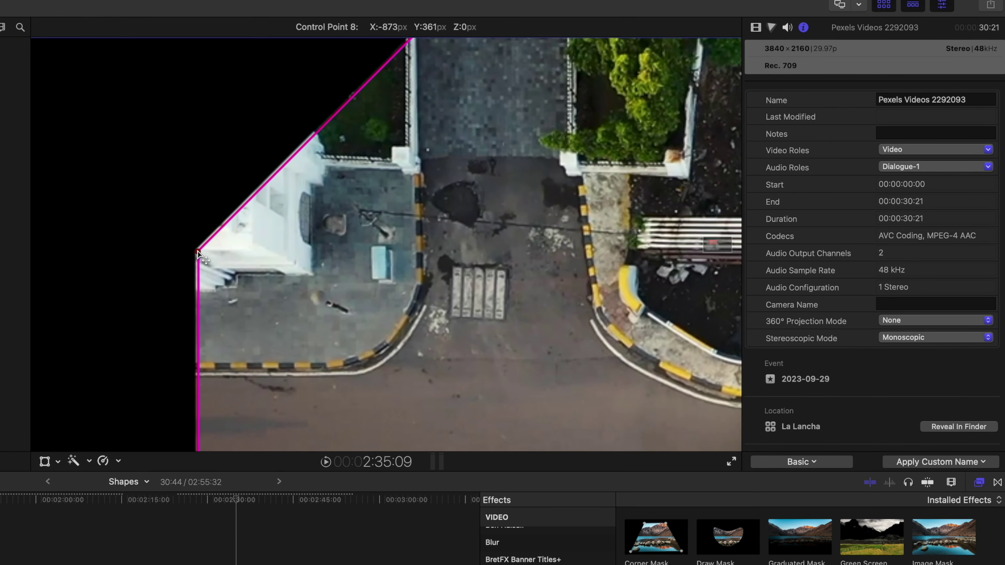
left_click_drag(716, 244, 714, 249)
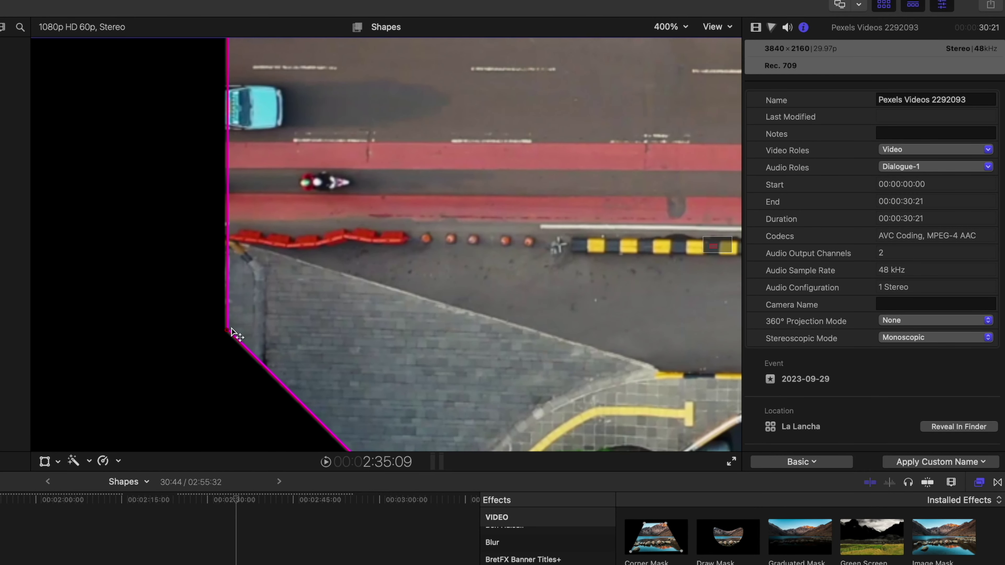
mouse_move(231, 337)
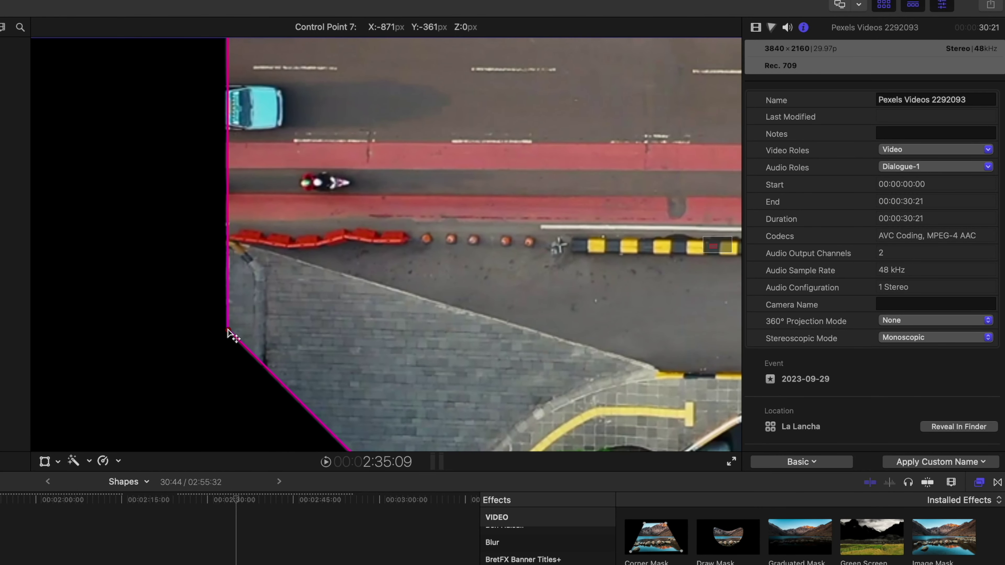
left_click_drag(716, 247, 720, 255)
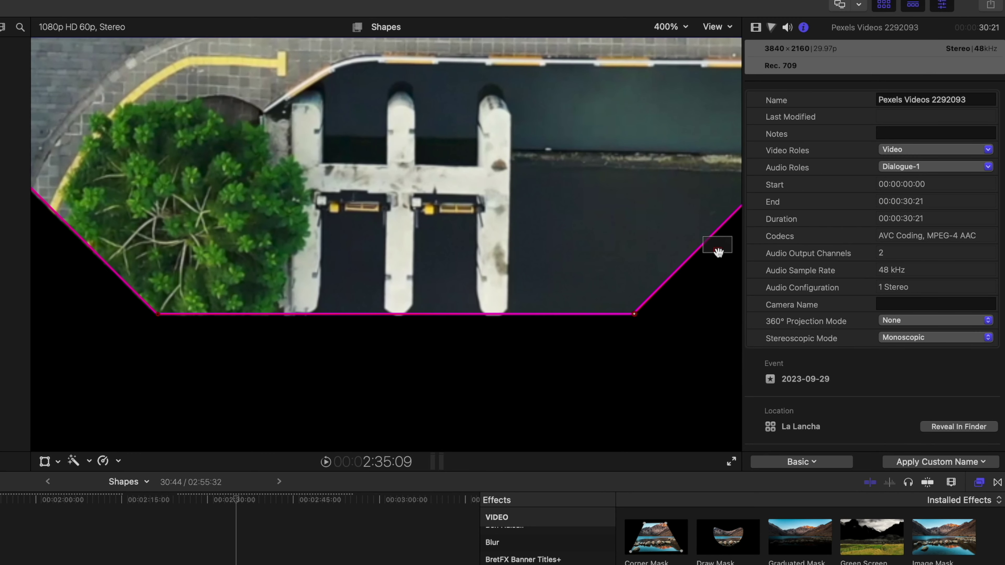
left_click_drag(720, 252, 725, 242)
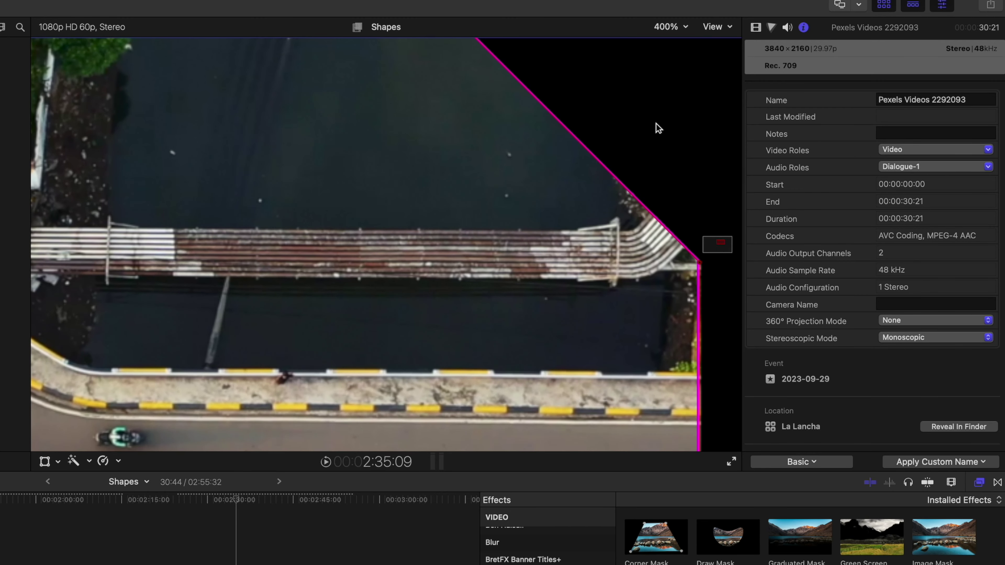
left_click(671, 27)
left_click(668, 39)
left_click(183, 500)
key("space")
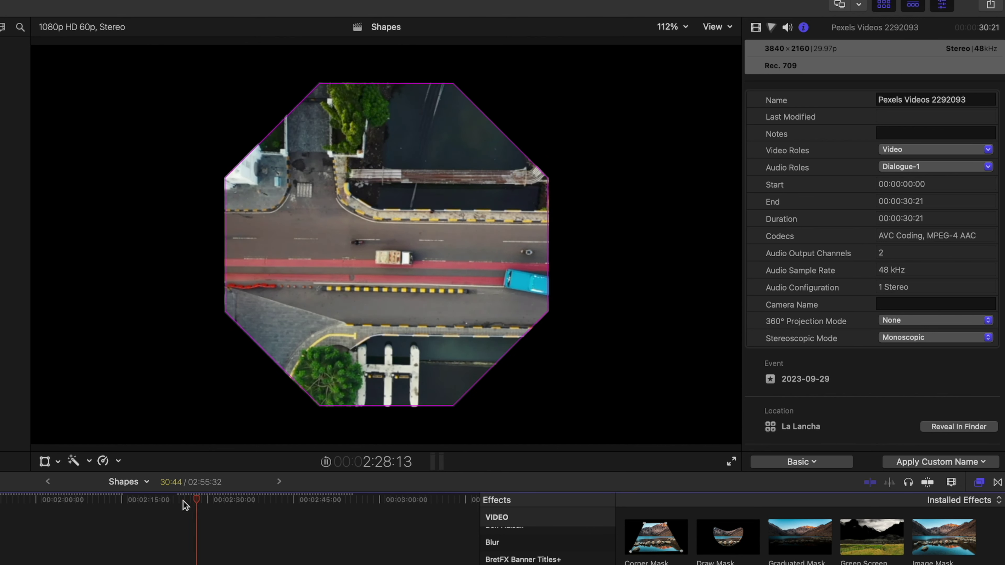
- Turn off Show Custom Overlay to remove the magenta guide from the viewer
left_click(717, 27)
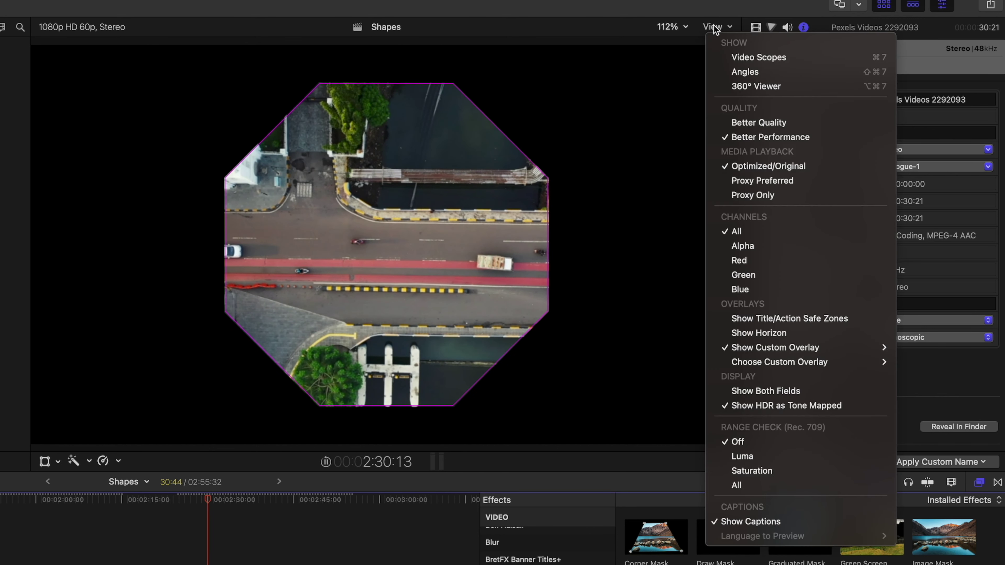
left_click(734, 349)
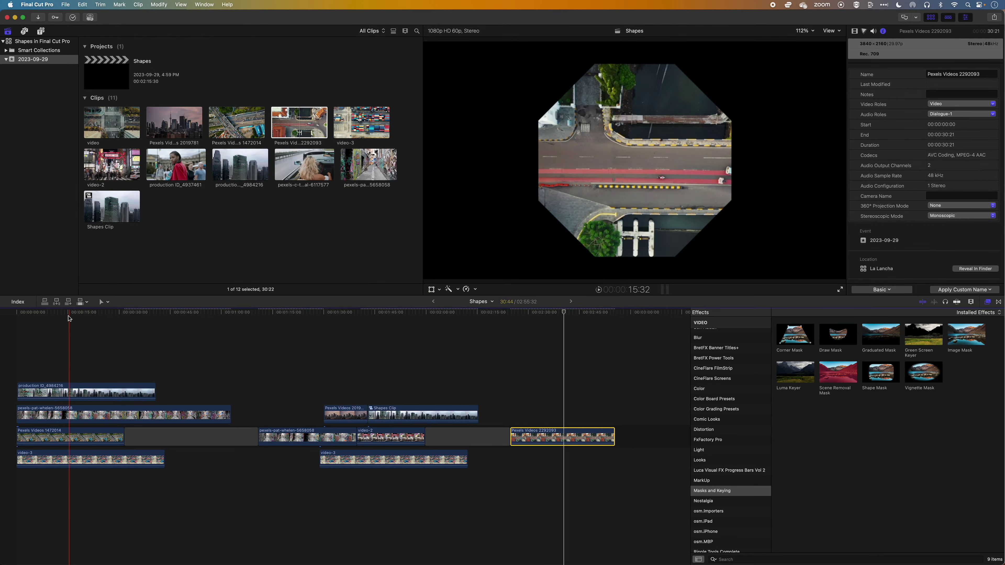
left_click(43, 313)
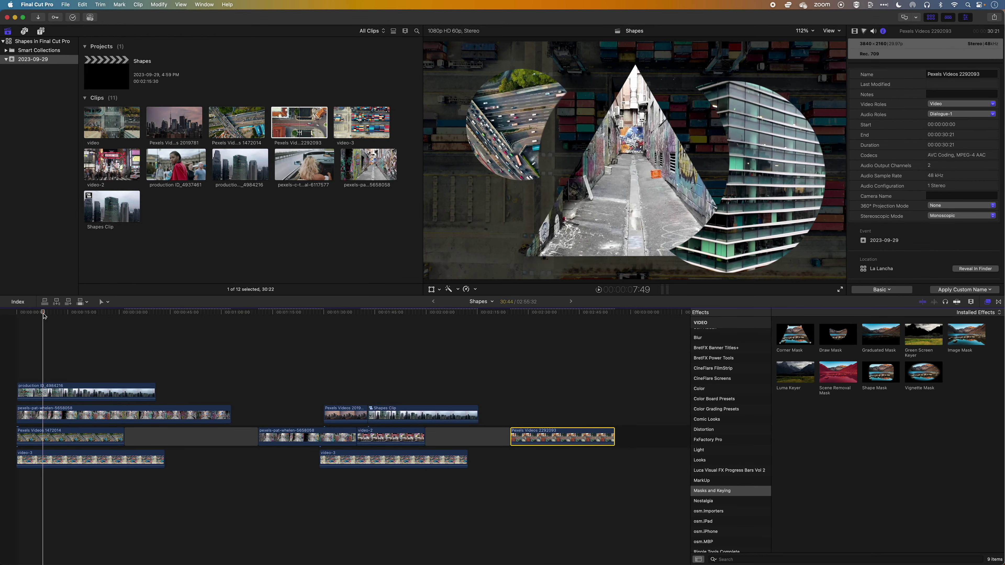
key("space")
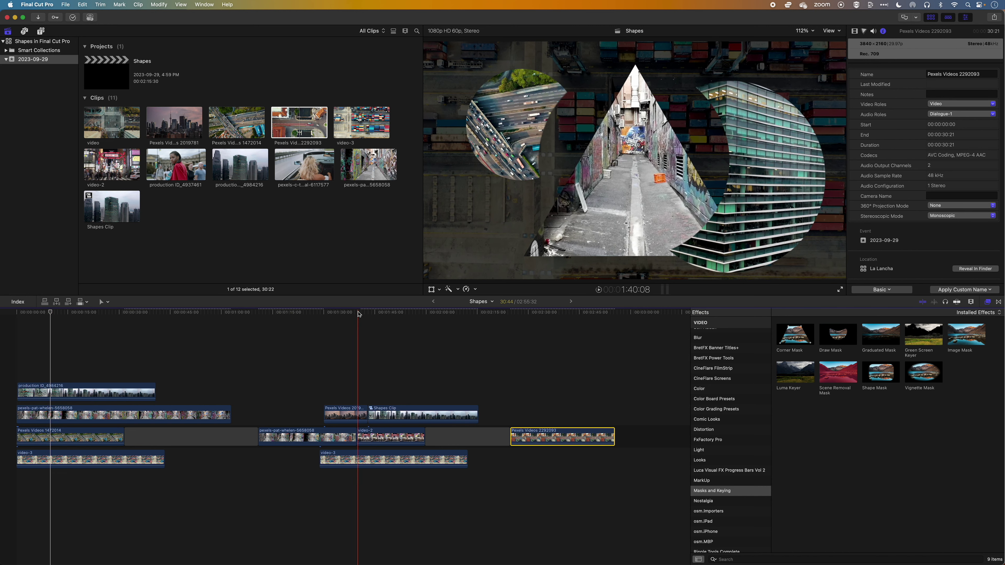
left_click(350, 314)
key("space")
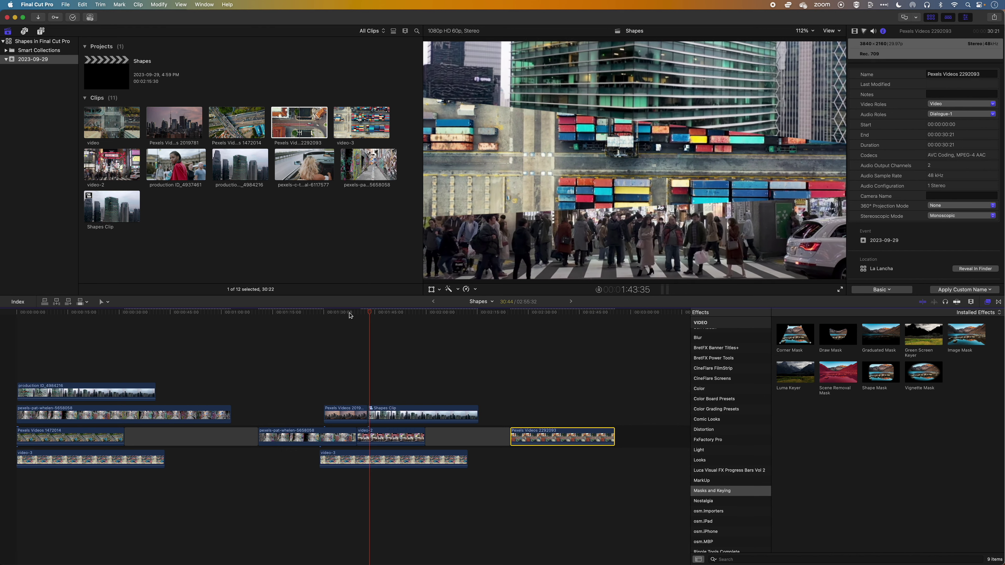
left_click(541, 313)
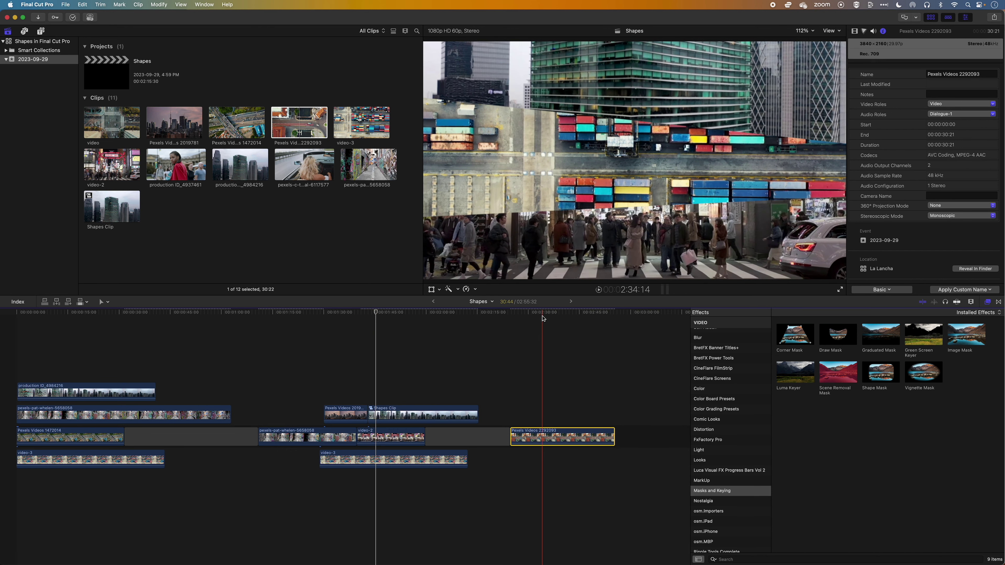